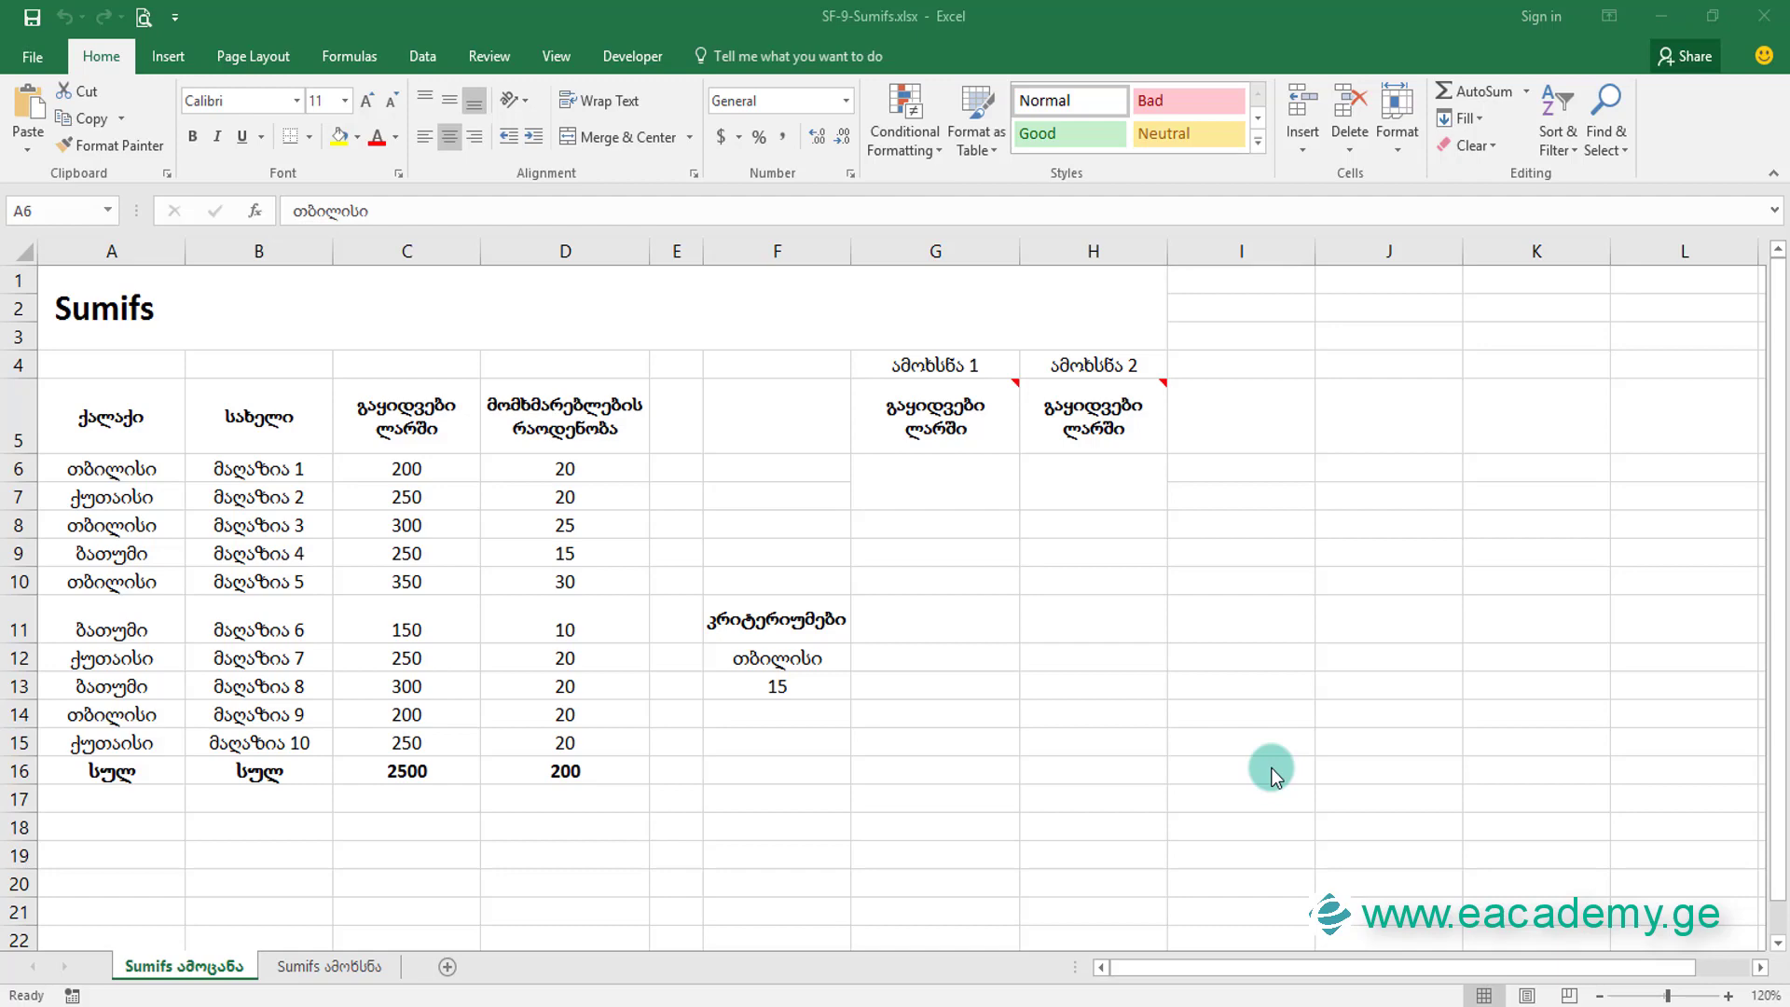
Review the task note on G5 and the sales figures in column C
click(932, 421)
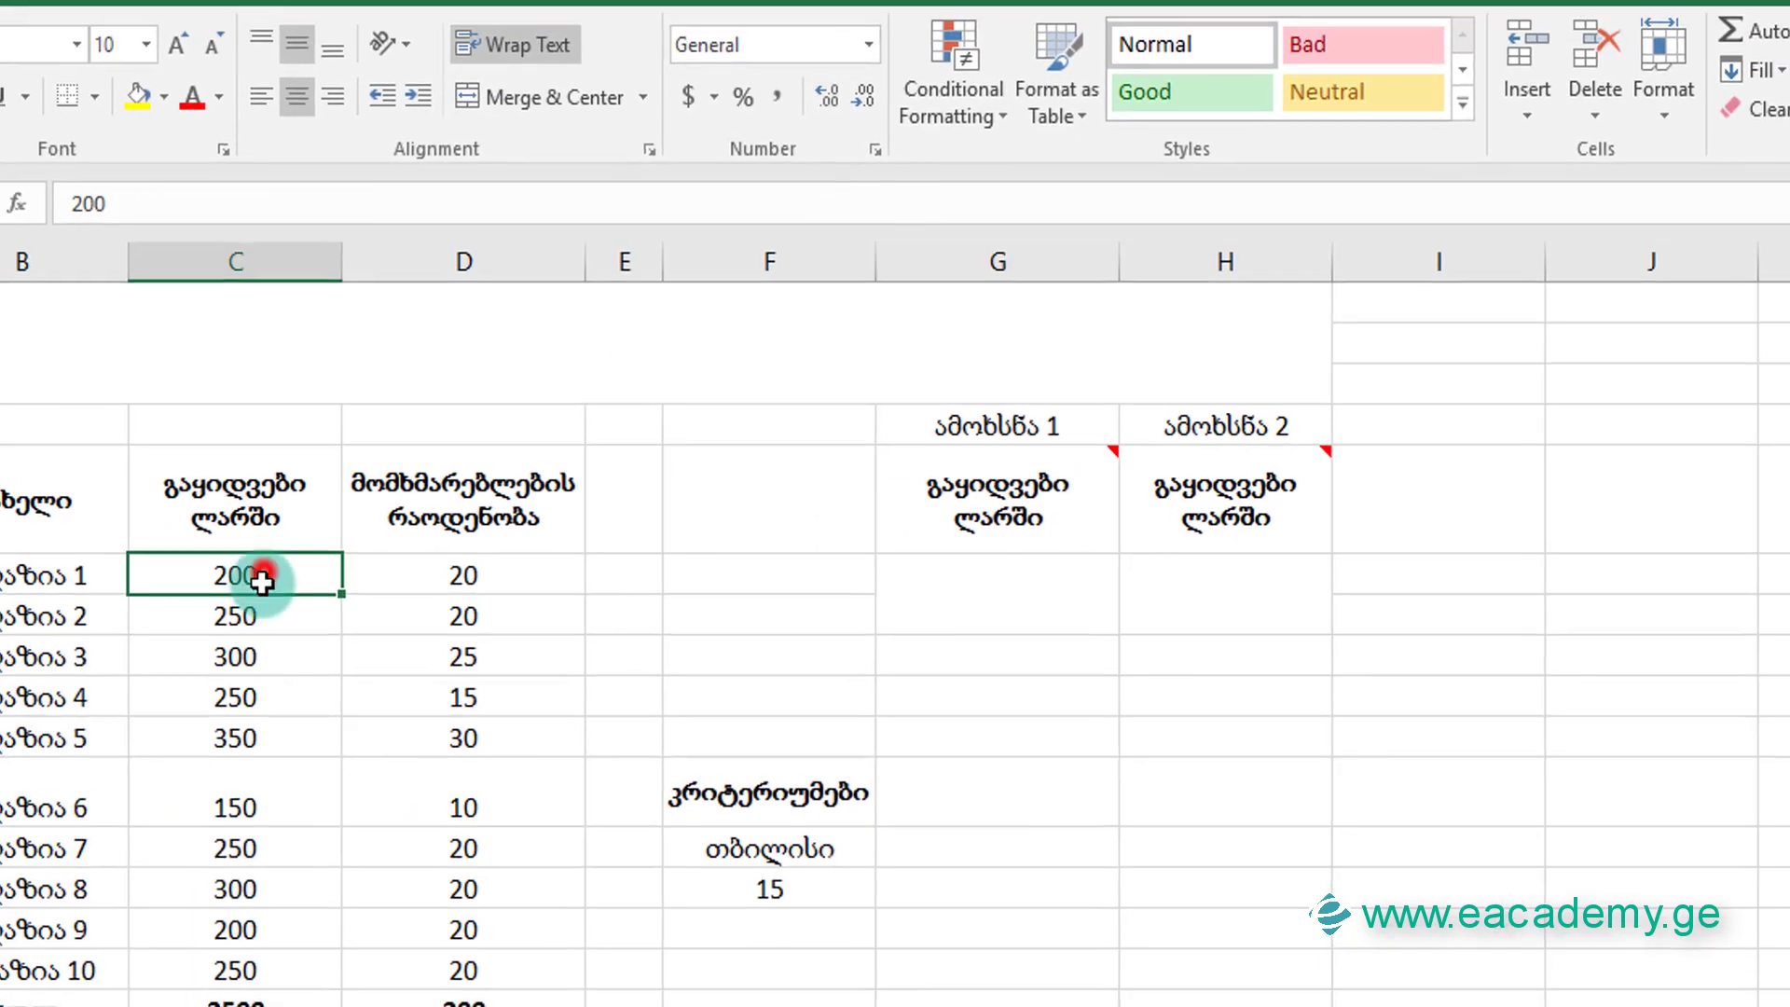
drag(343, 495, 352, 884)
click(1054, 434)
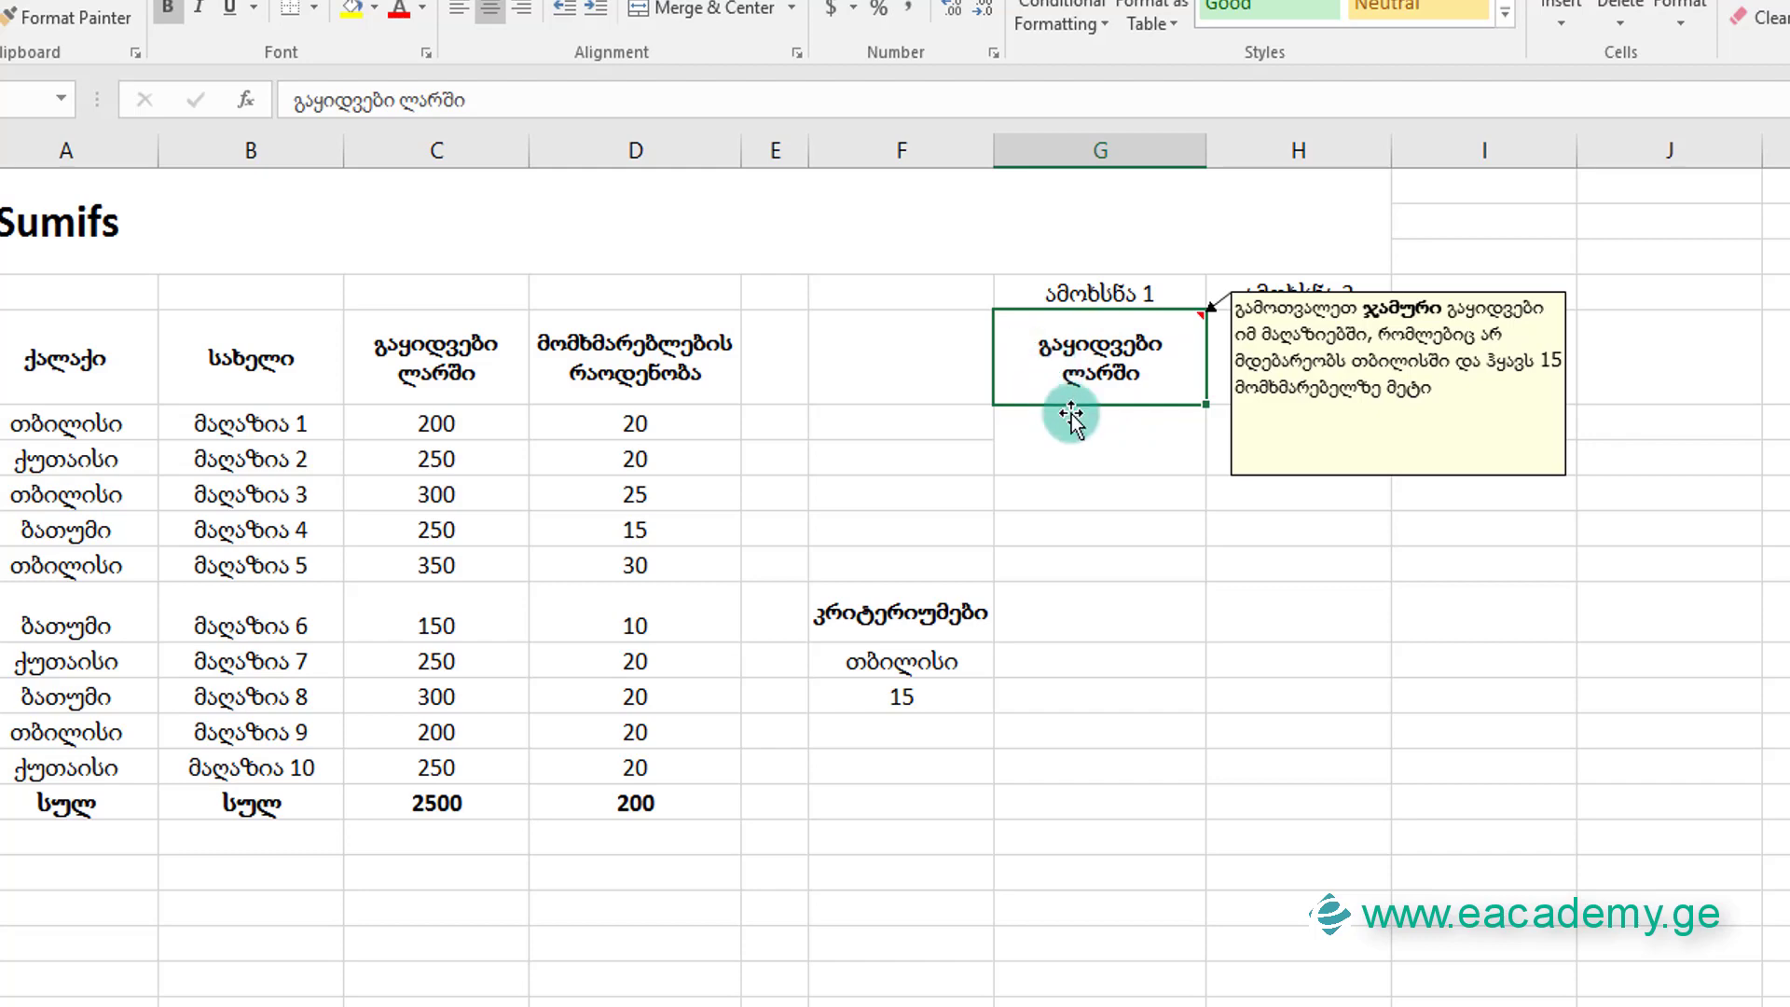
Start an empty SUMIFS formula in G6 and open its Function Arguments dialog
click(1079, 446)
text(=)
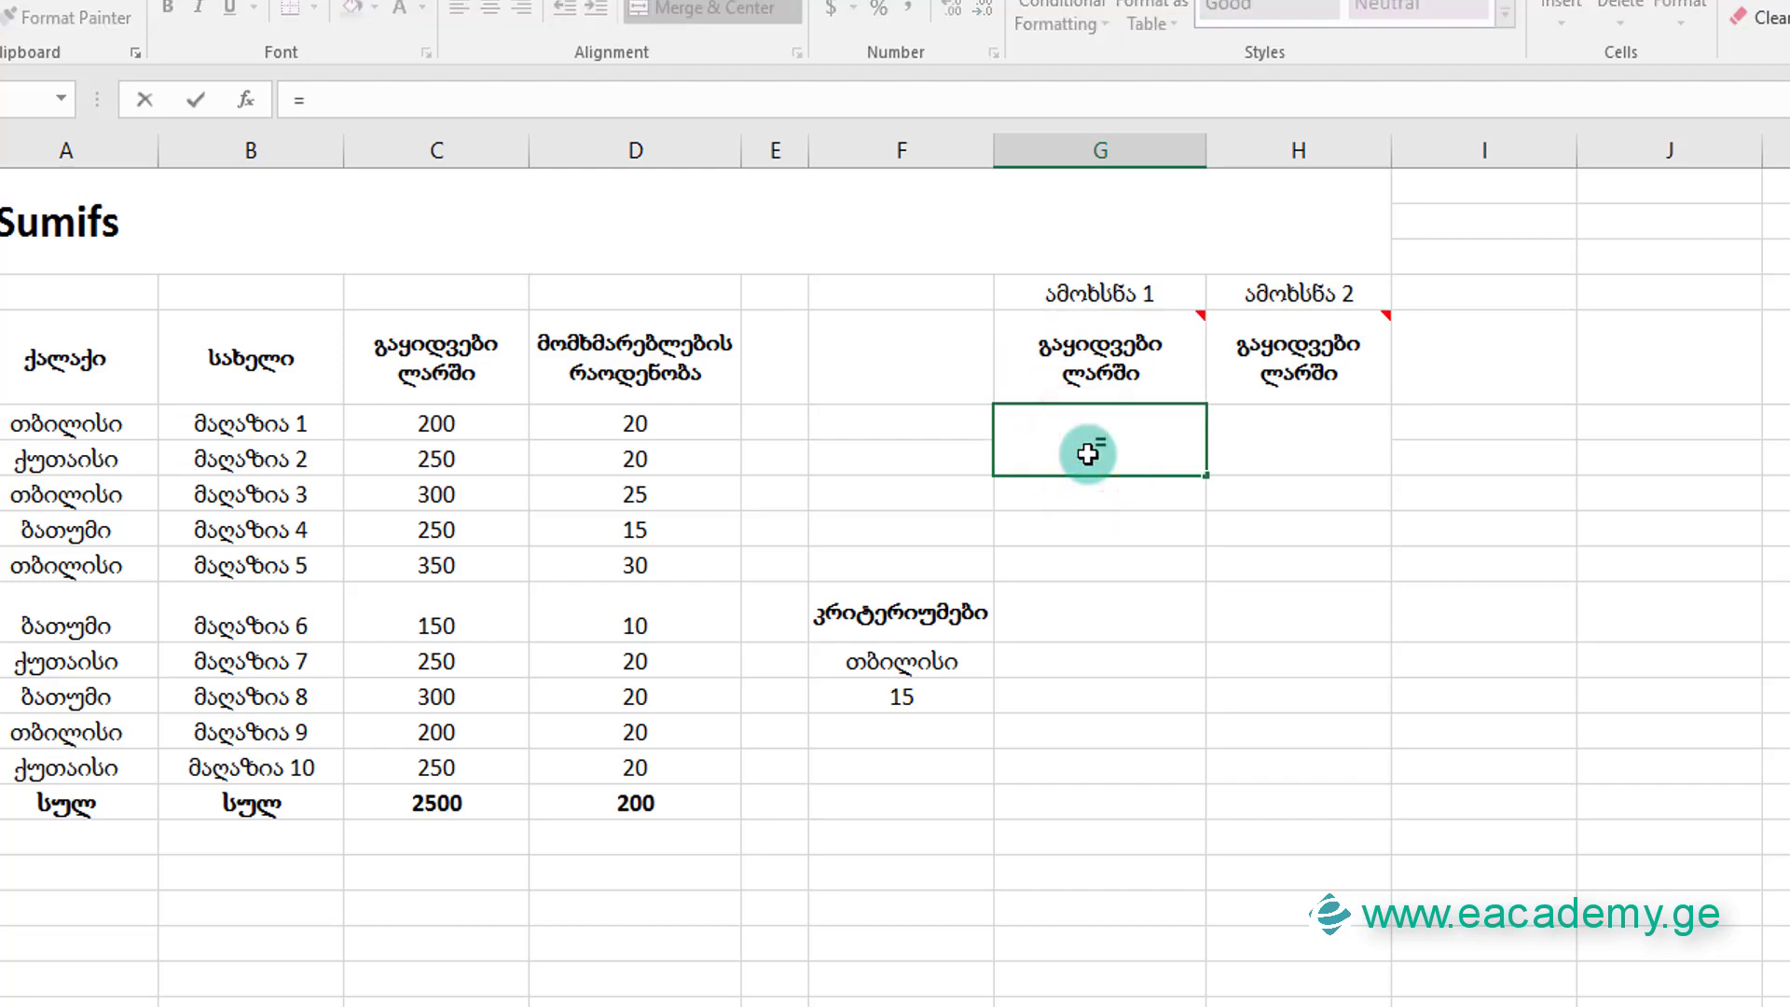
text(სუმიფ)
key(BackSpace)
key(BackSpace)
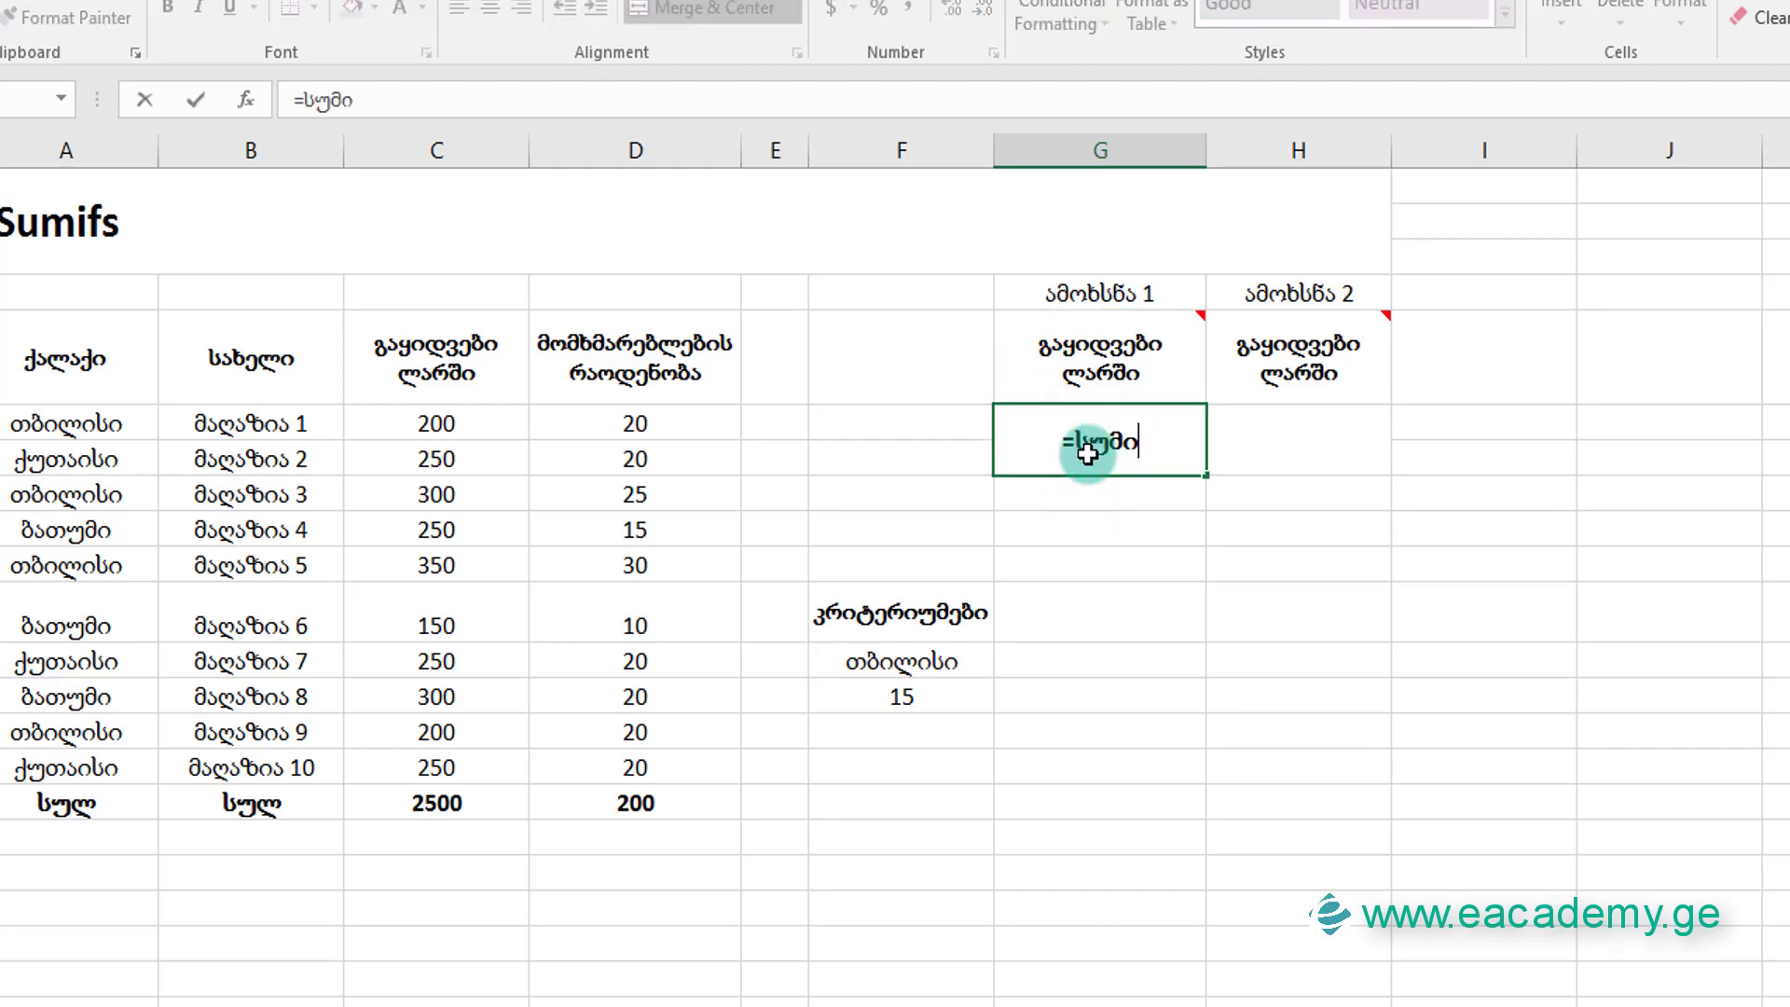
key(BackSpace)
key(BackSpace)
key(BackSpace)
text(sumi)
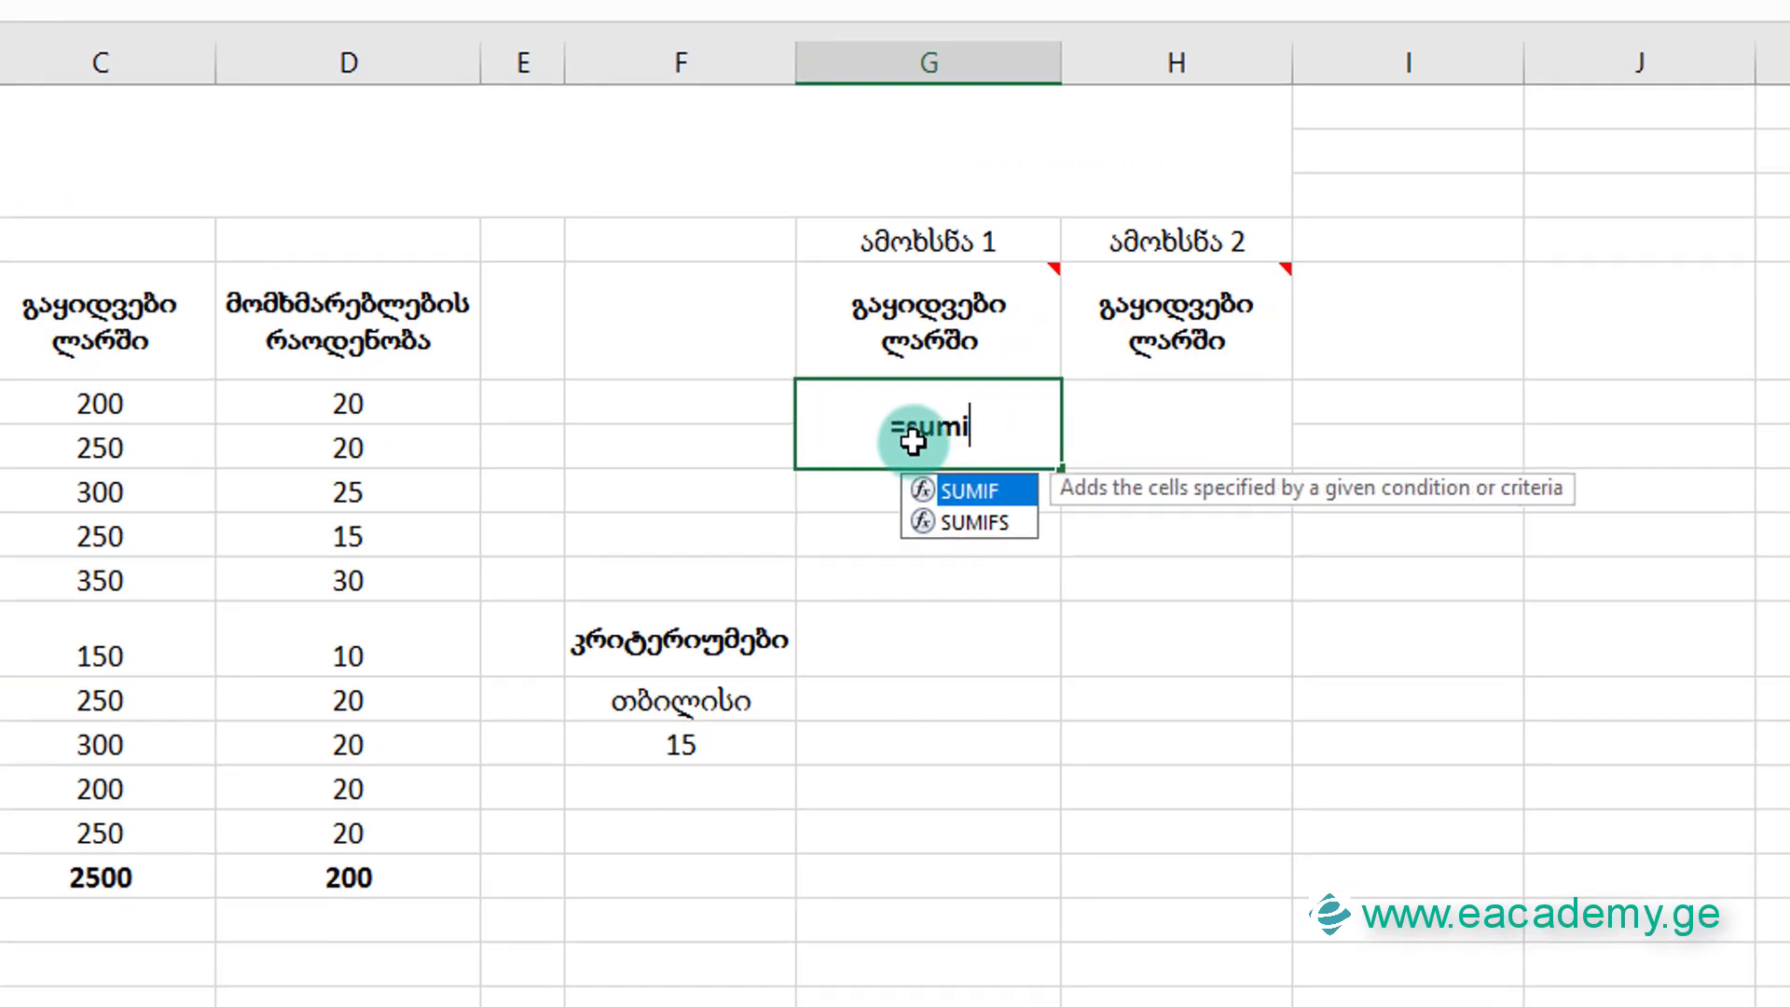
text(fs)
key(Tab)
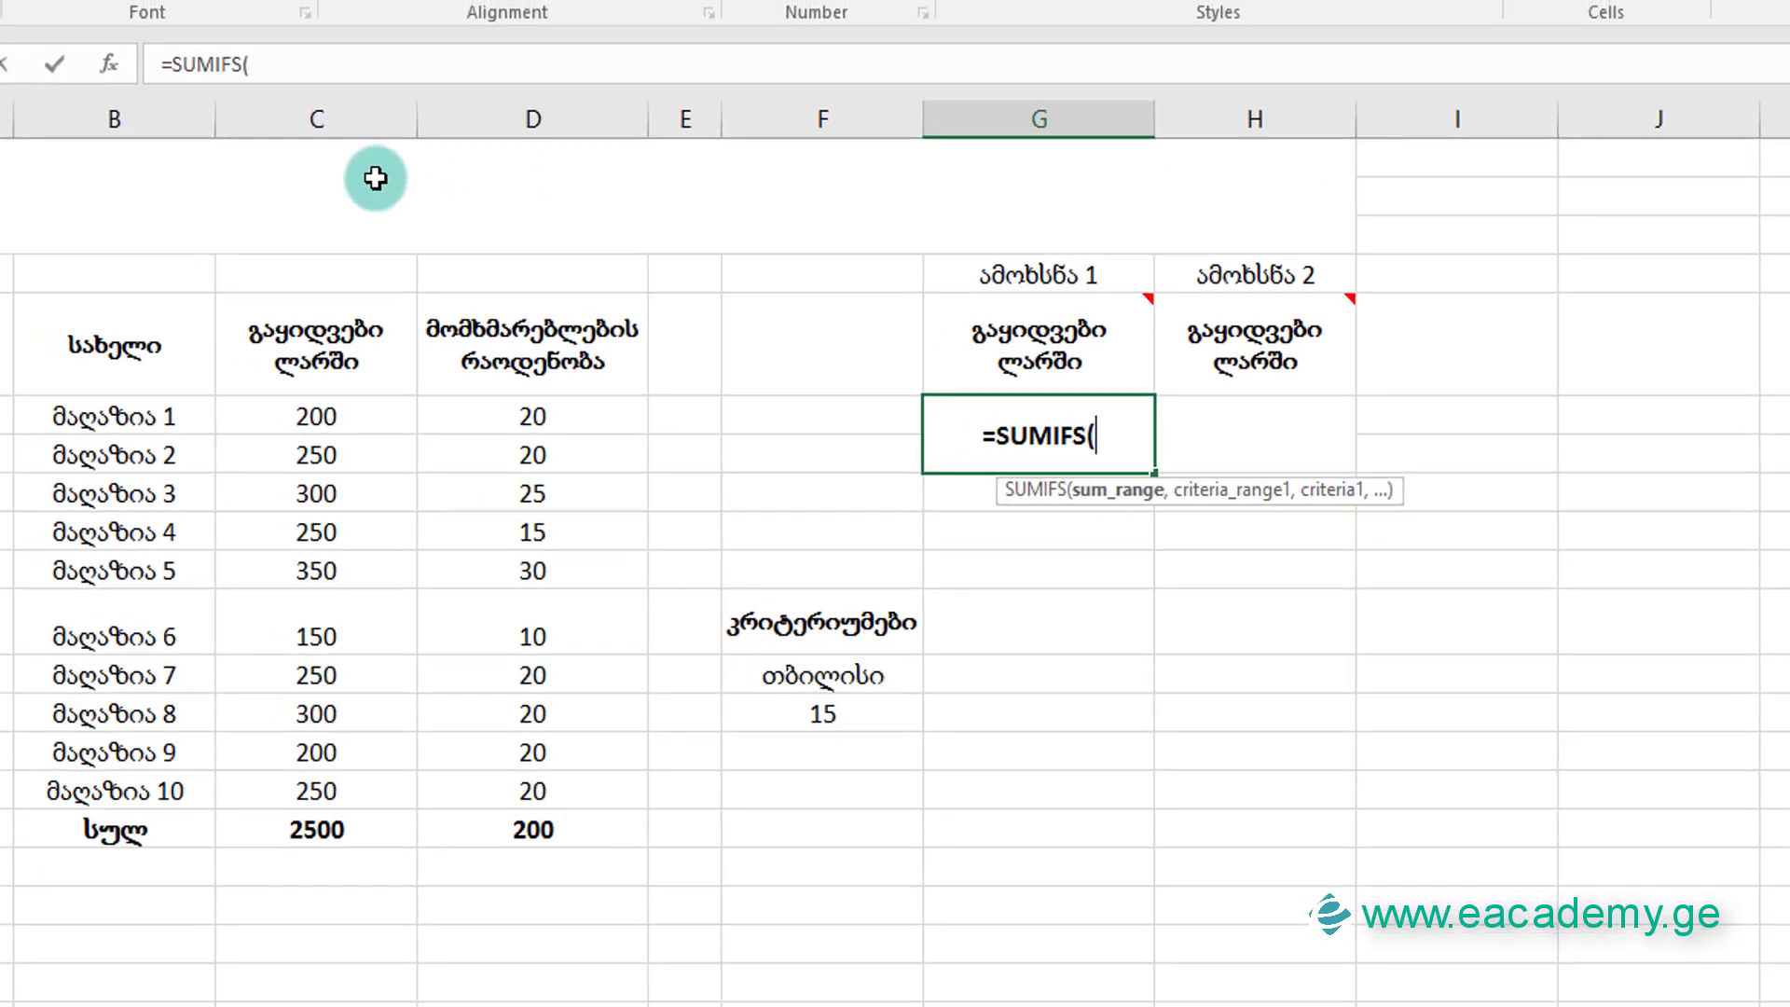
click(133, 88)
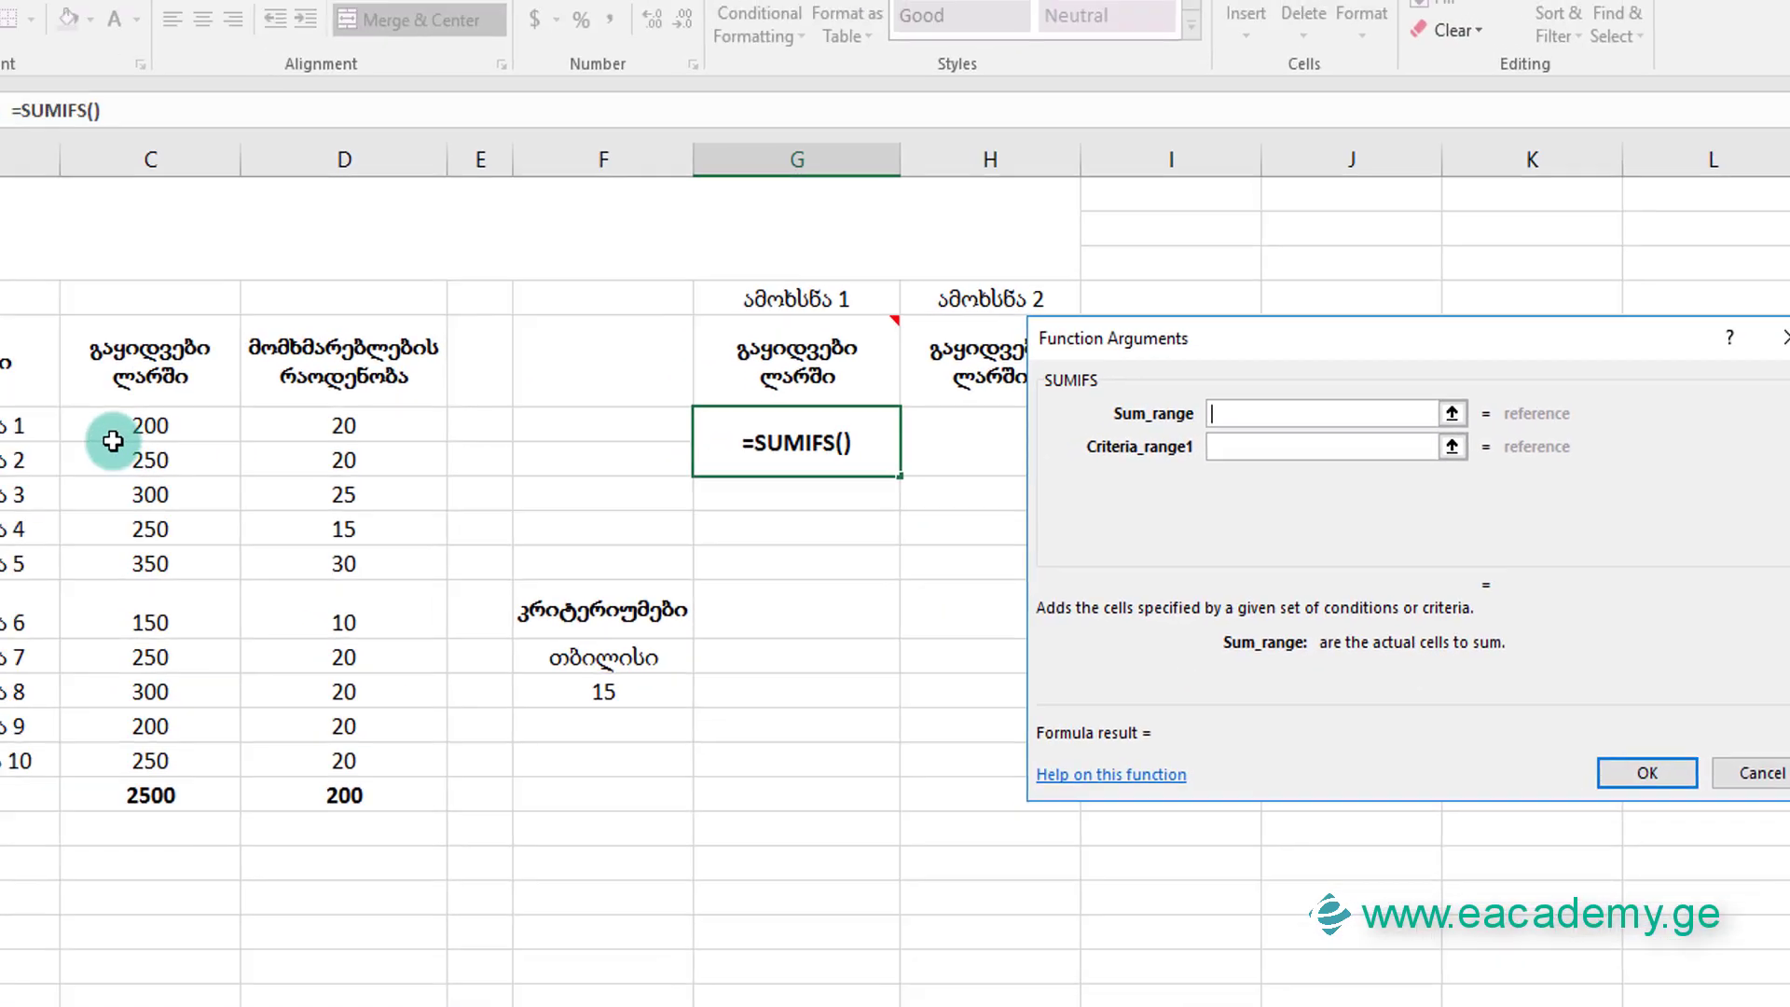
Set Sum_range to C6:C15 and Criteria_range1 to the city column A6:A15
click(163, 428)
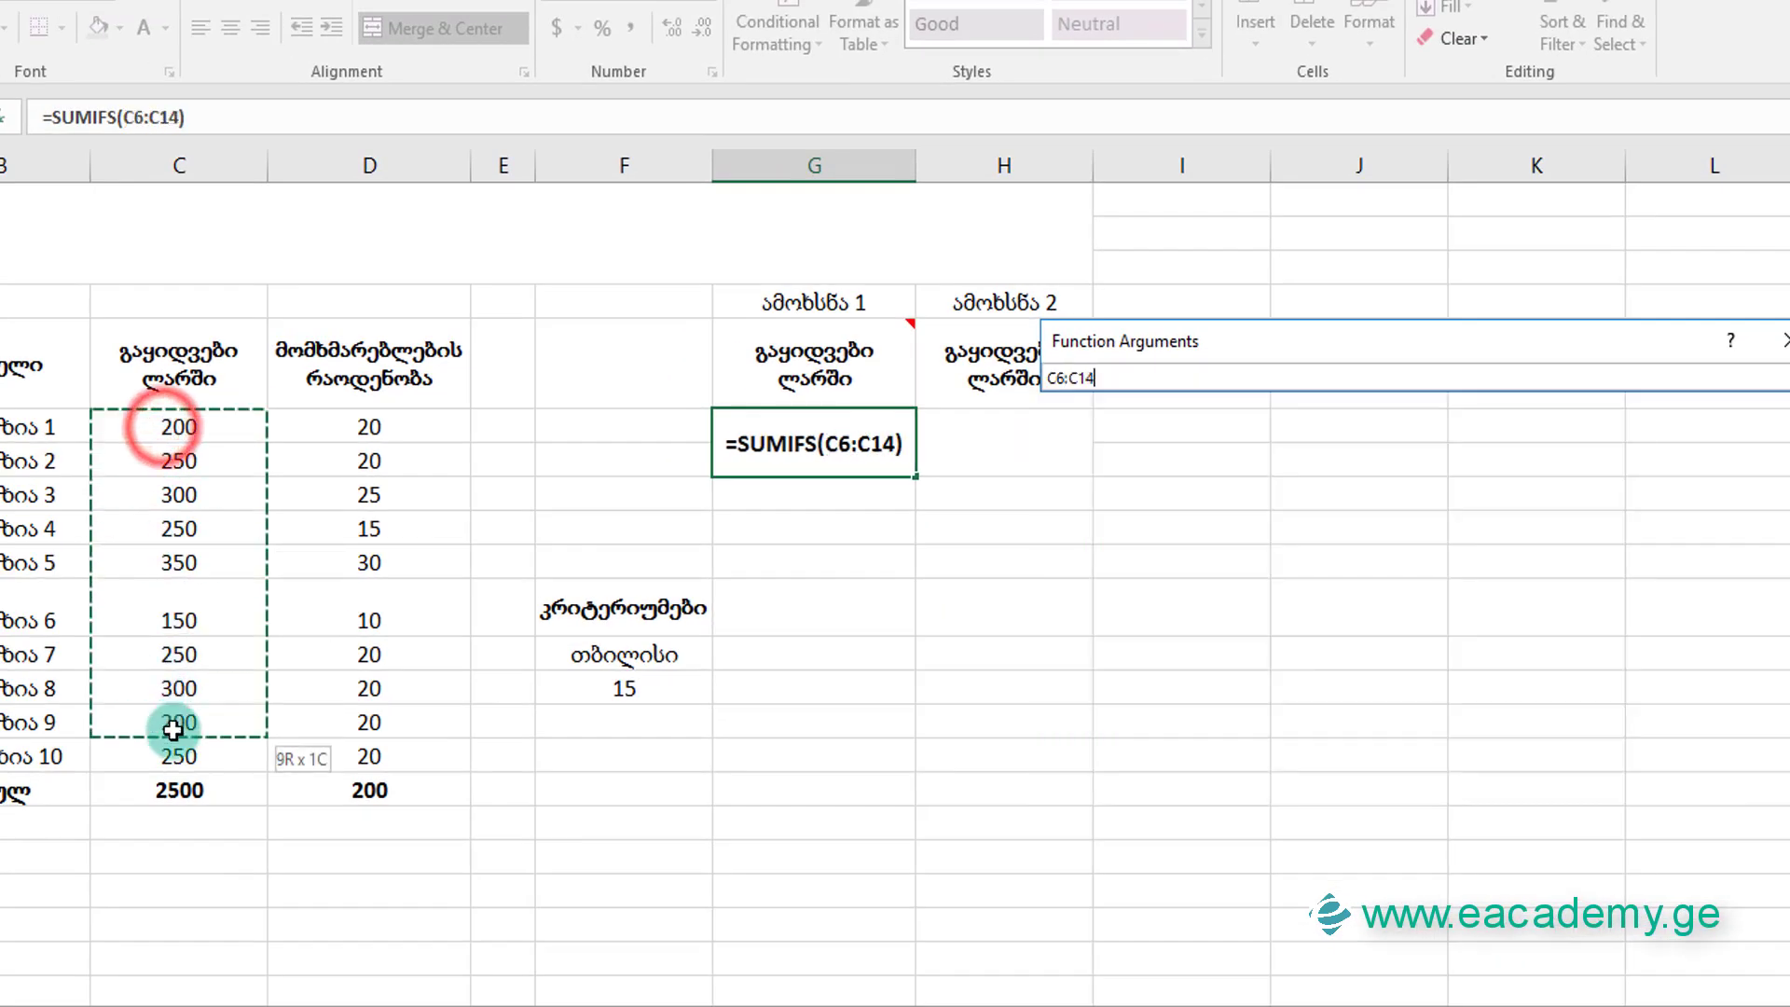
drag(163, 445, 176, 756)
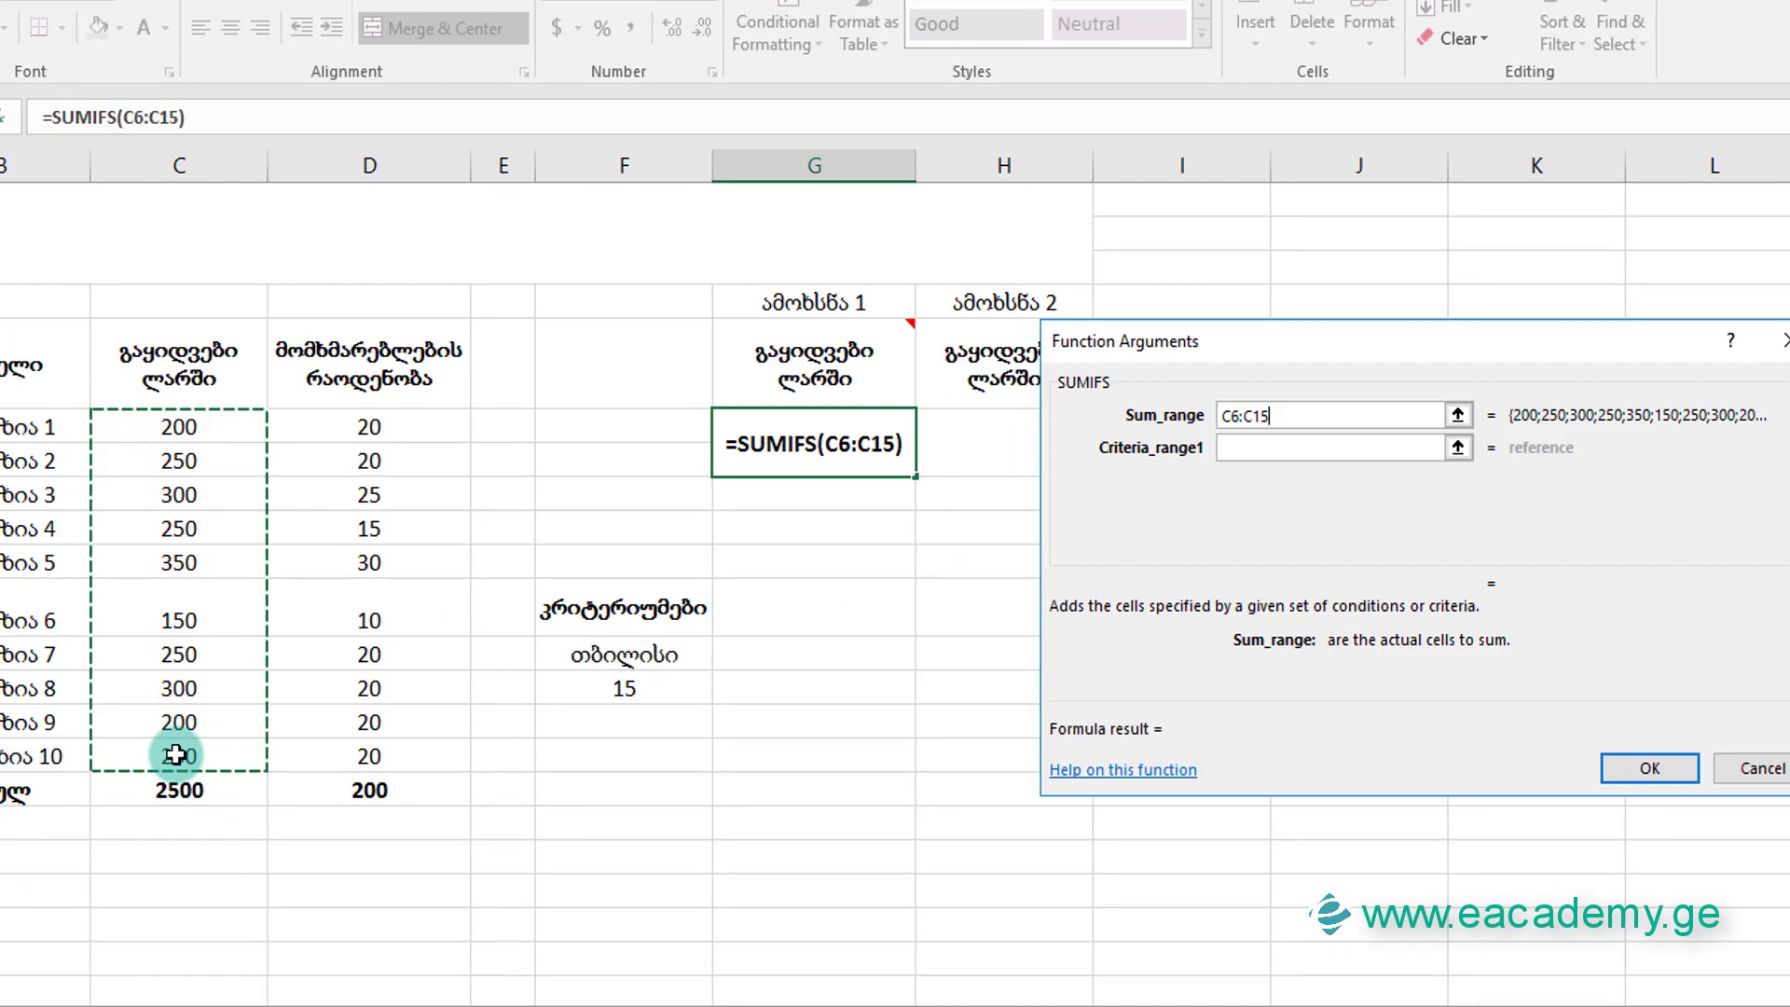
click(1234, 449)
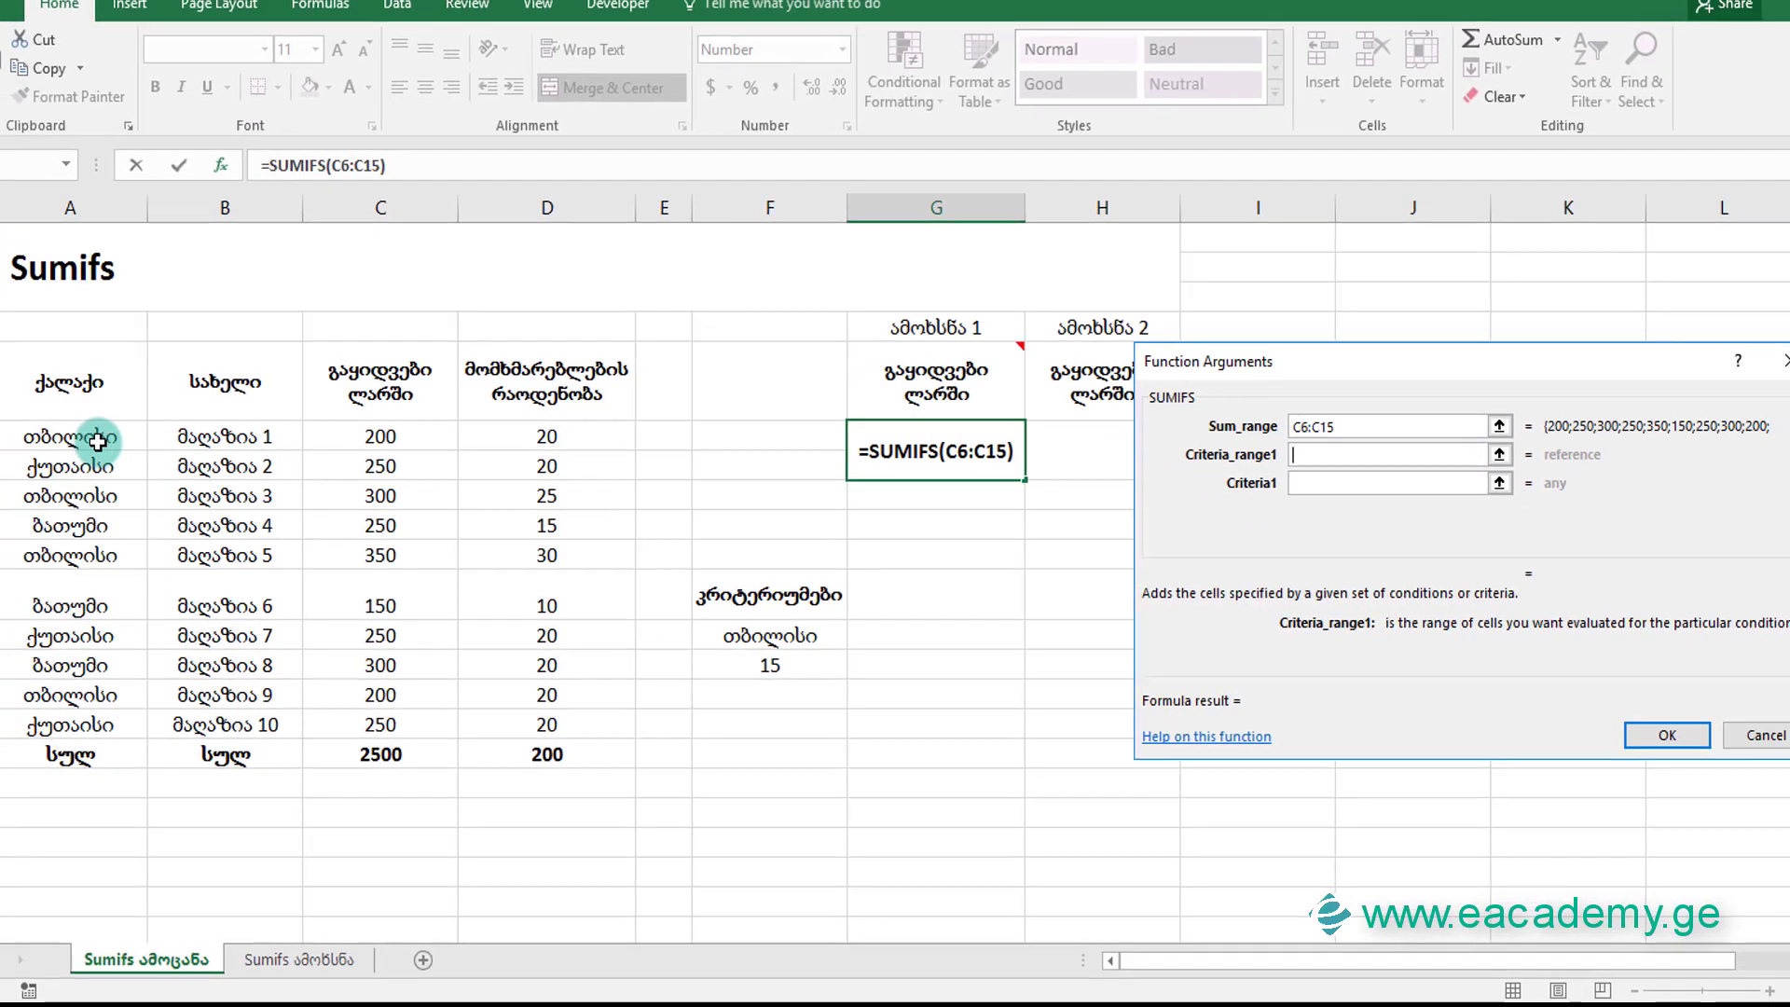
drag(98, 435, 84, 725)
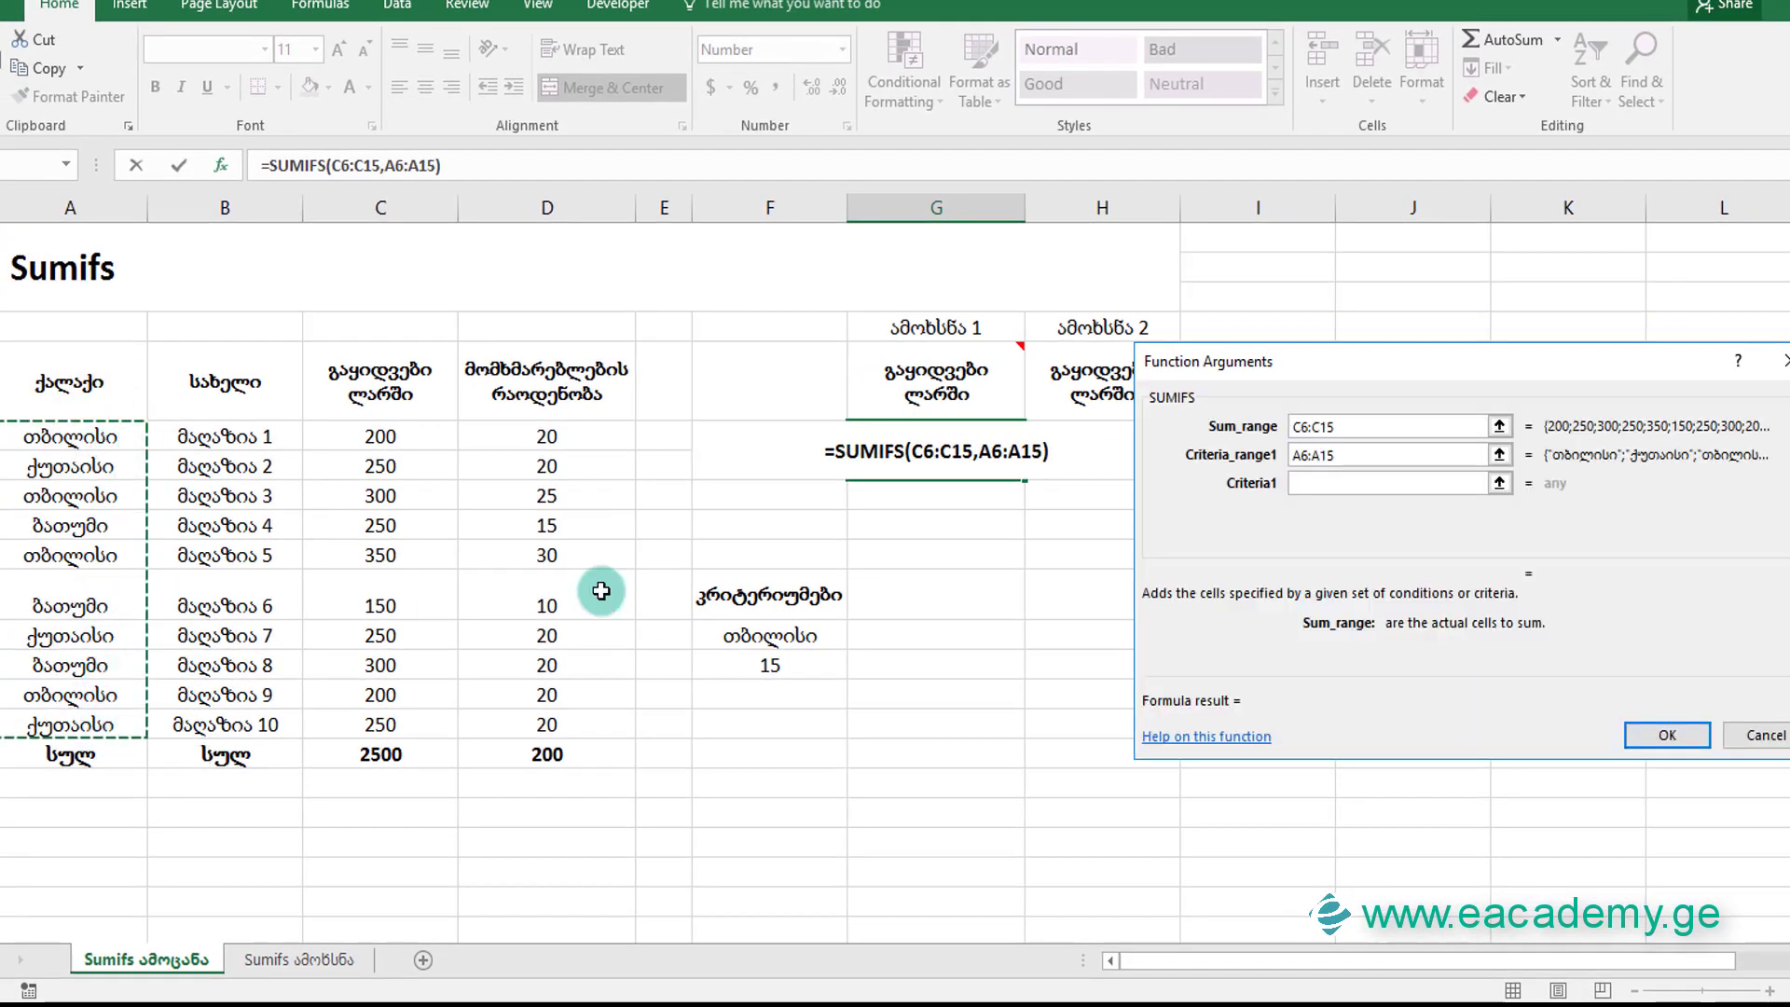
click(1300, 487)
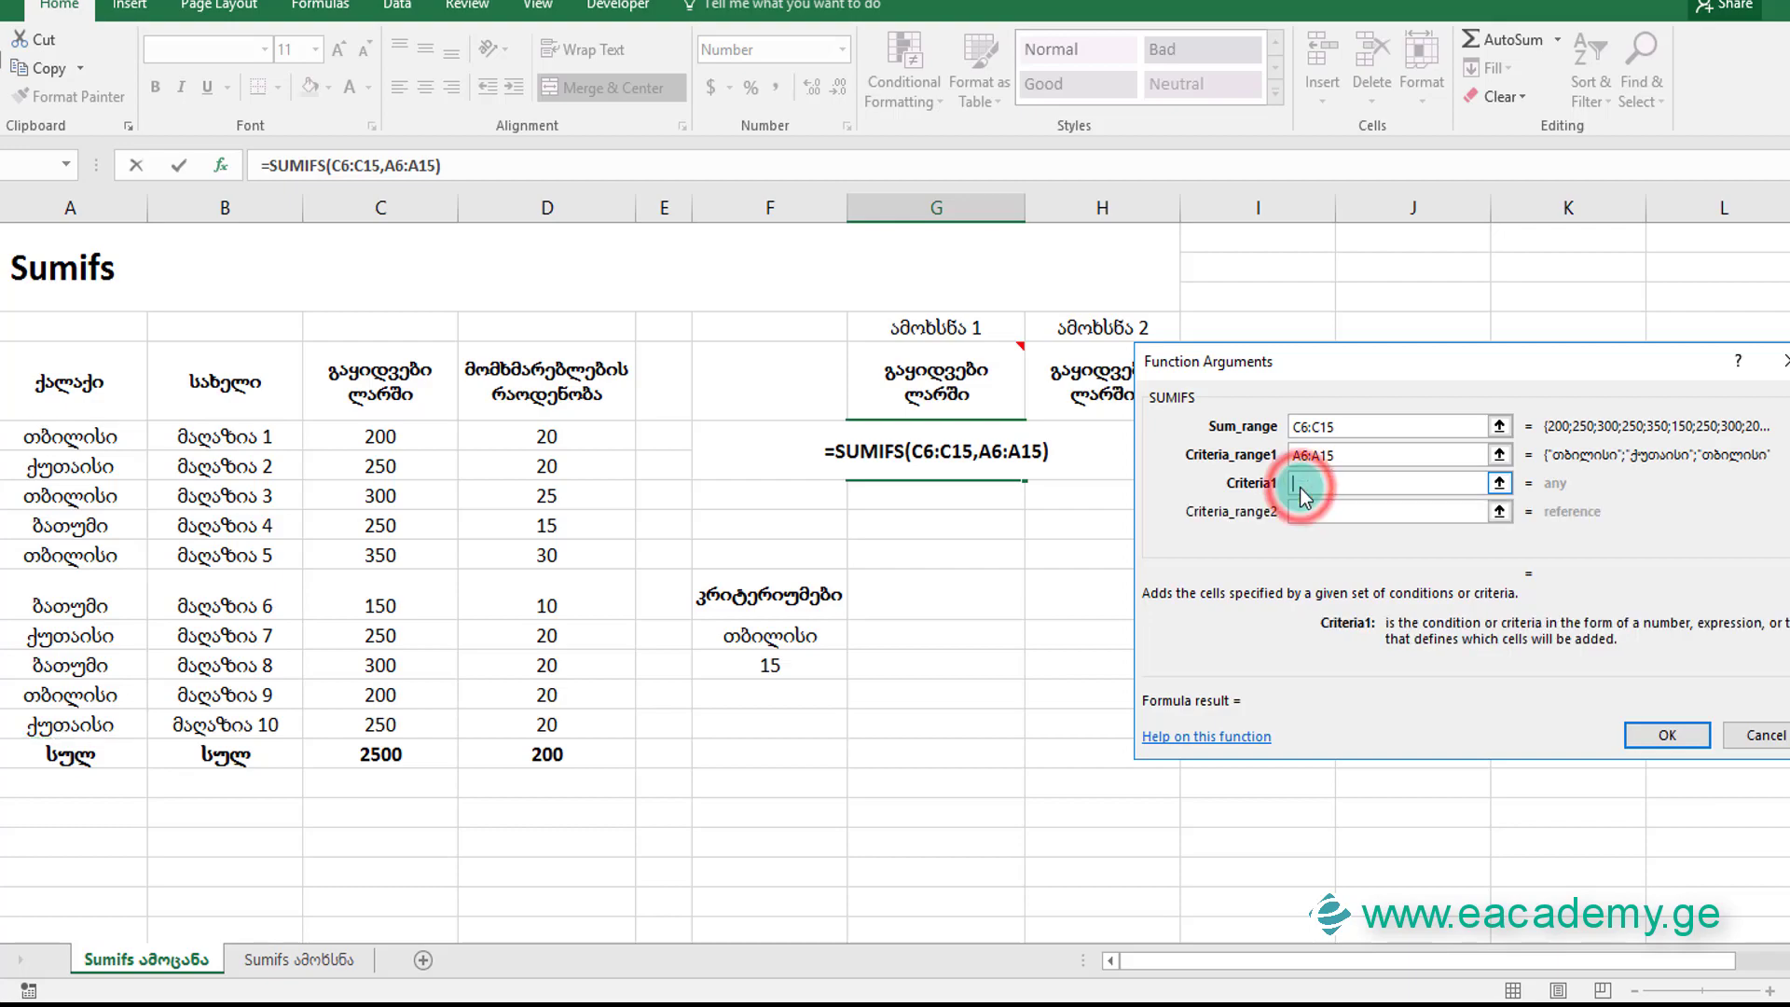
Make Criteria1 exclude the city in F12 ("<>"&F12) and set Criteria_range2 to D6:D15
text(<>)
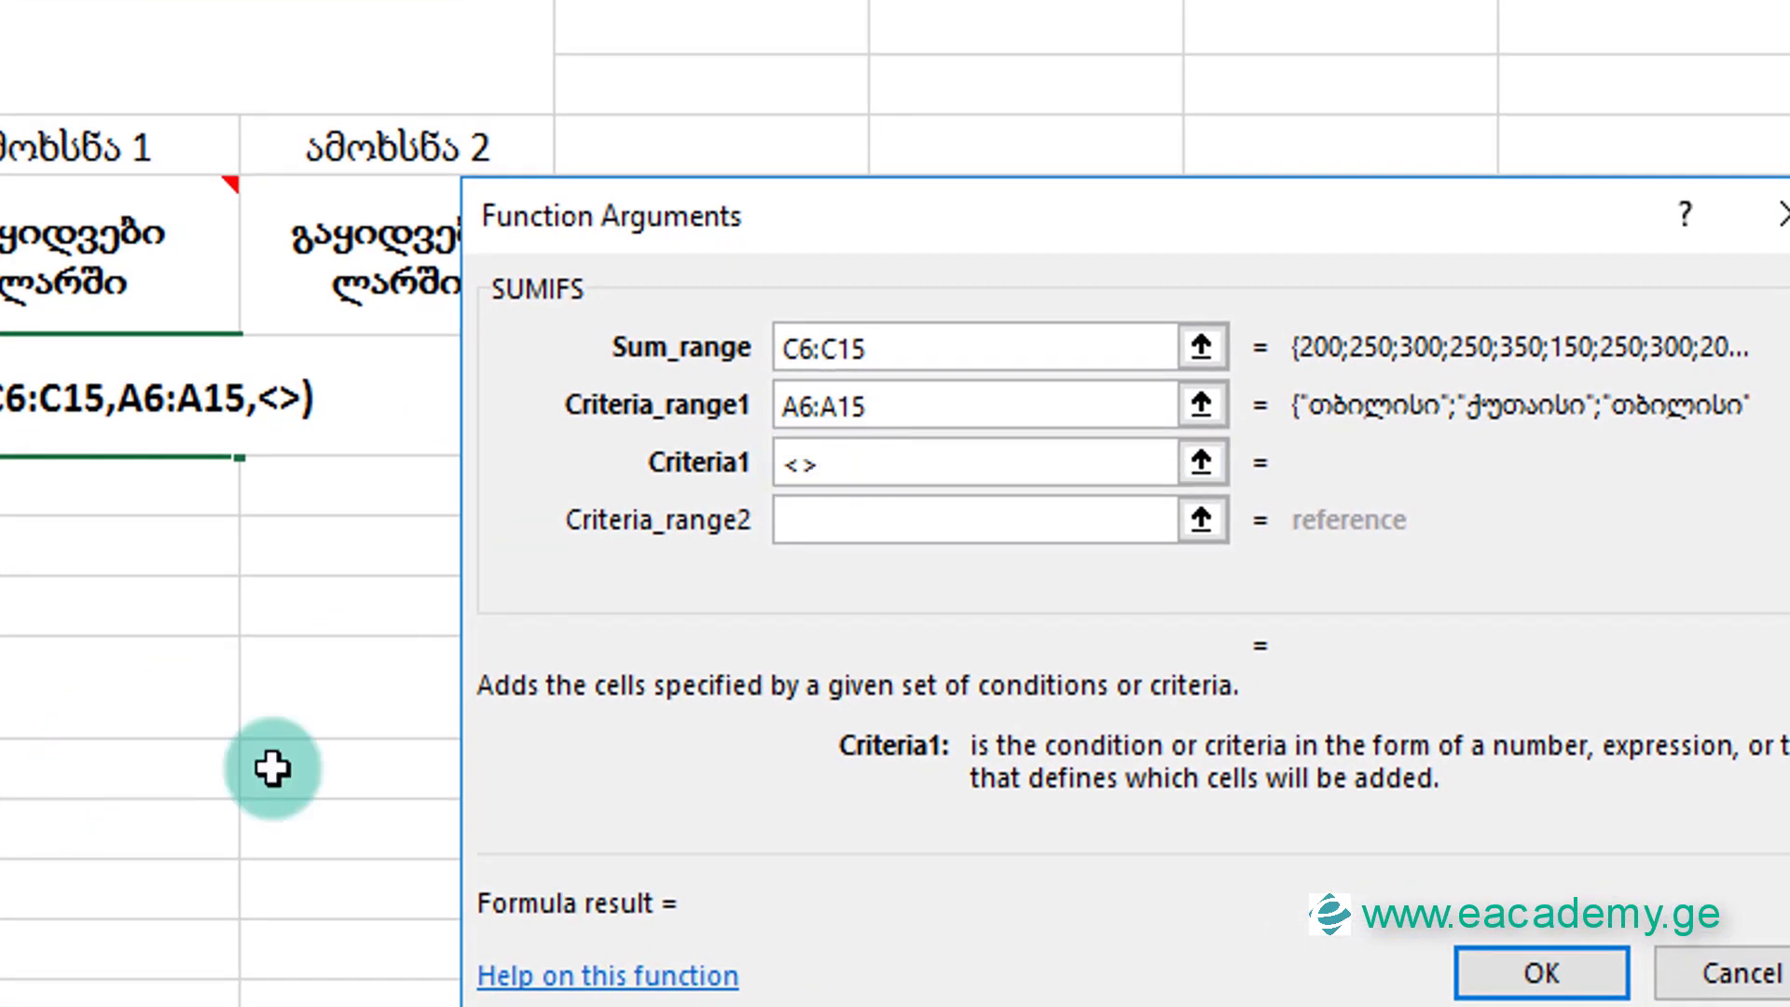
text(T)
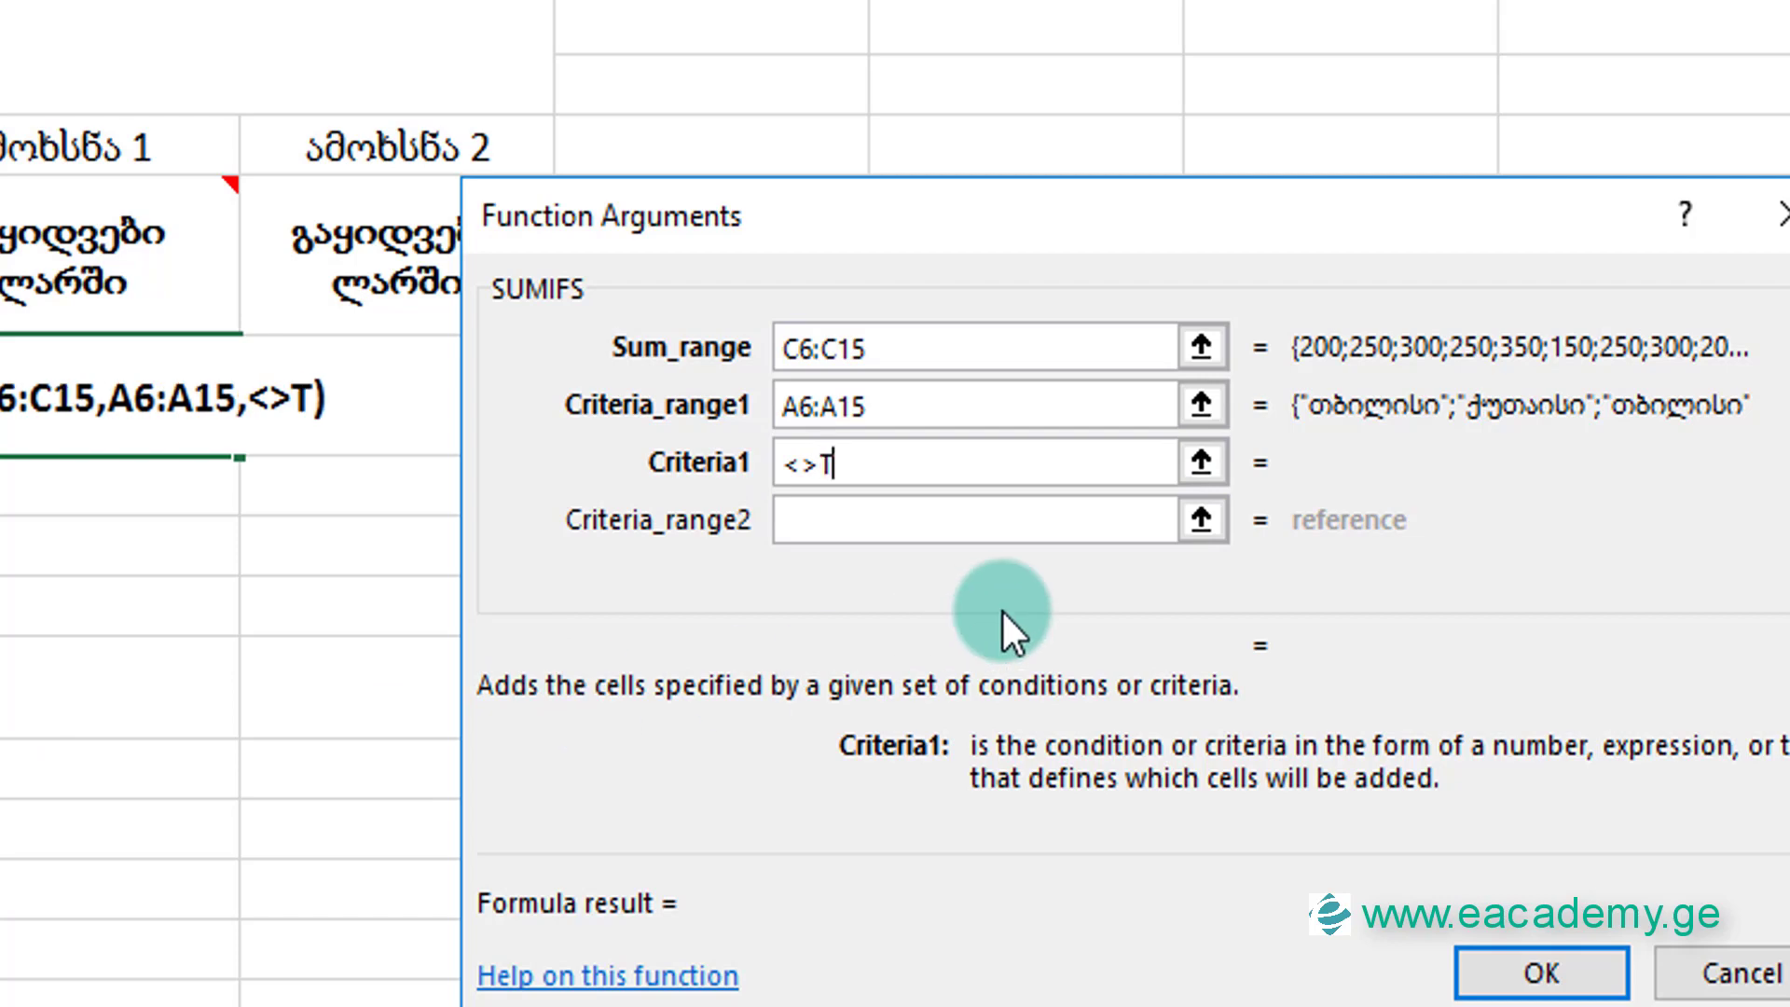
key(BackSpace)
text(თ)
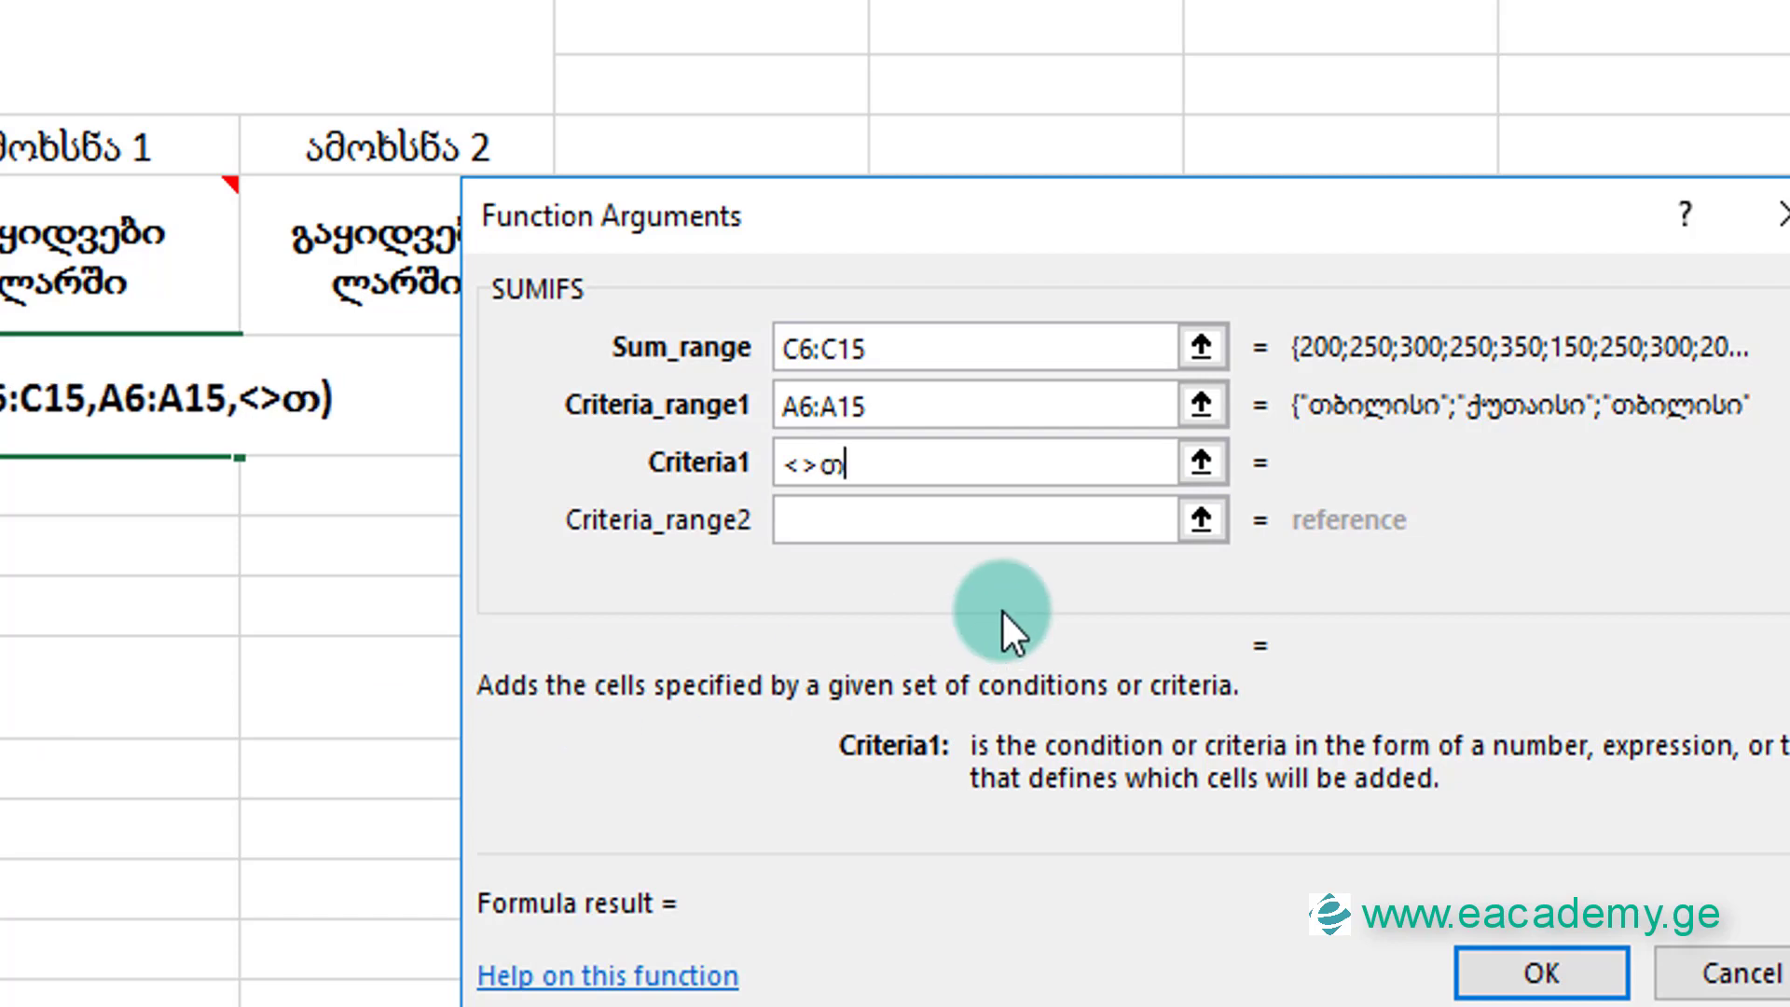
text(ბილისი)
key(Tab)
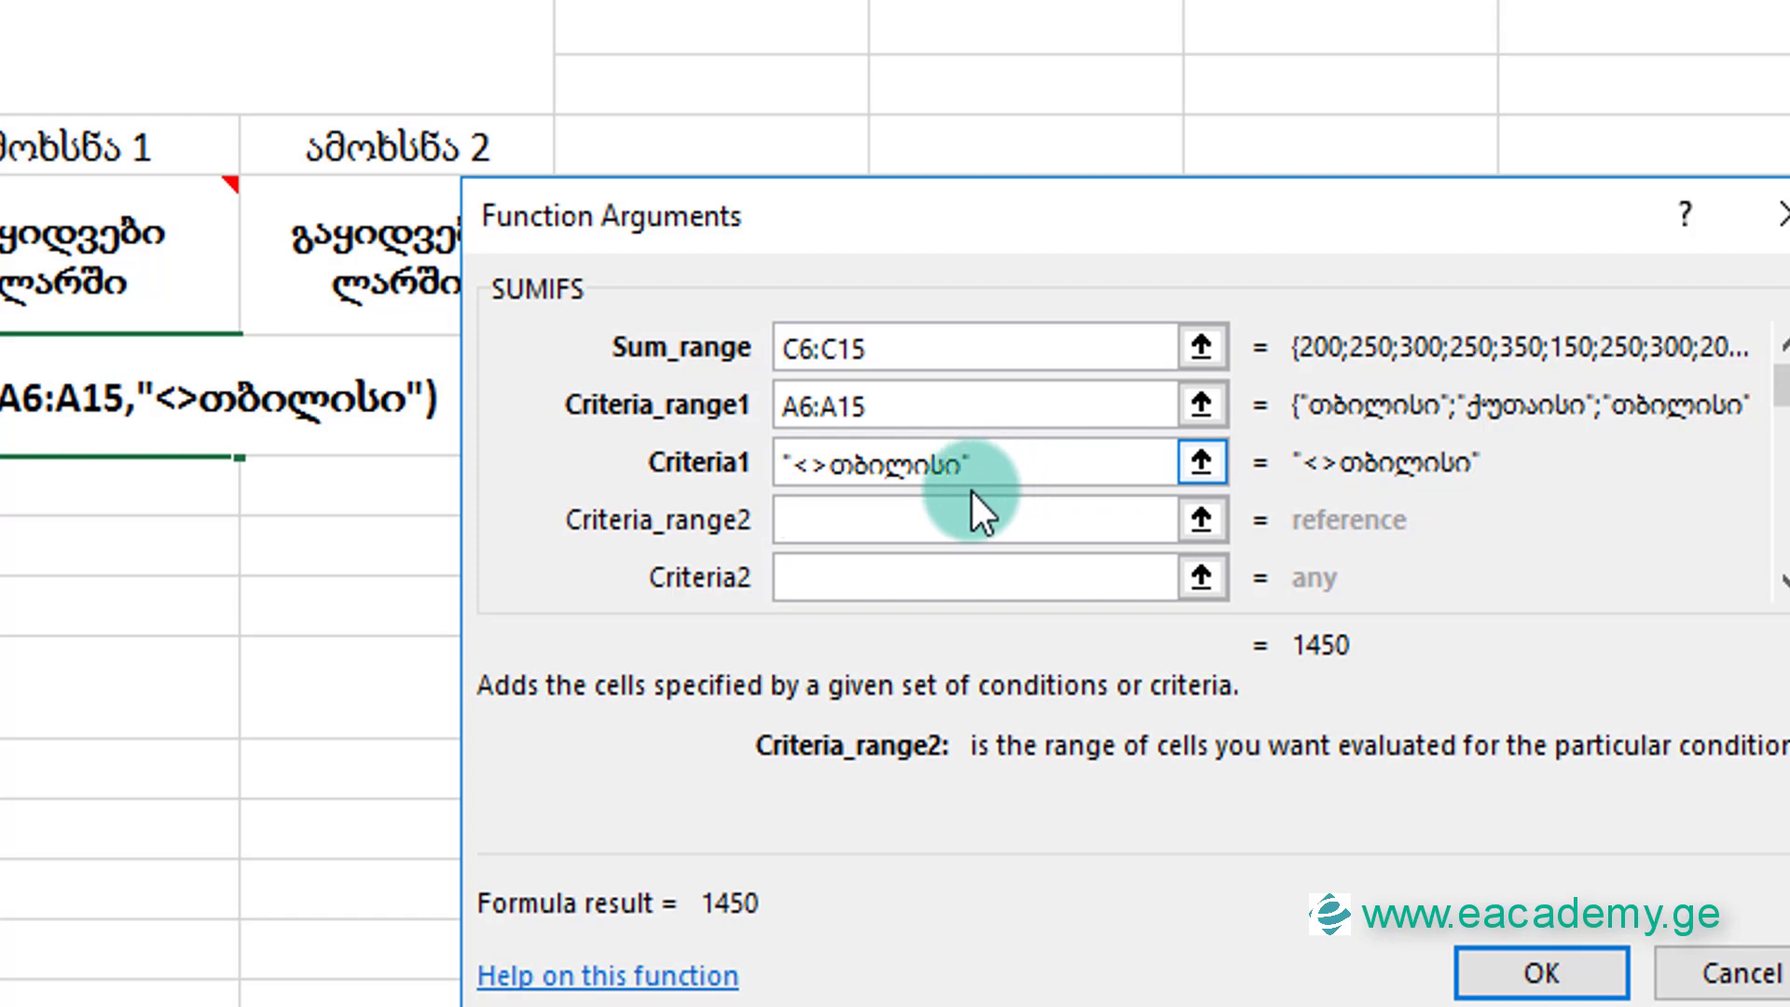
drag(981, 463, 617, 465)
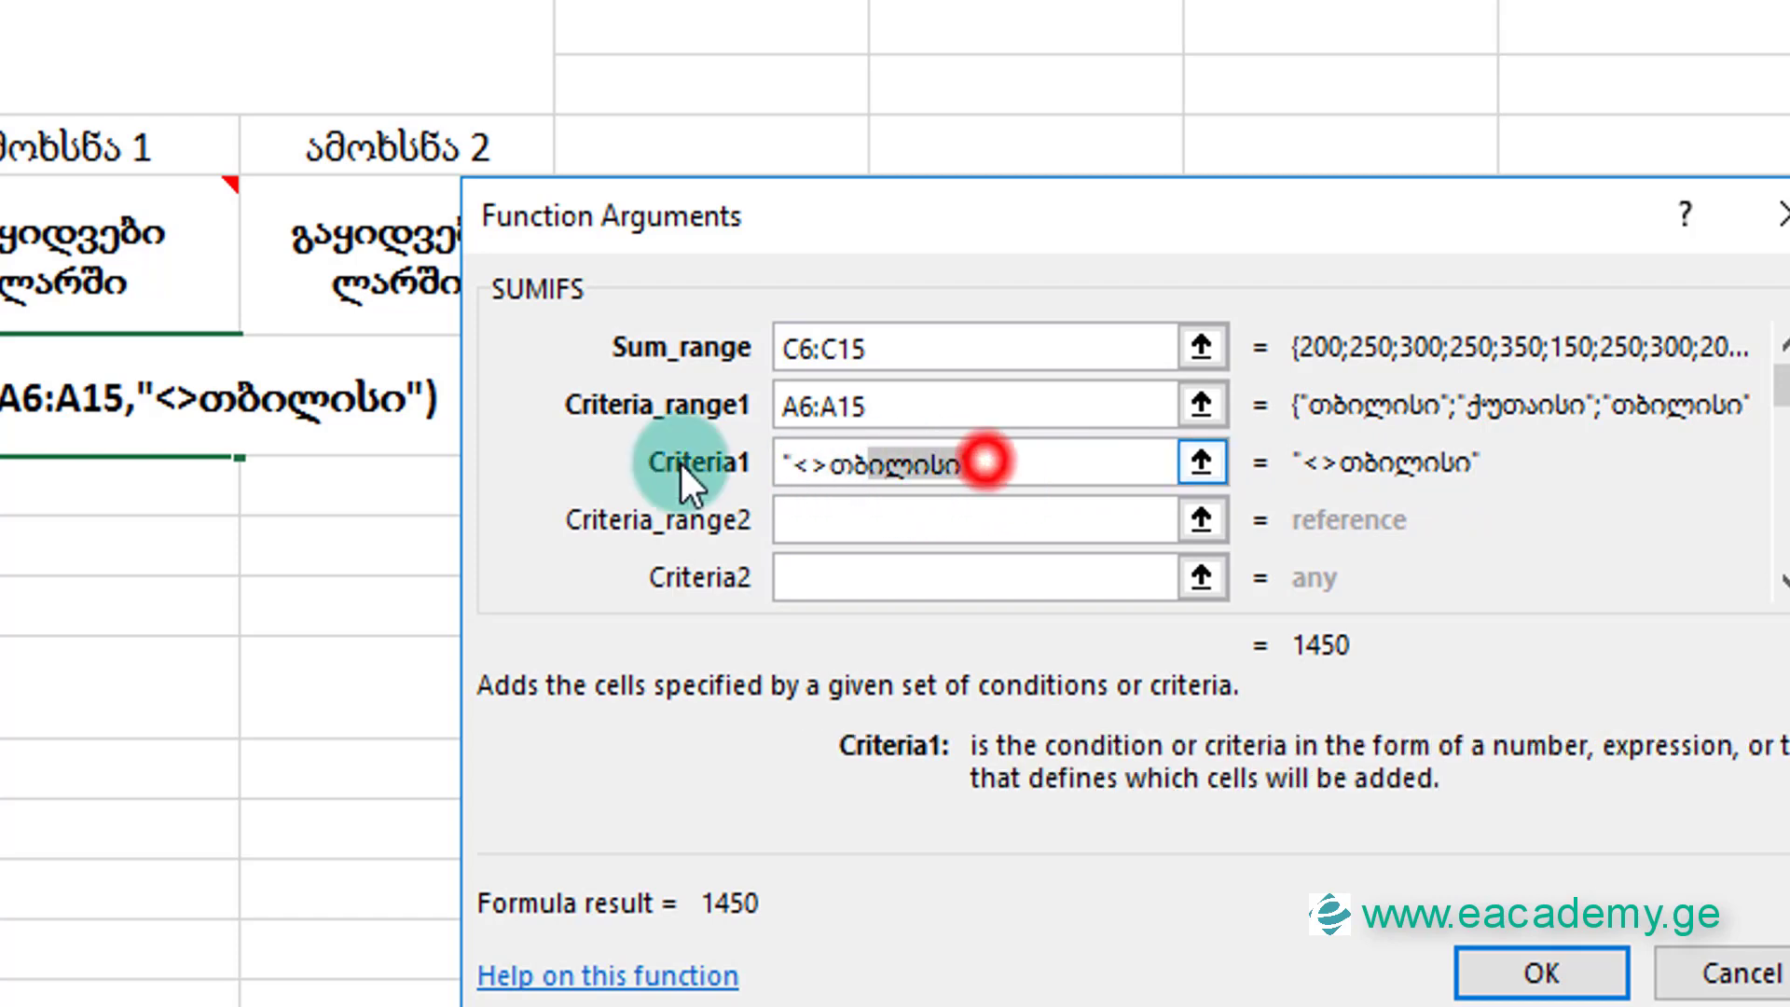
key(Delete)
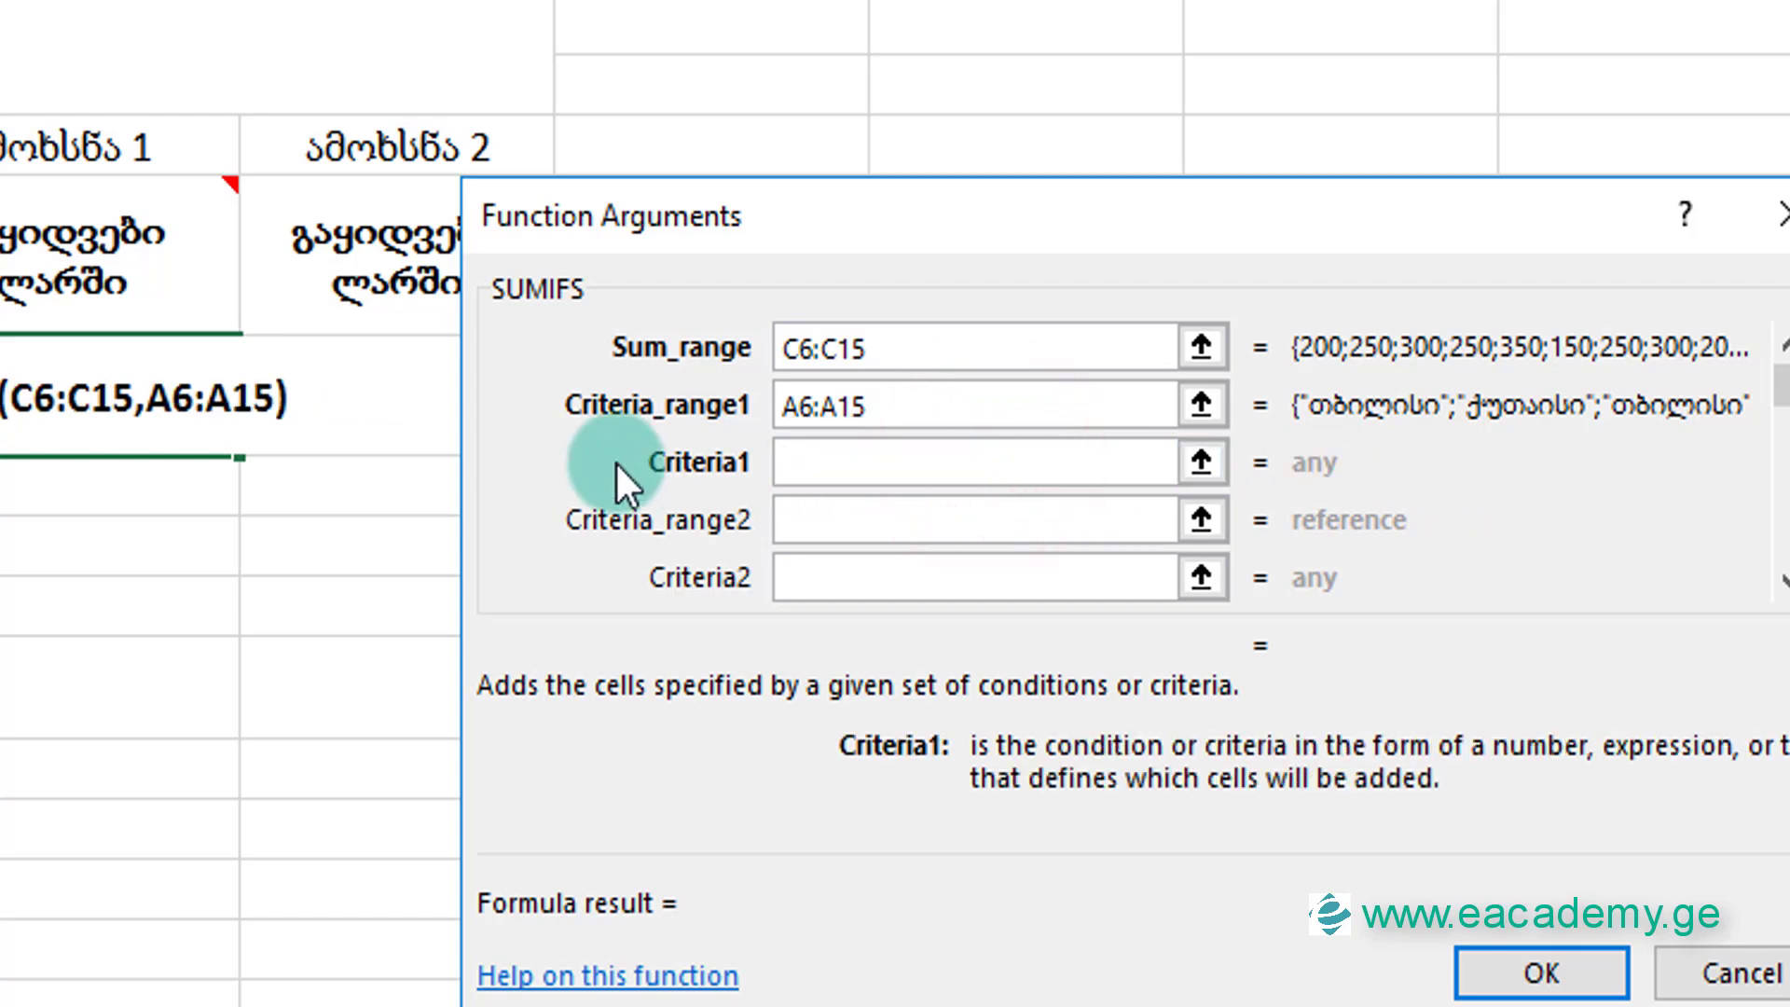
text("<>")
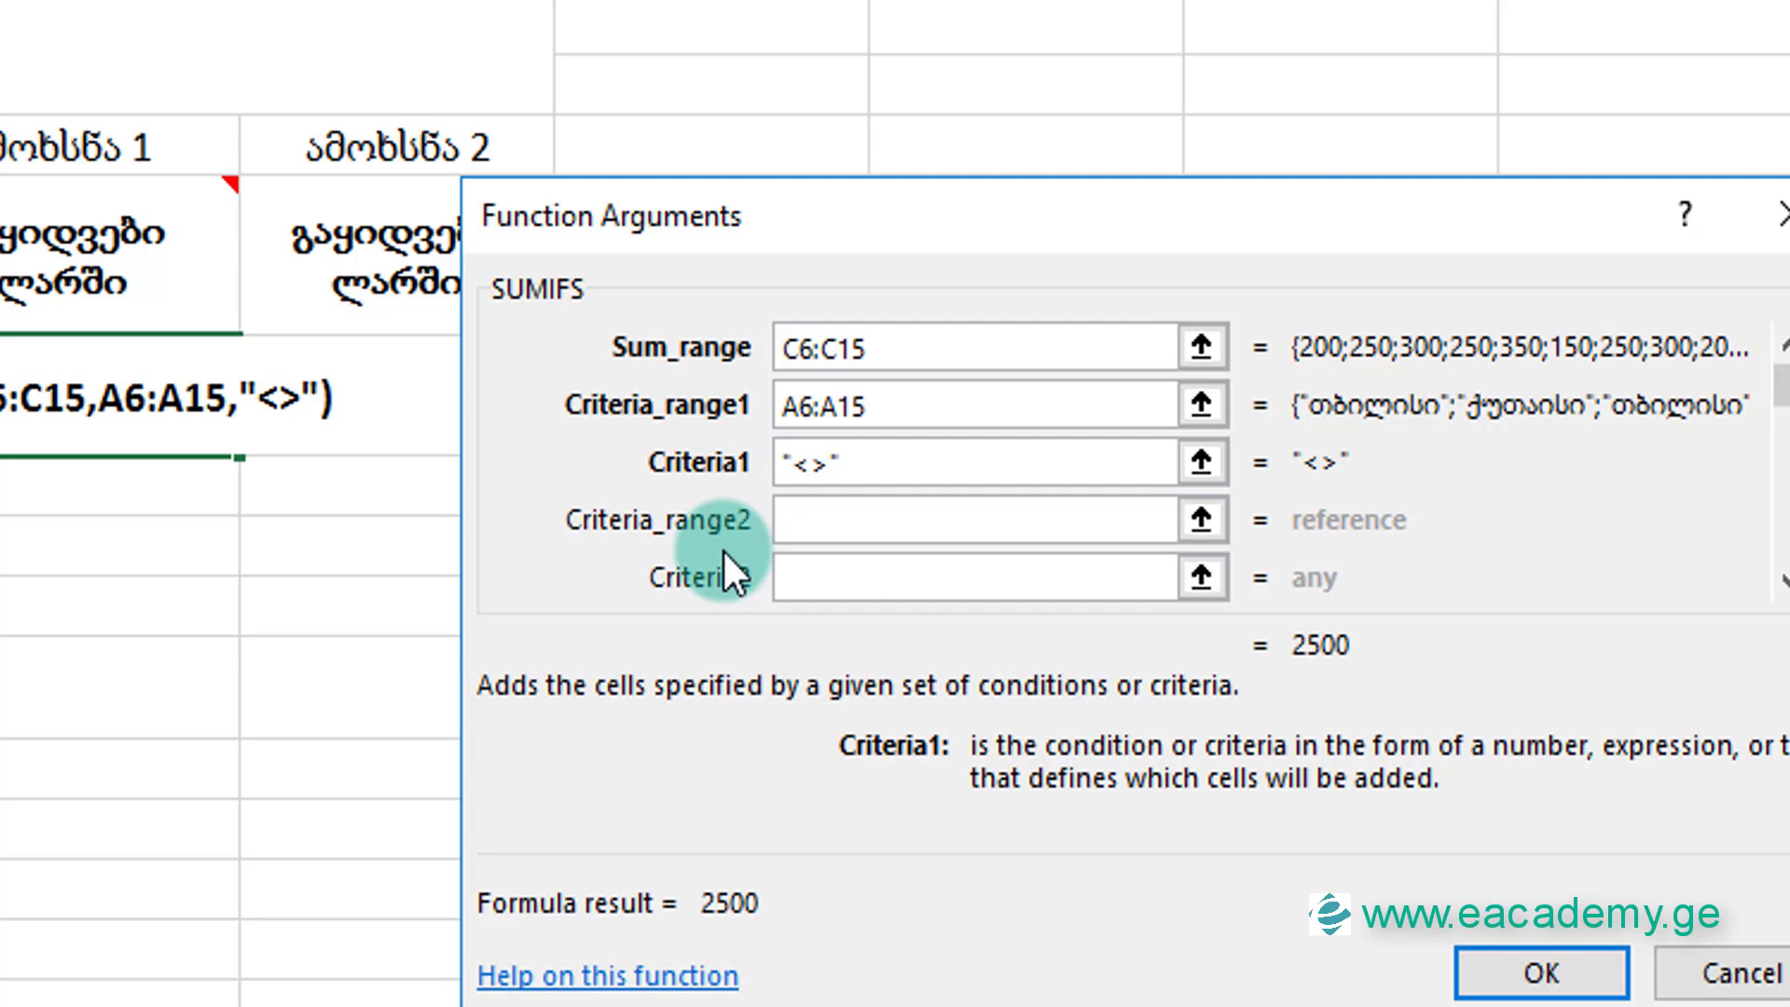
text(&)
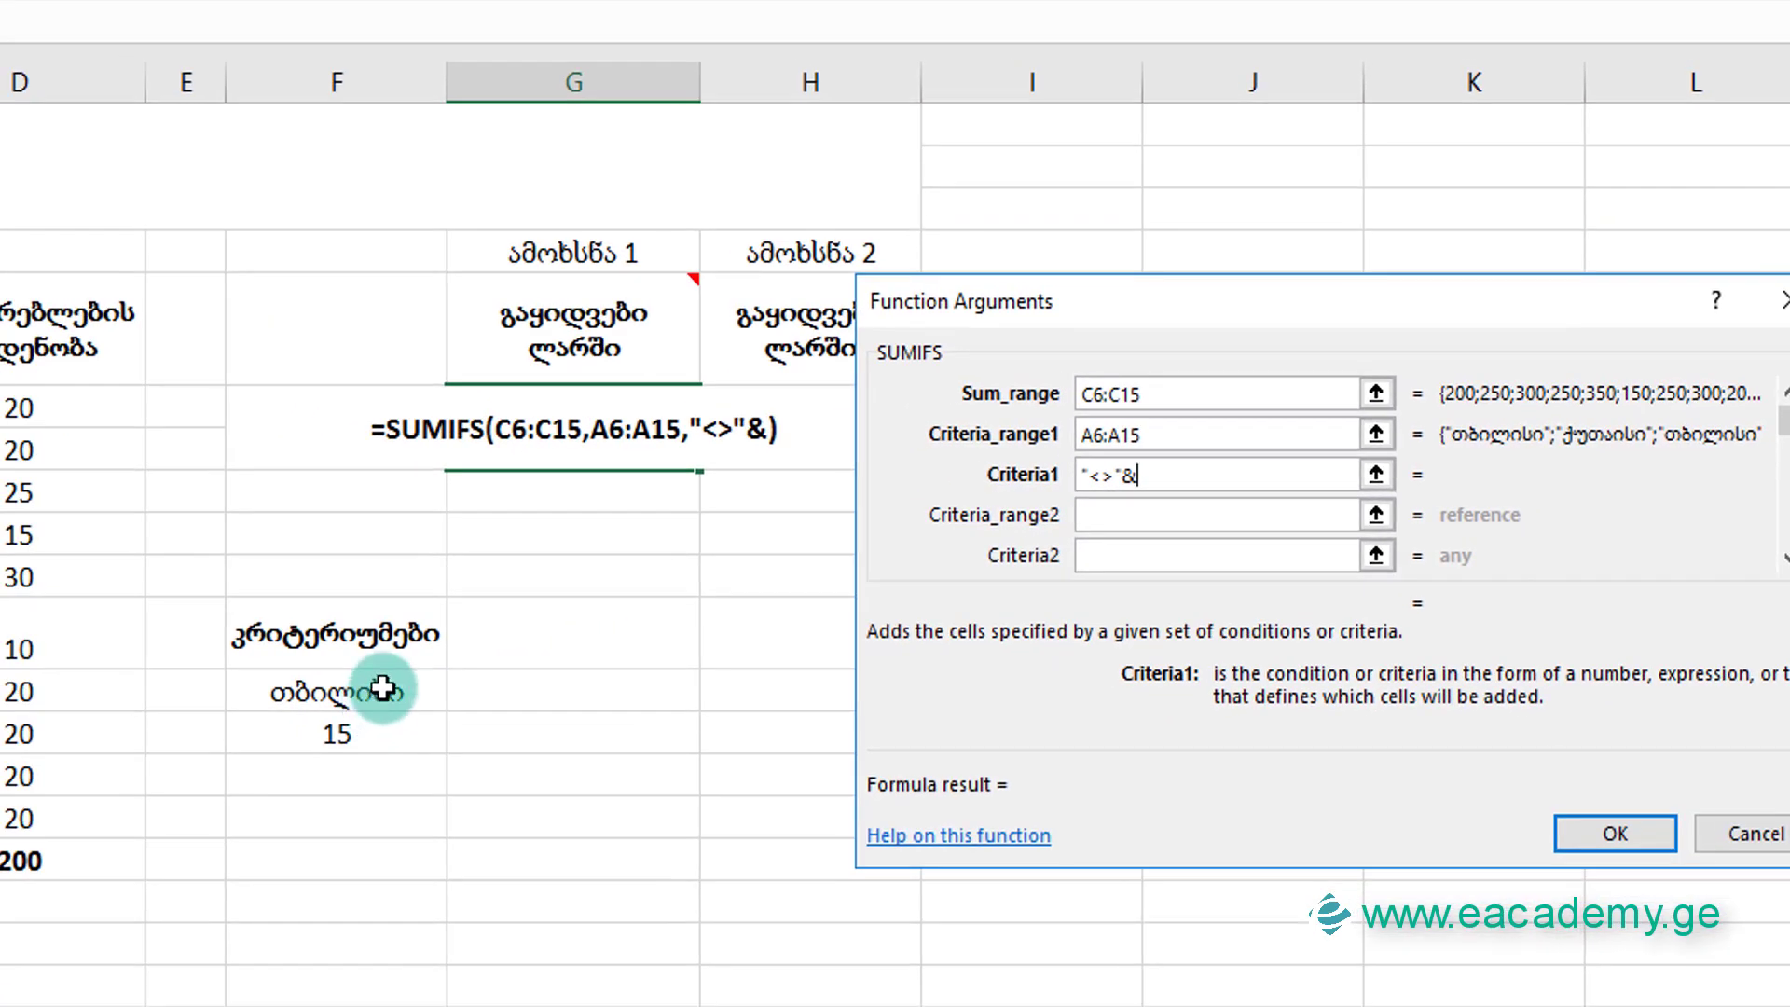
click(382, 688)
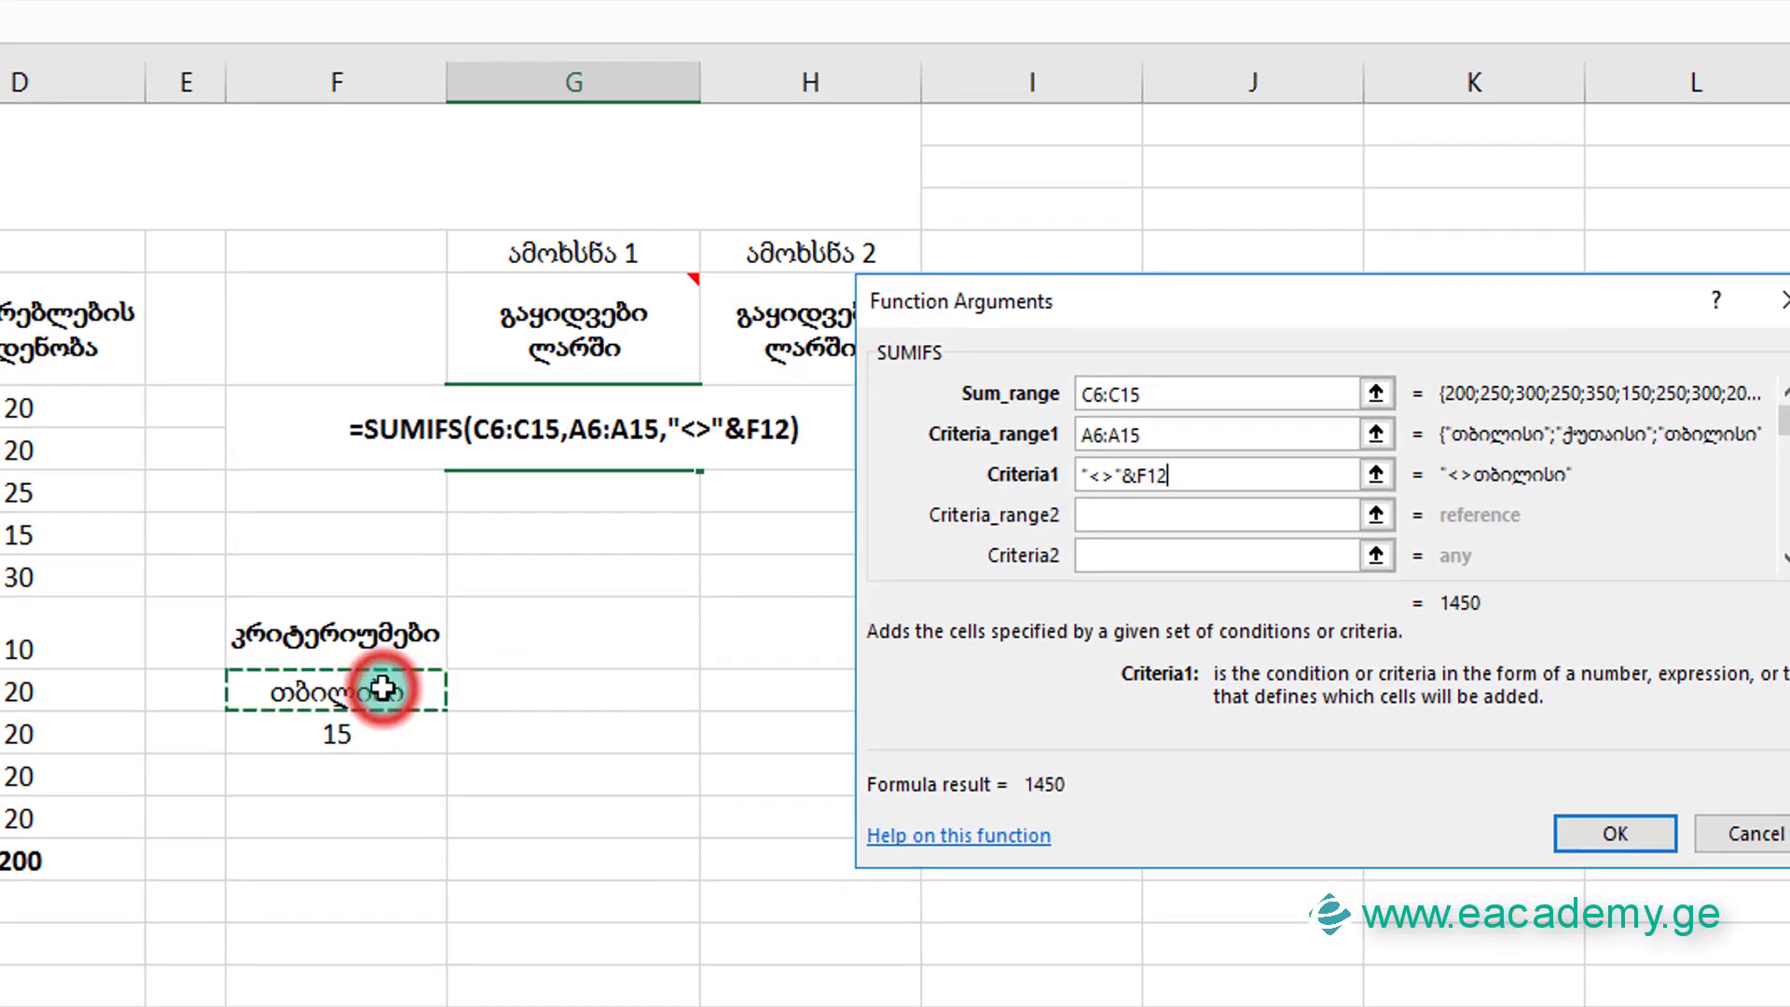
click(1173, 520)
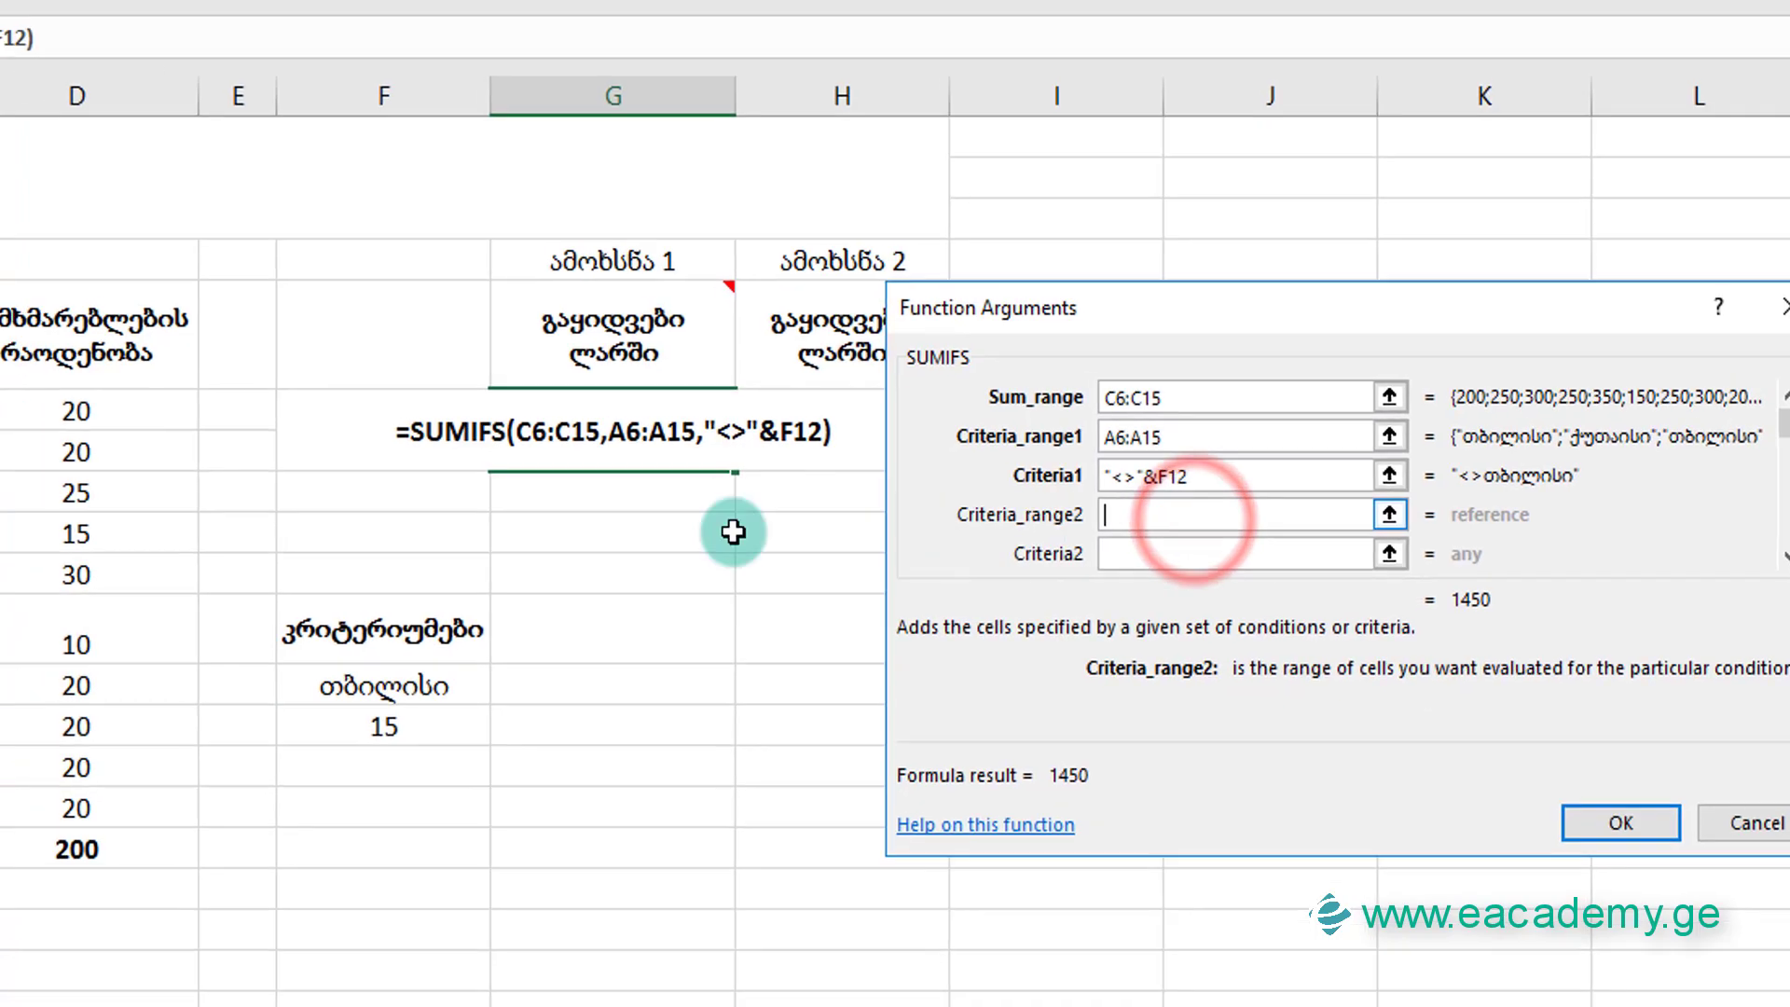
drag(296, 407, 311, 760)
Try linking Criteria2 to the threshold in F13 as ">"&F13
click(1271, 548)
click(1272, 548)
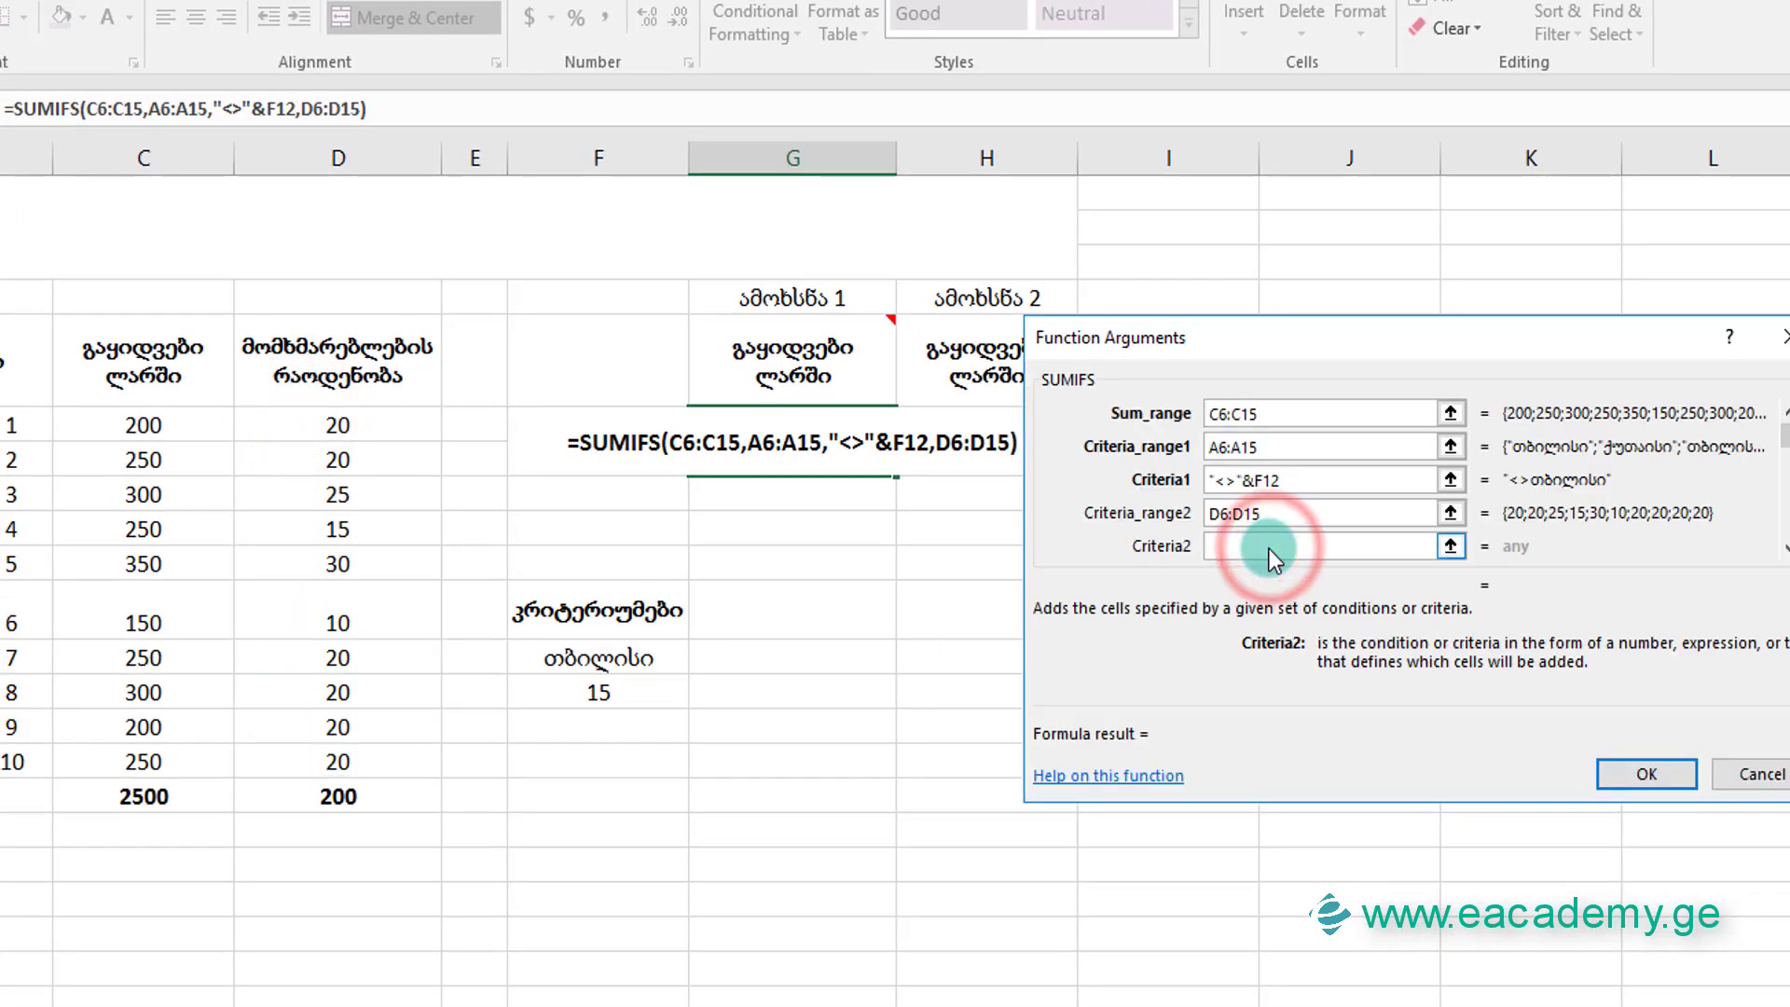
text(>)
click(598, 692)
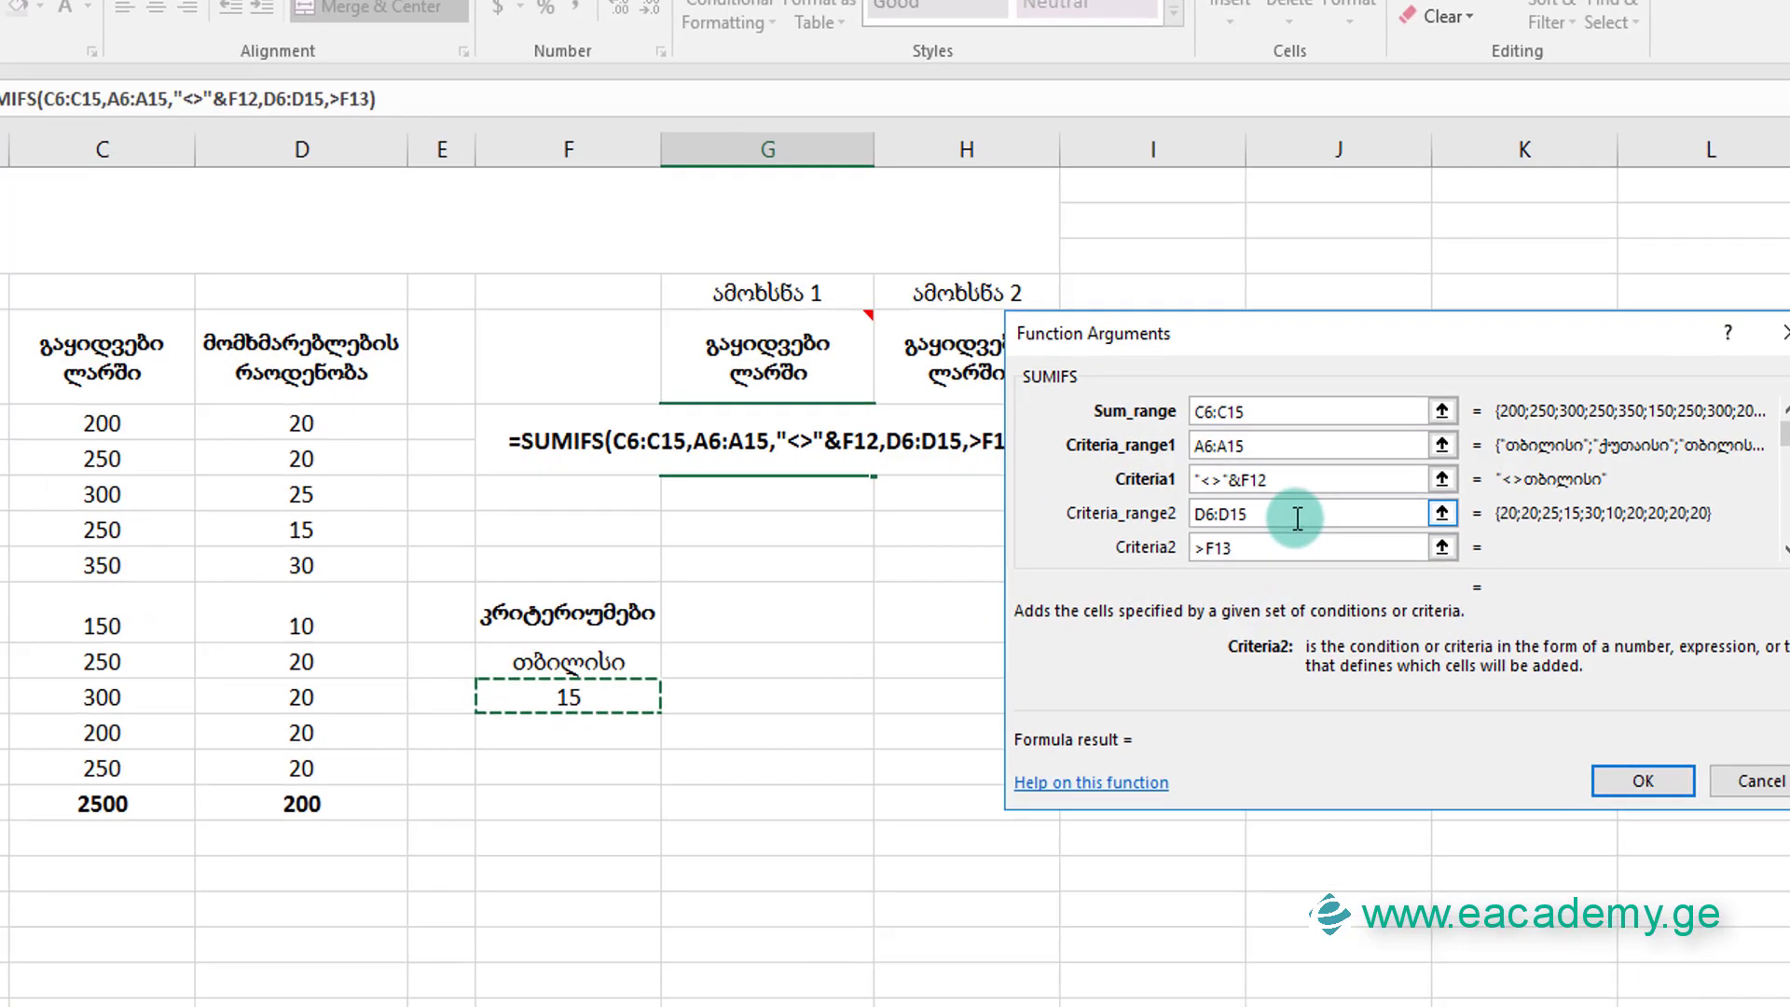
click(1305, 513)
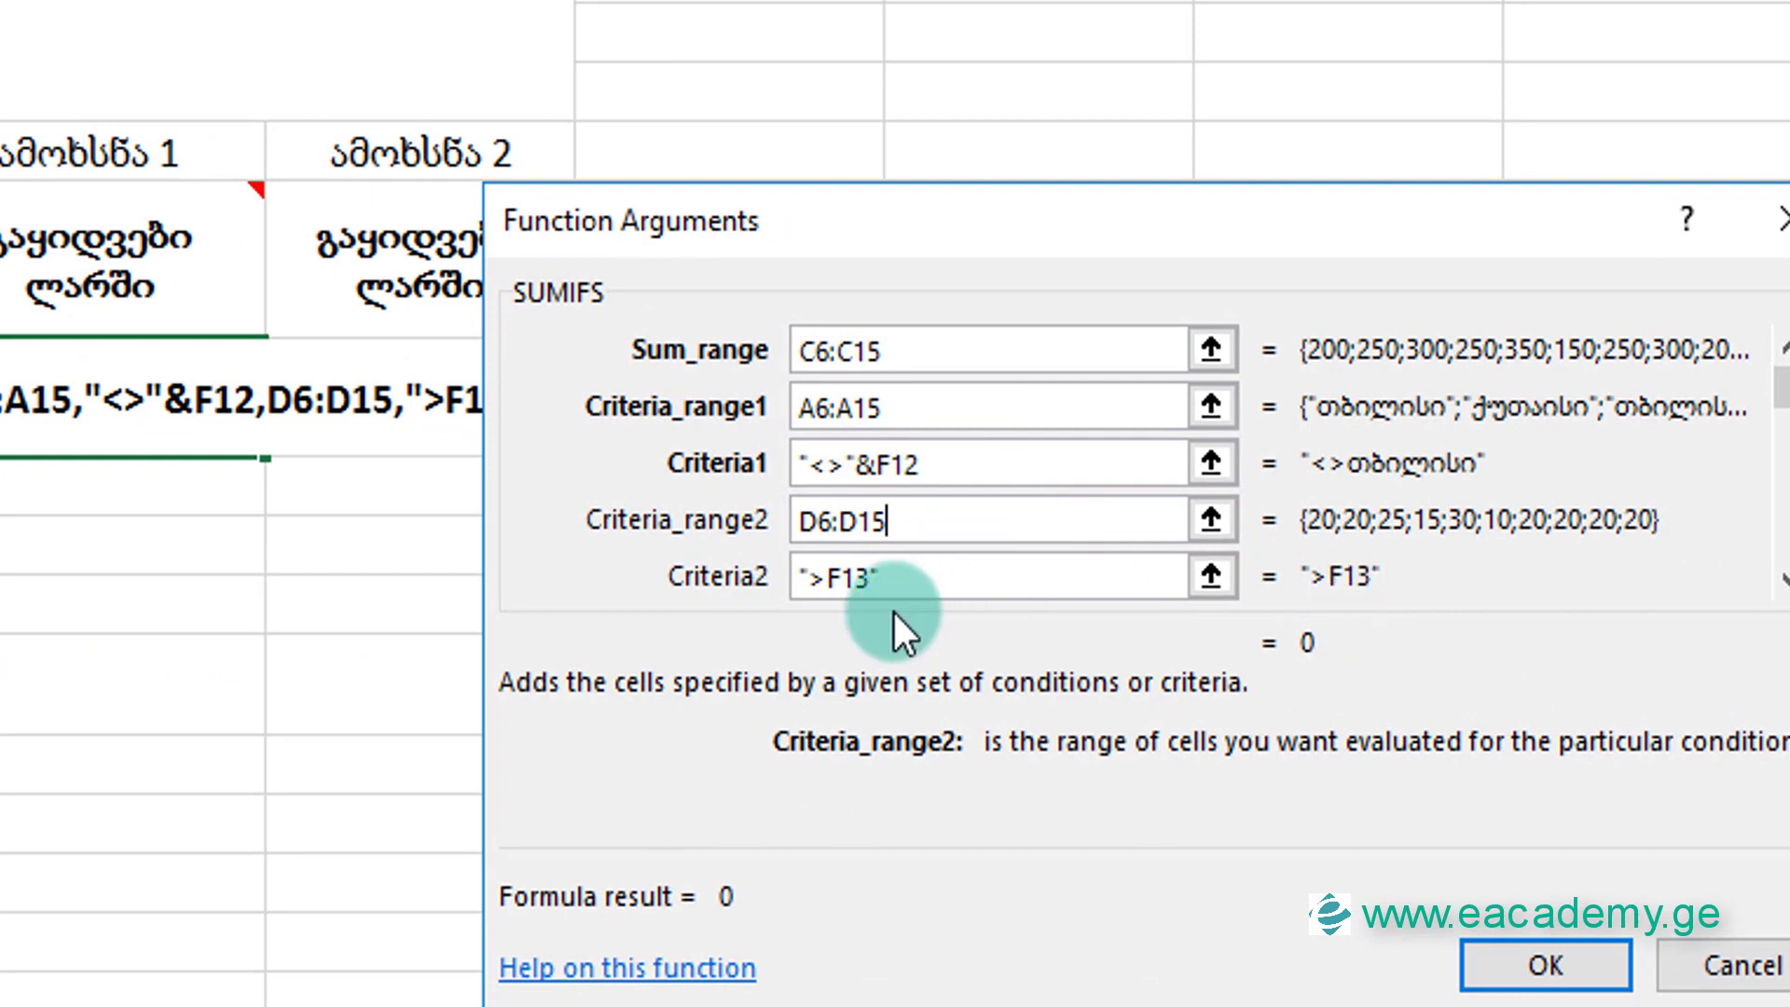
click(885, 577)
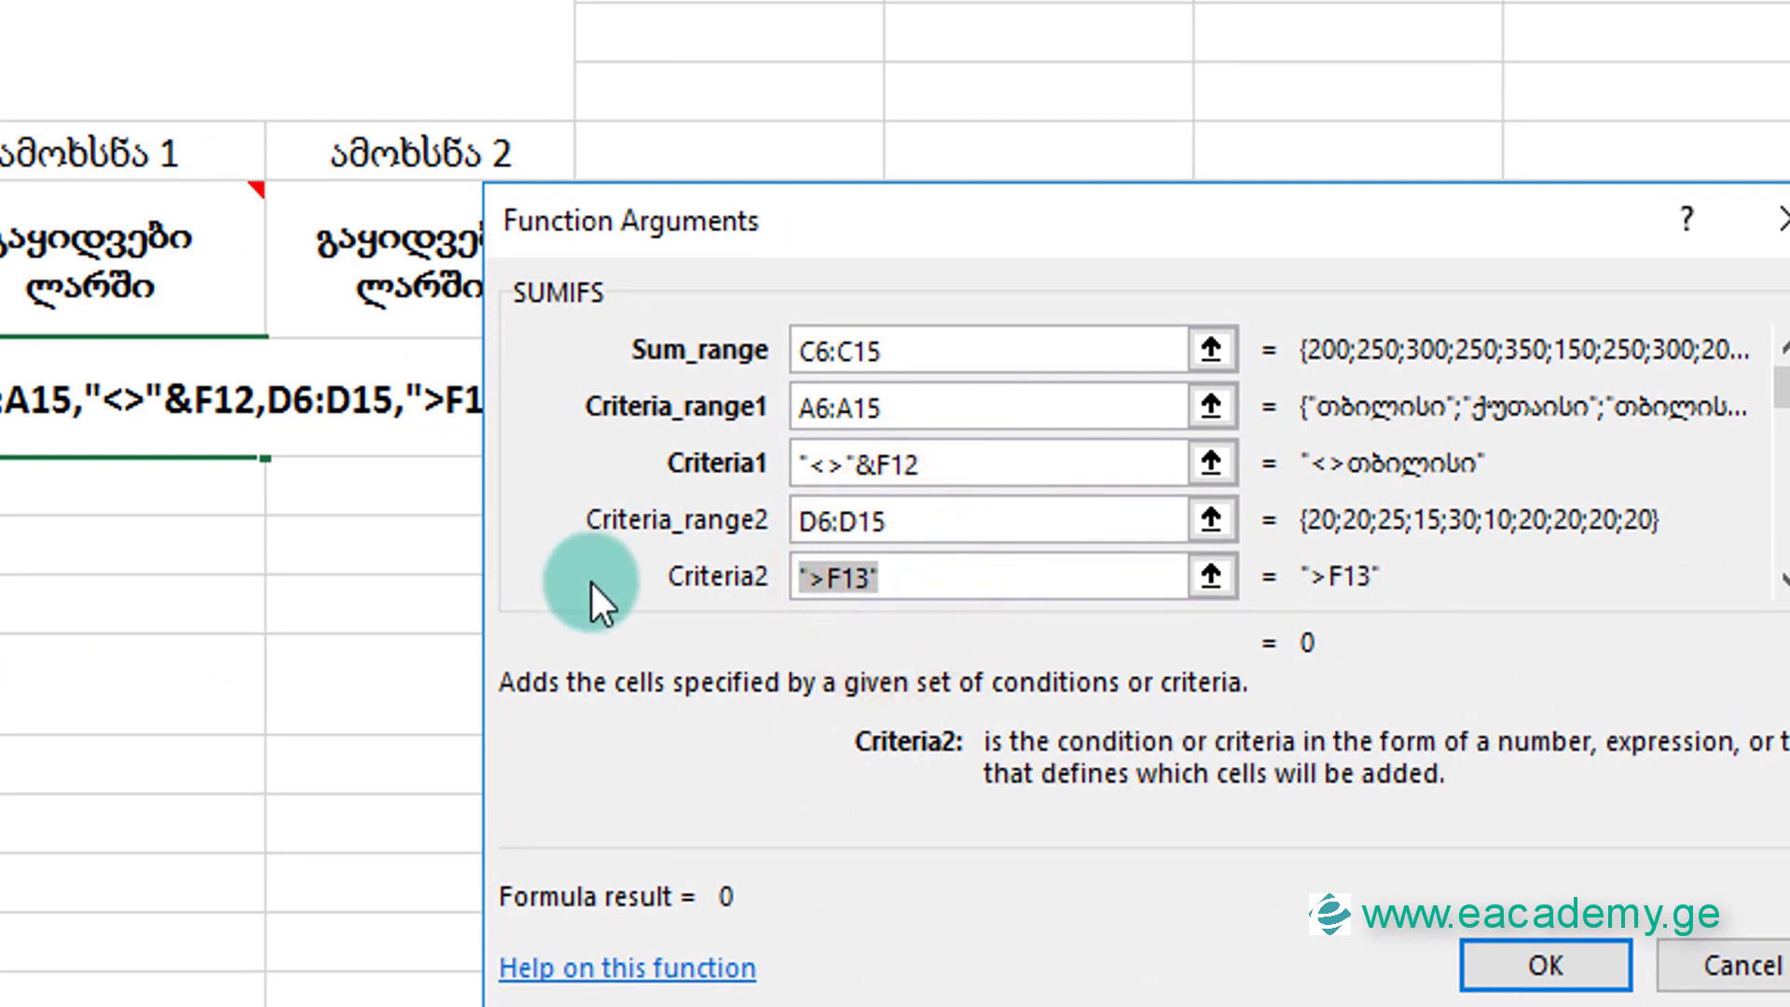
text(")
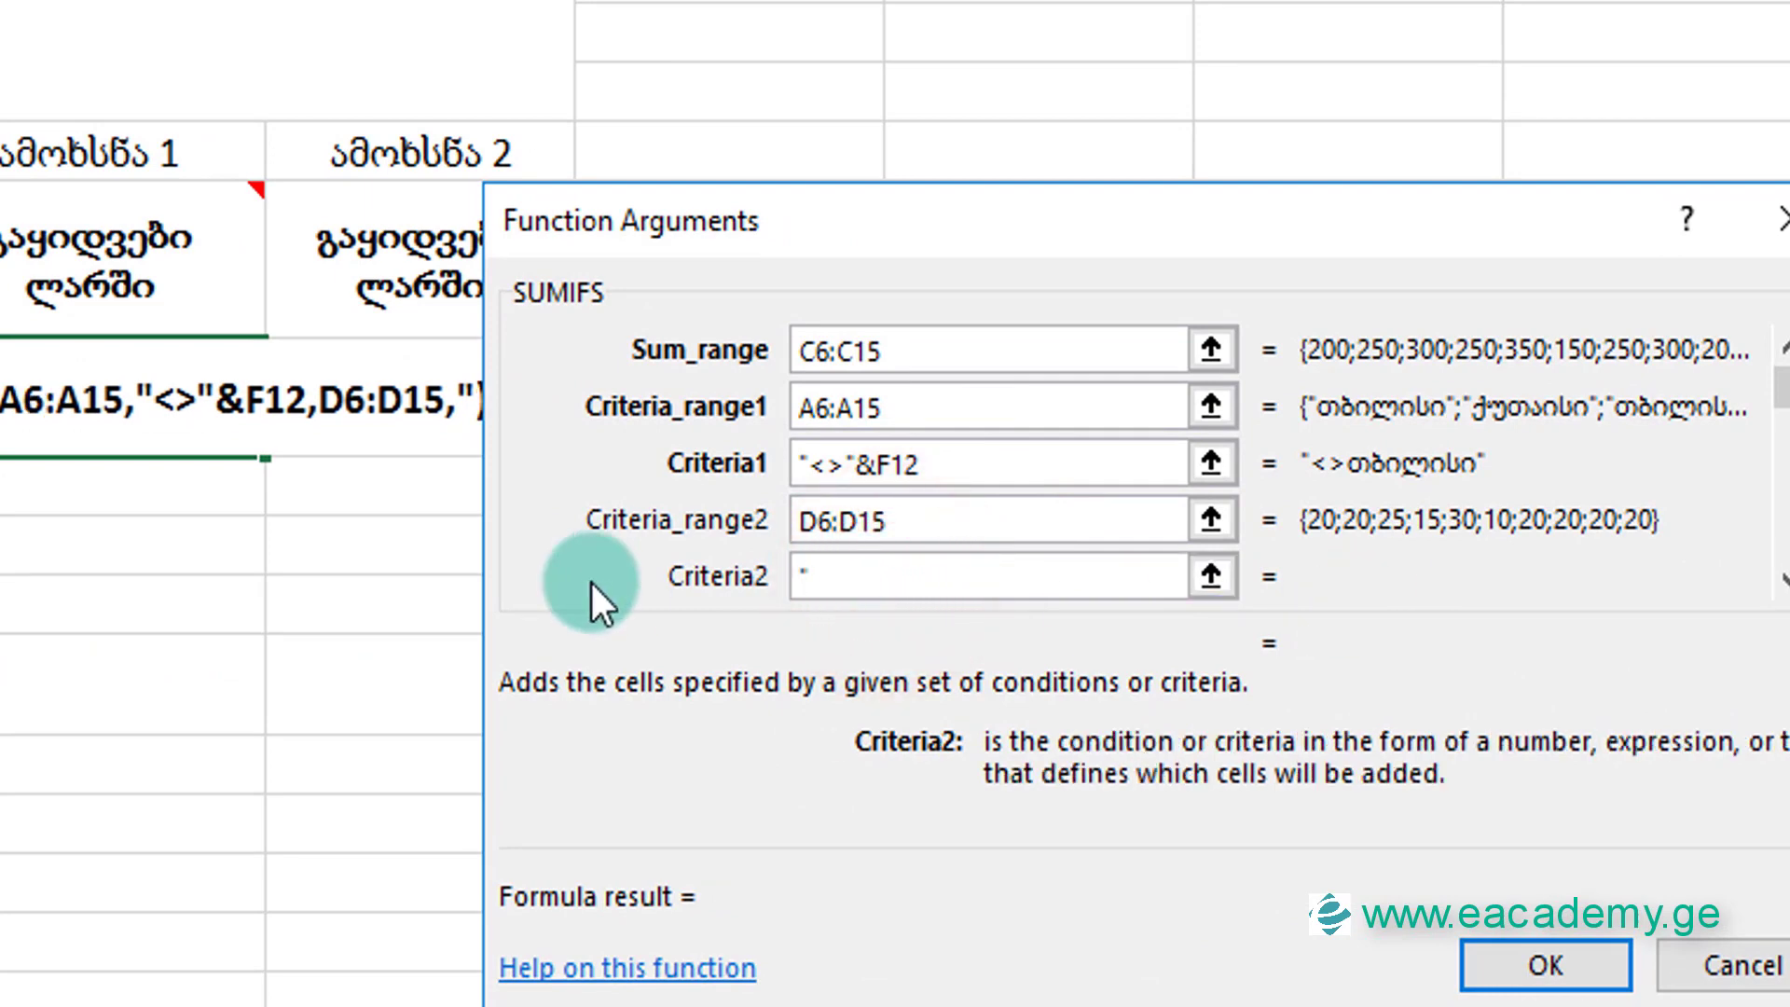
text(>")
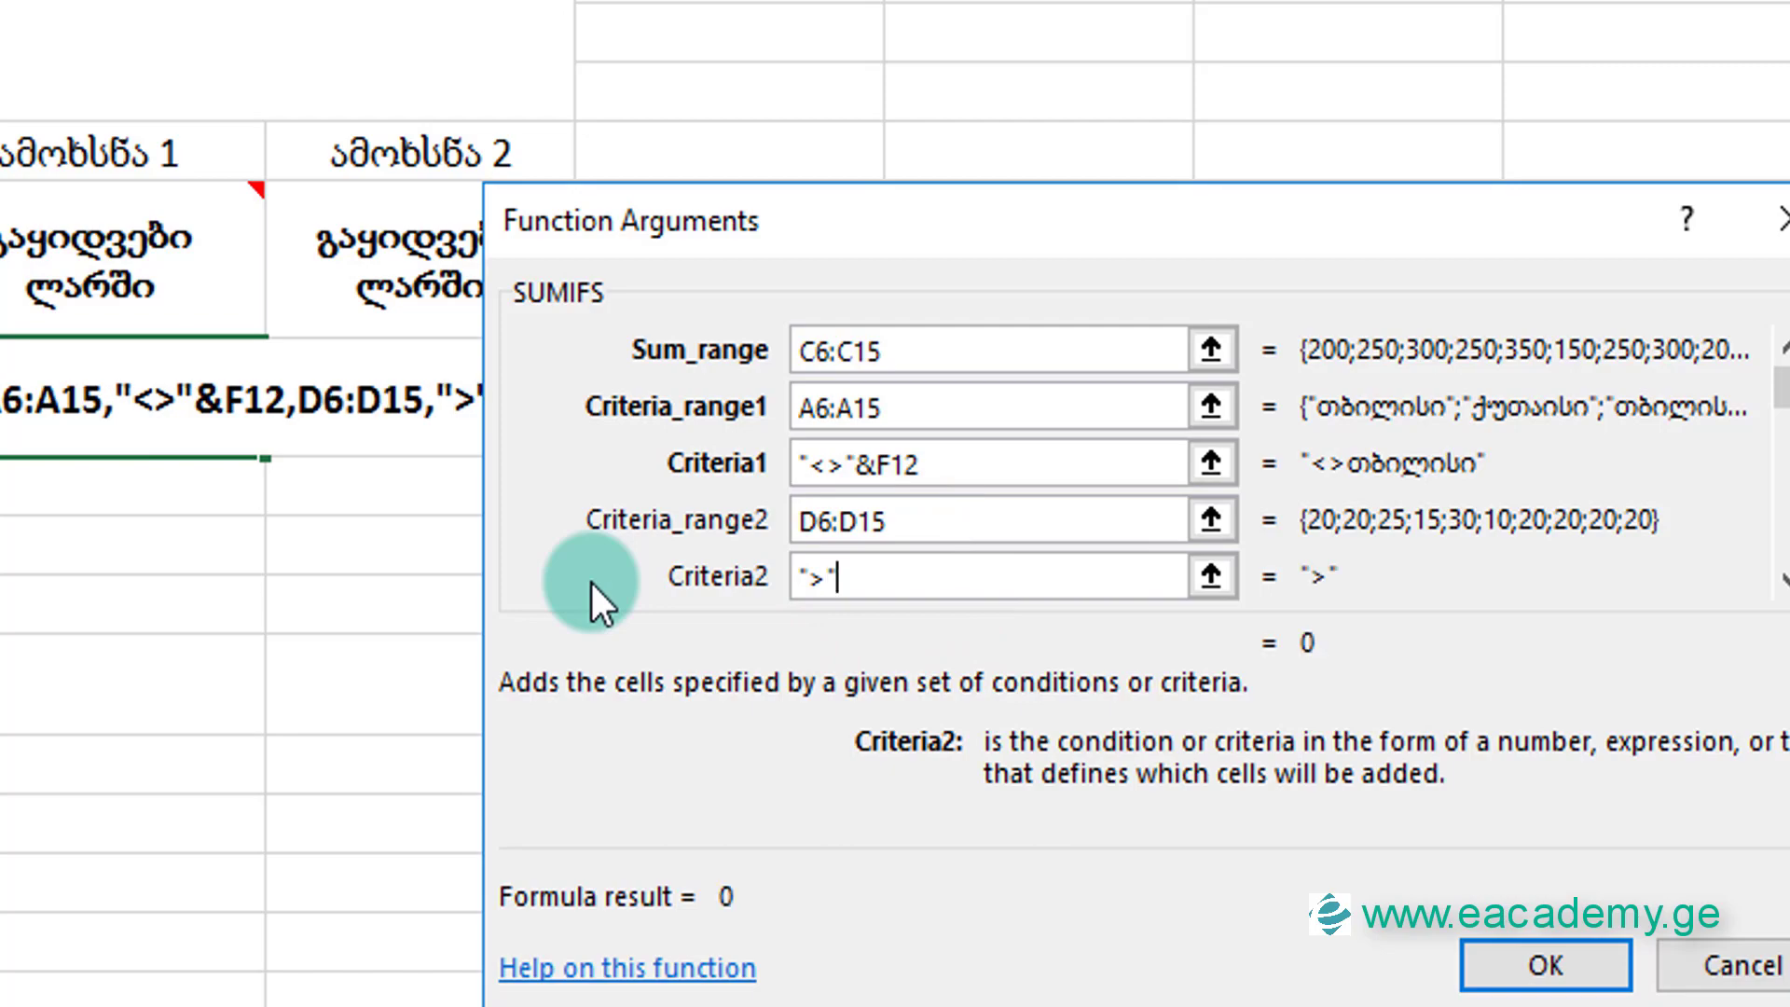
text(&)
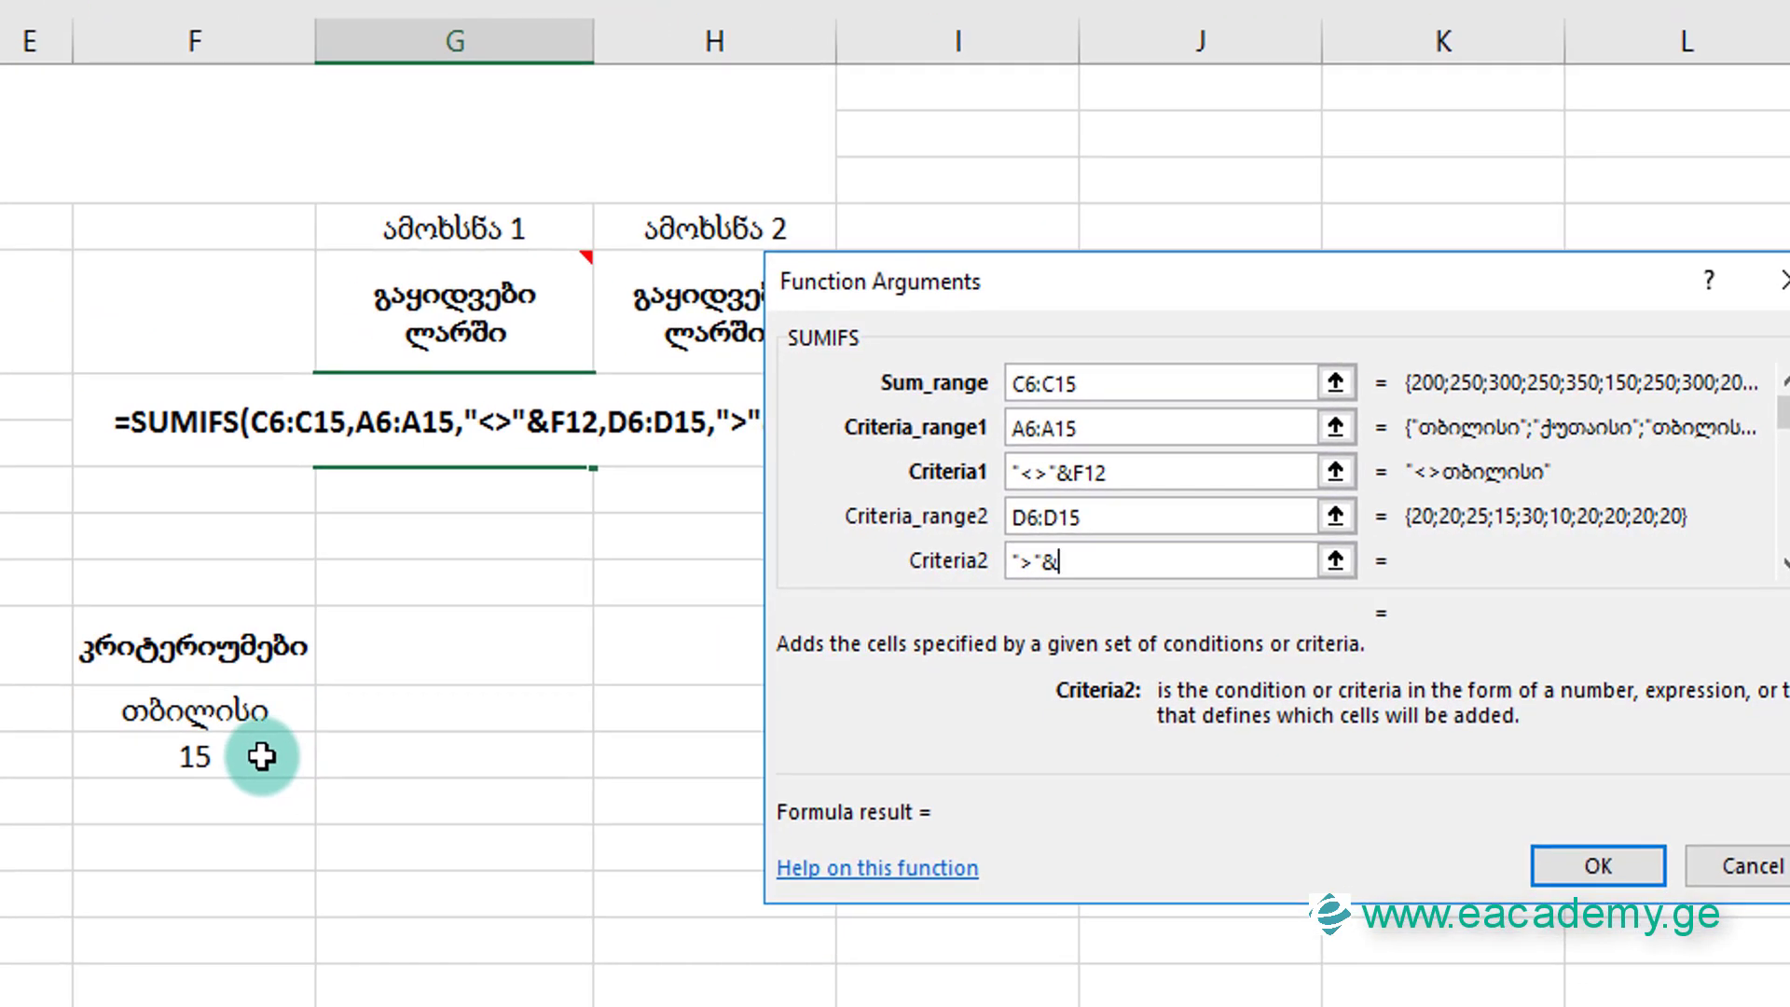
click(261, 756)
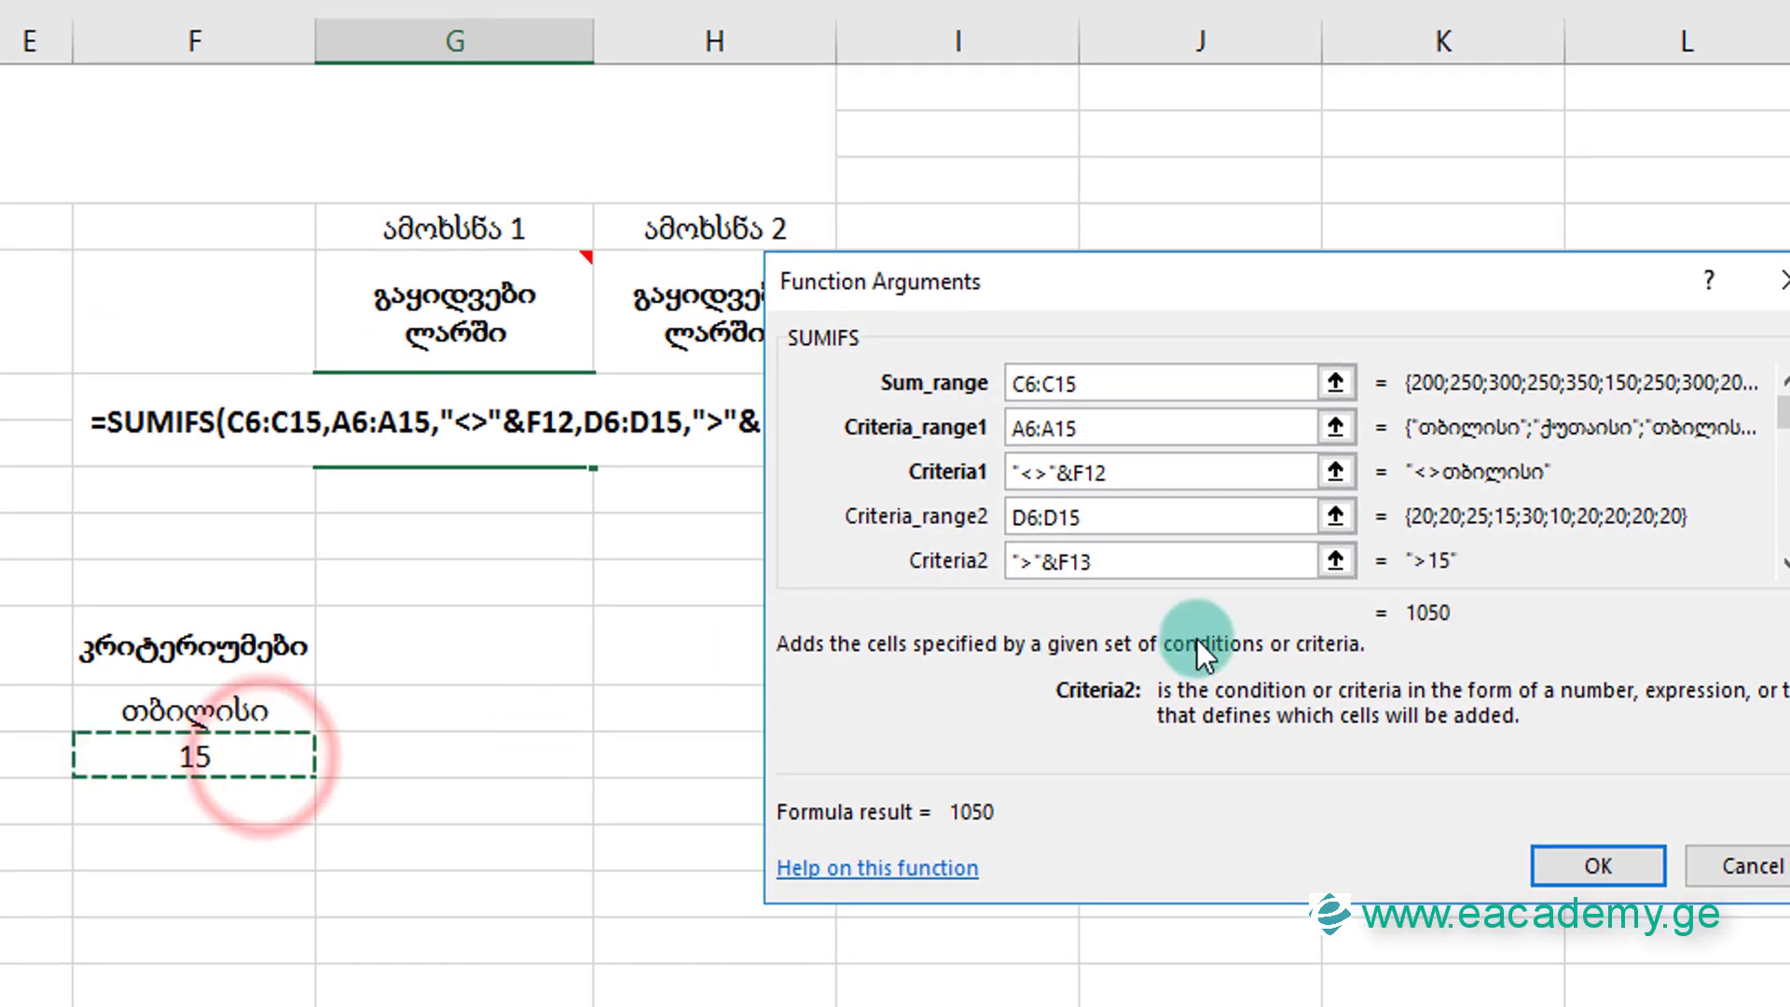
Replace Criteria2 with >15 and confirm the formula, giving 1050 in G6
click(1249, 563)
text(>)
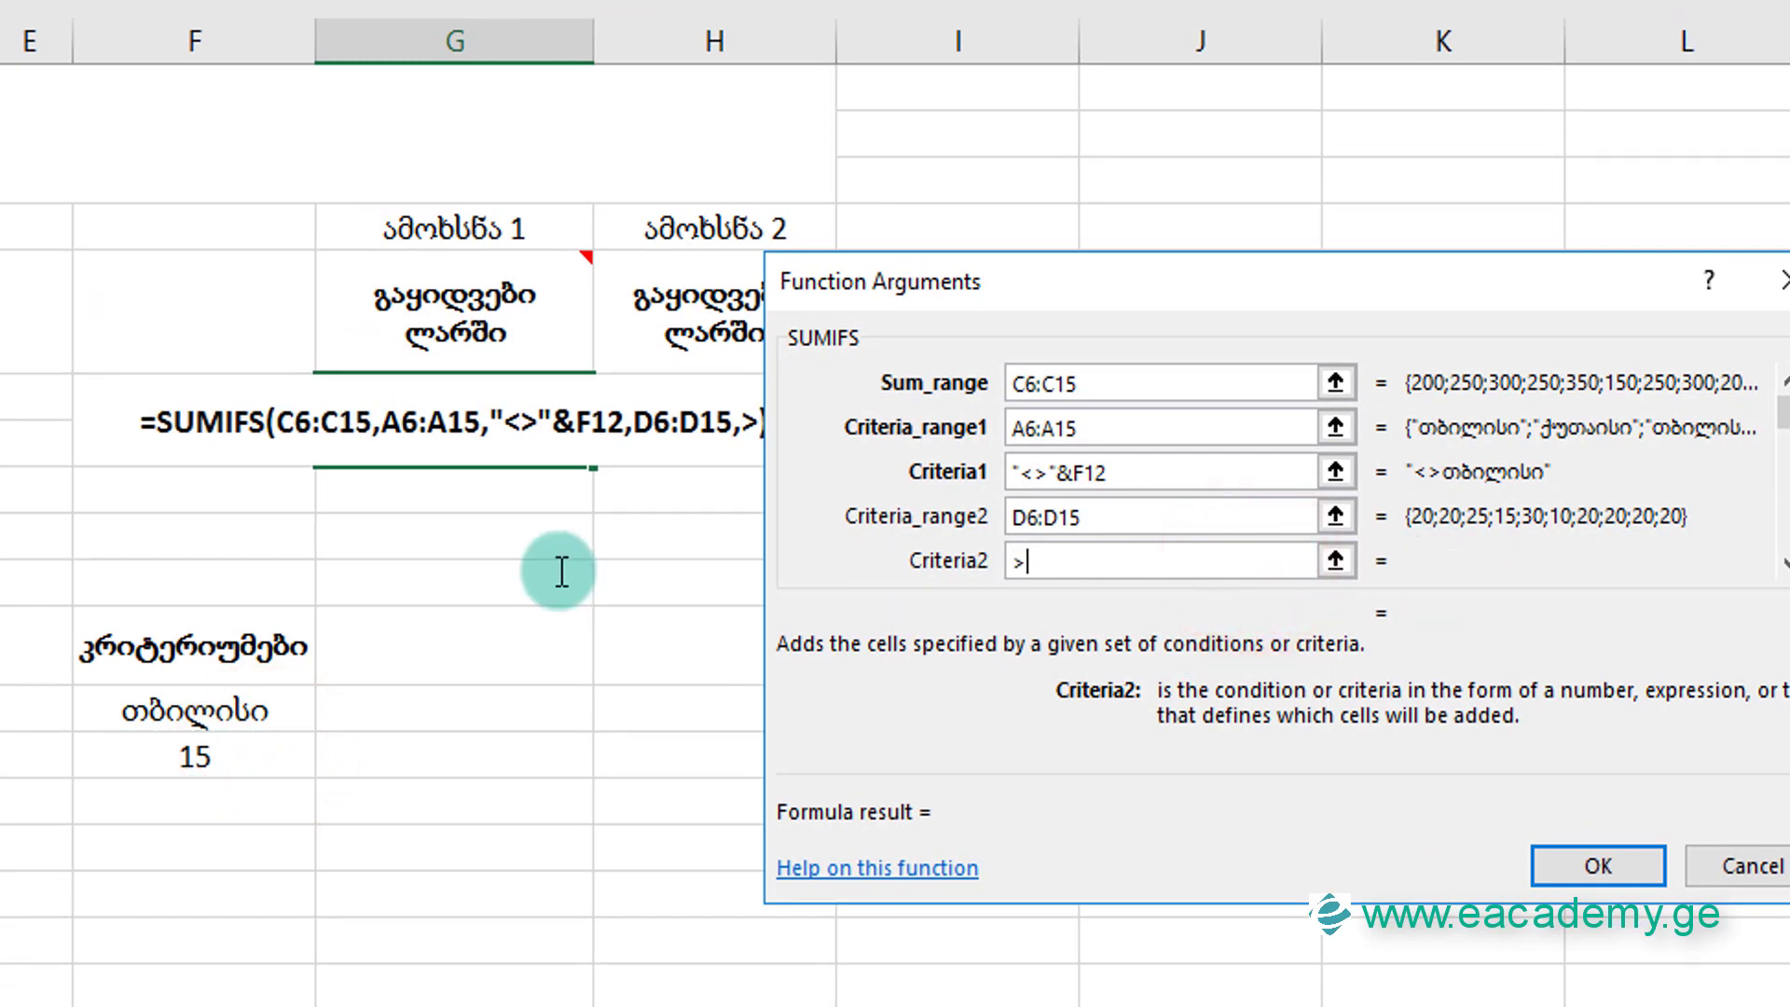
text(15)
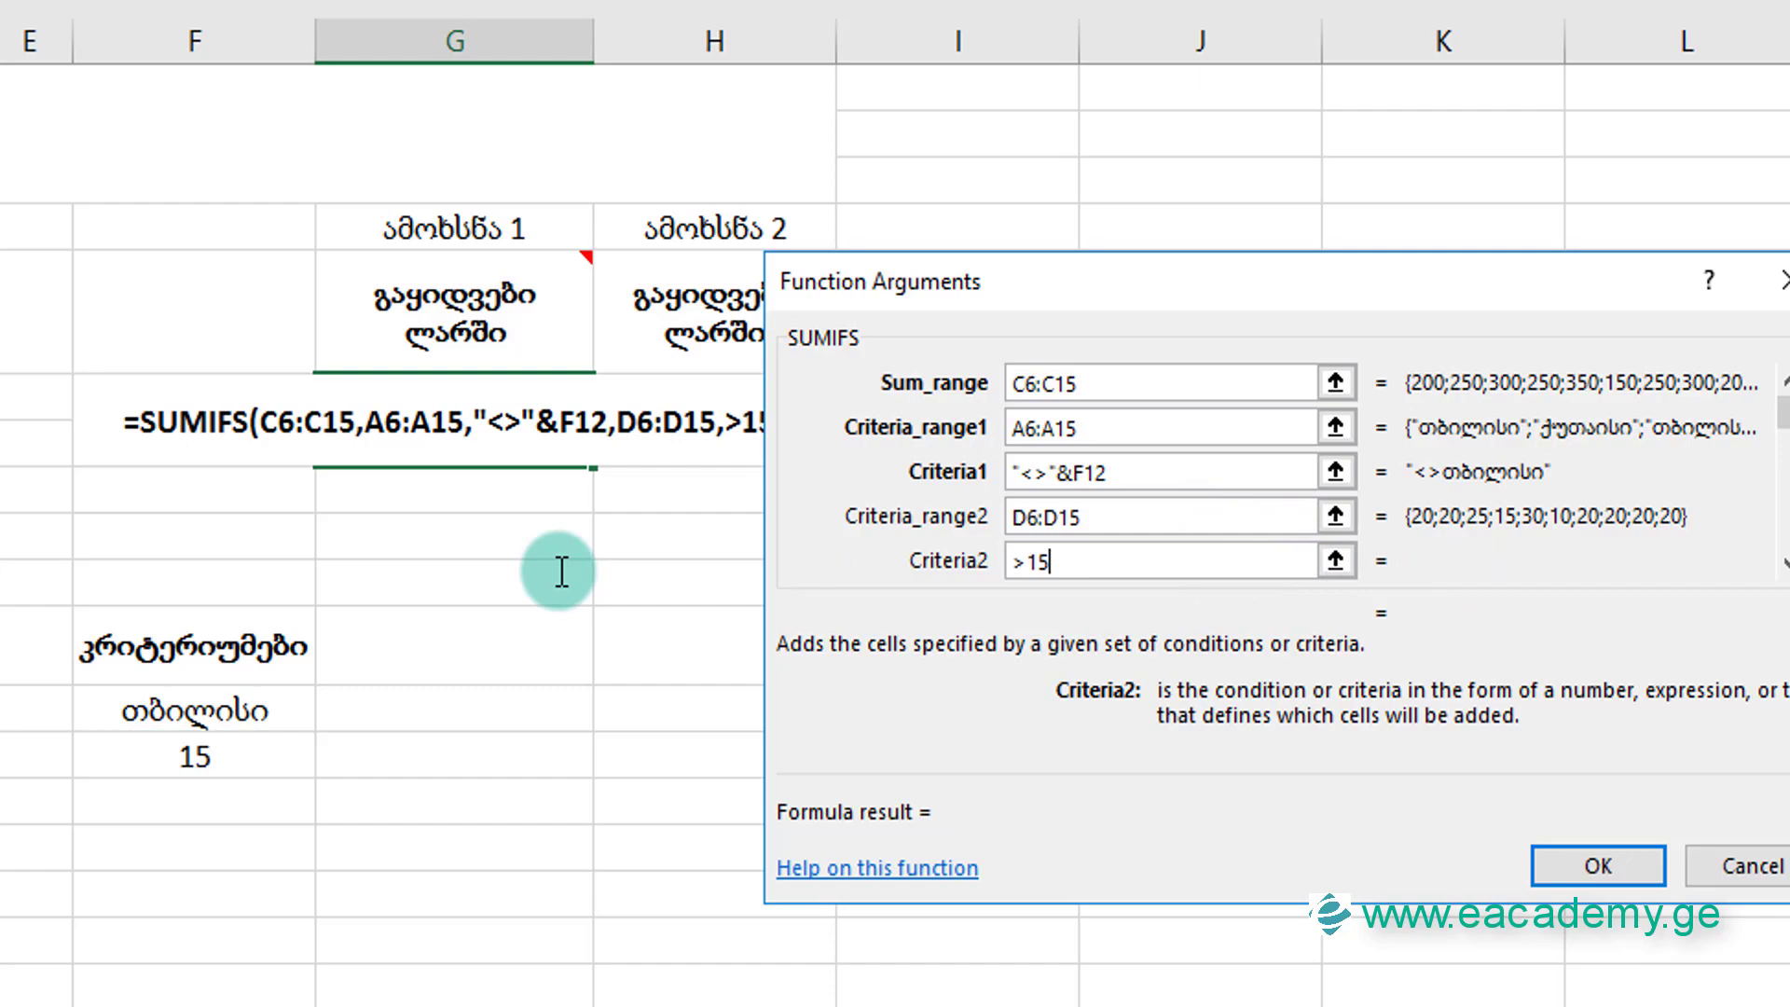
click(1154, 520)
click(1534, 855)
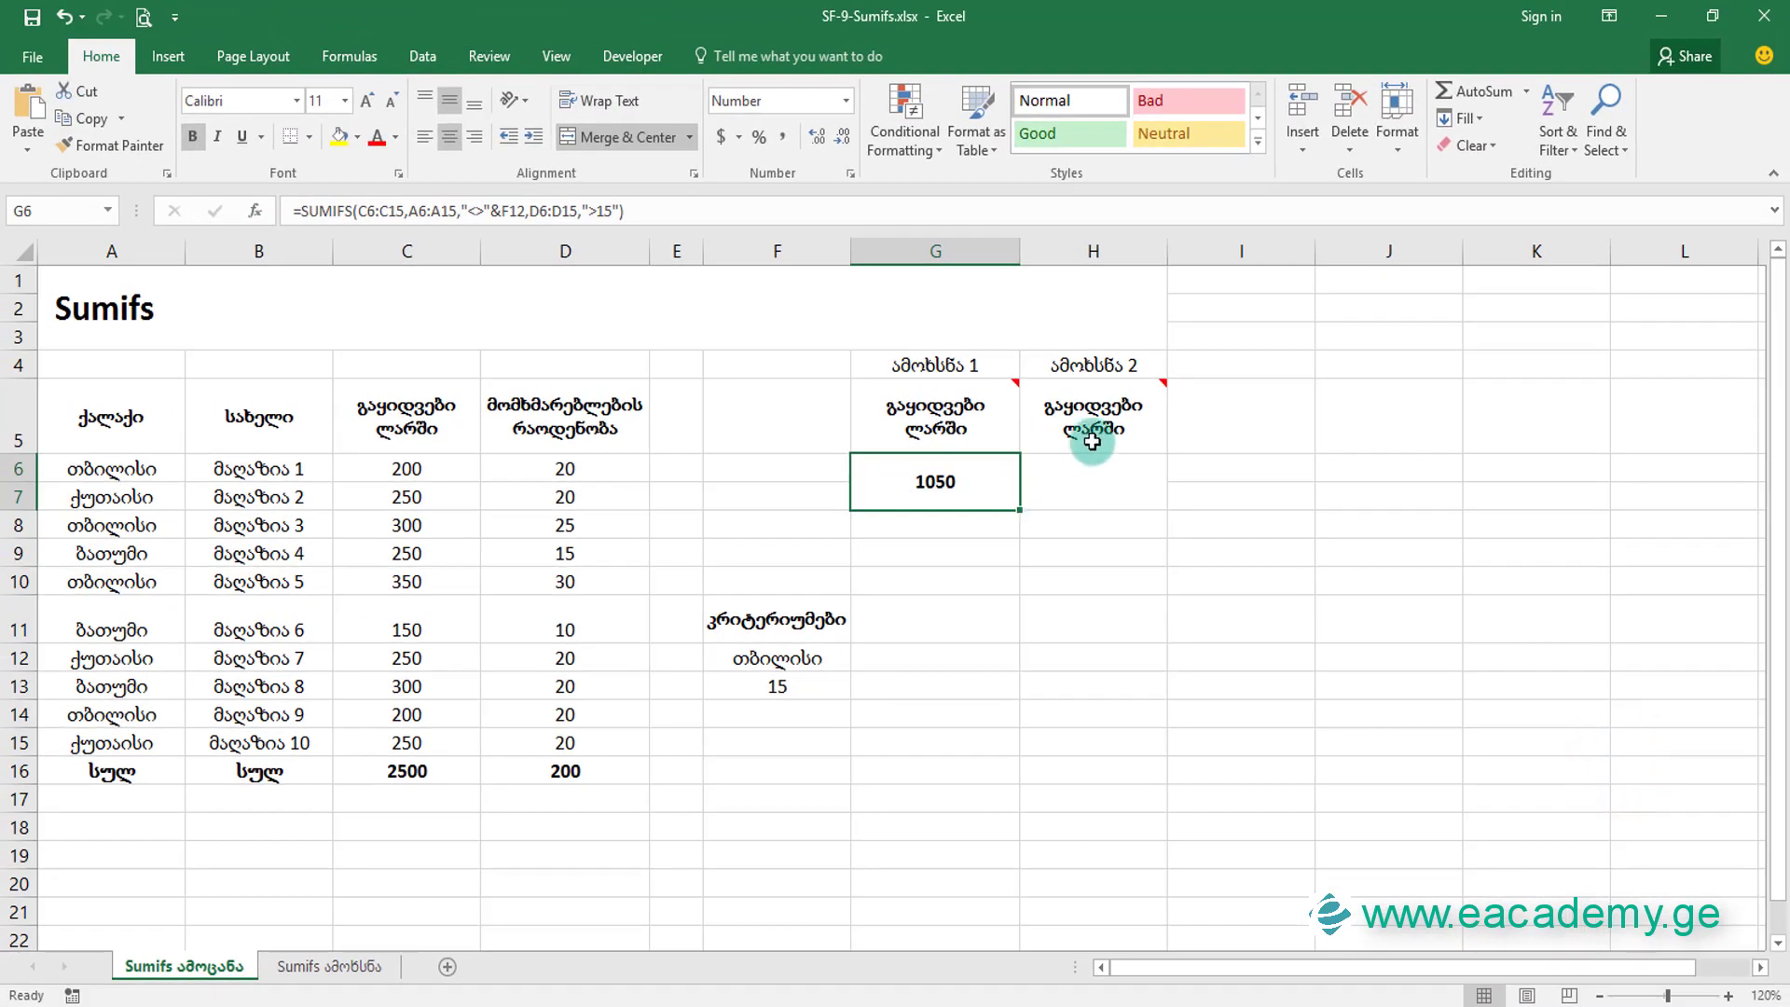
click(1077, 438)
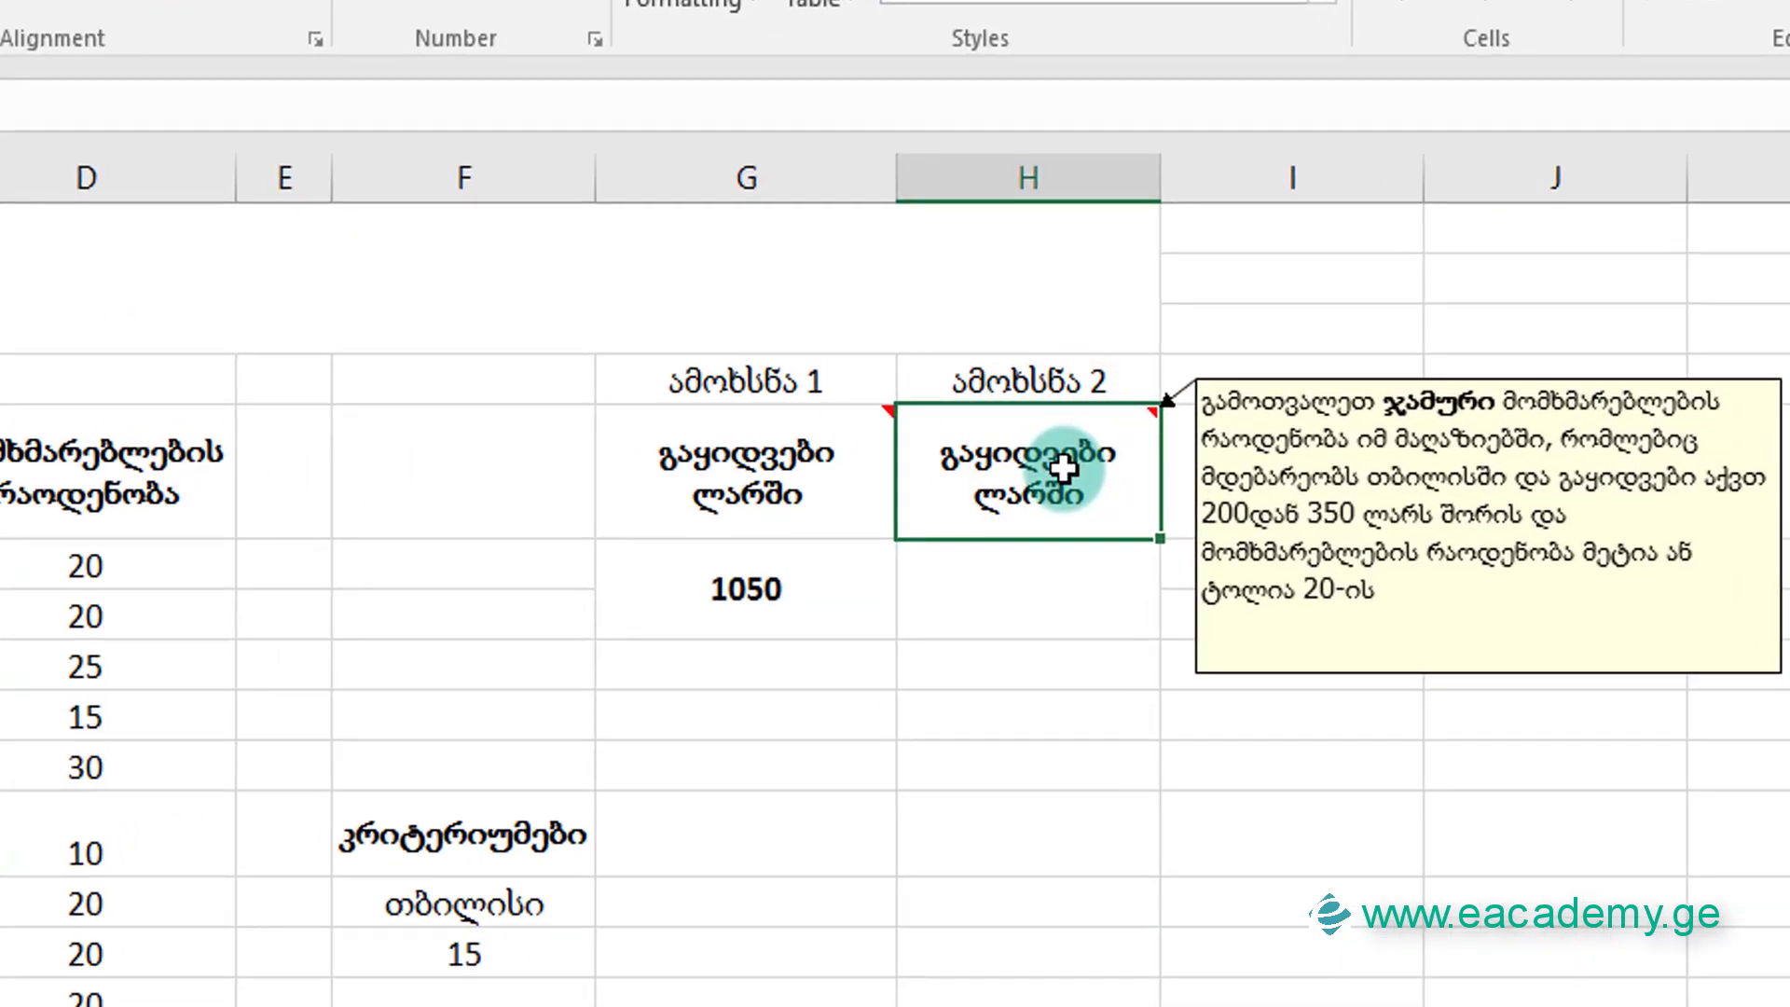
Review the customer counts in column D and keep H5's task note permanently shown with Show/Hide Comment
drag(85, 559, 343, 879)
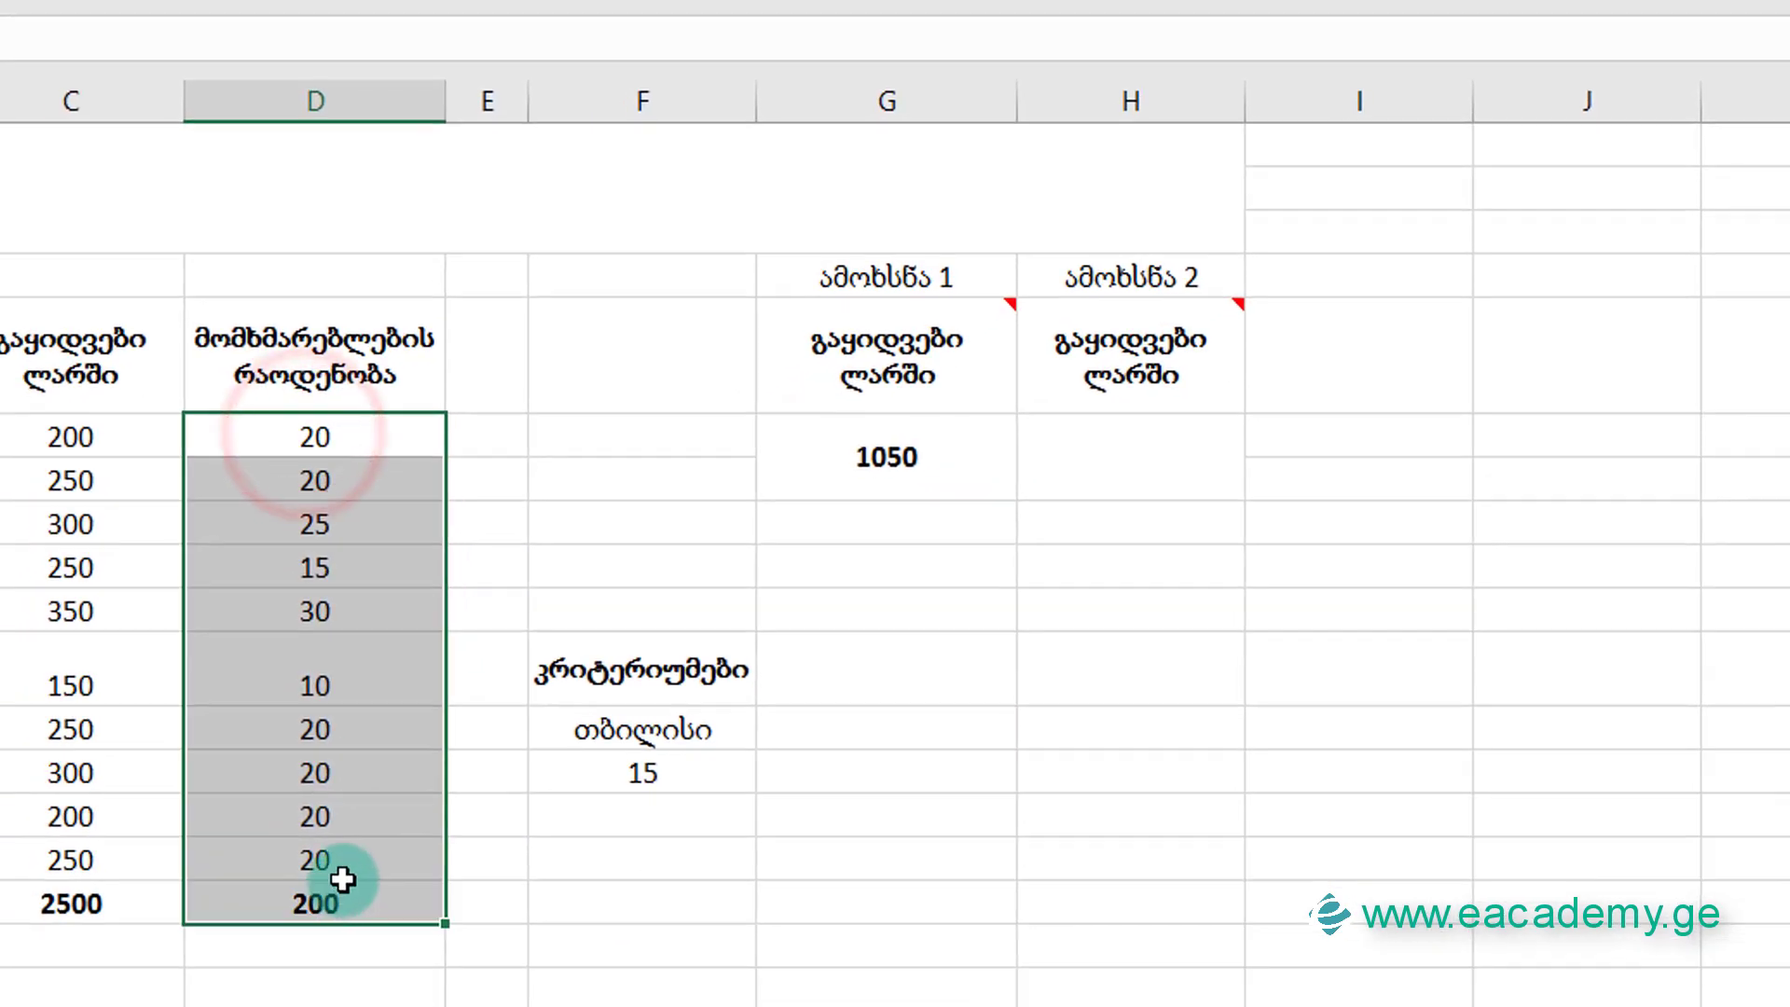
click(1175, 370)
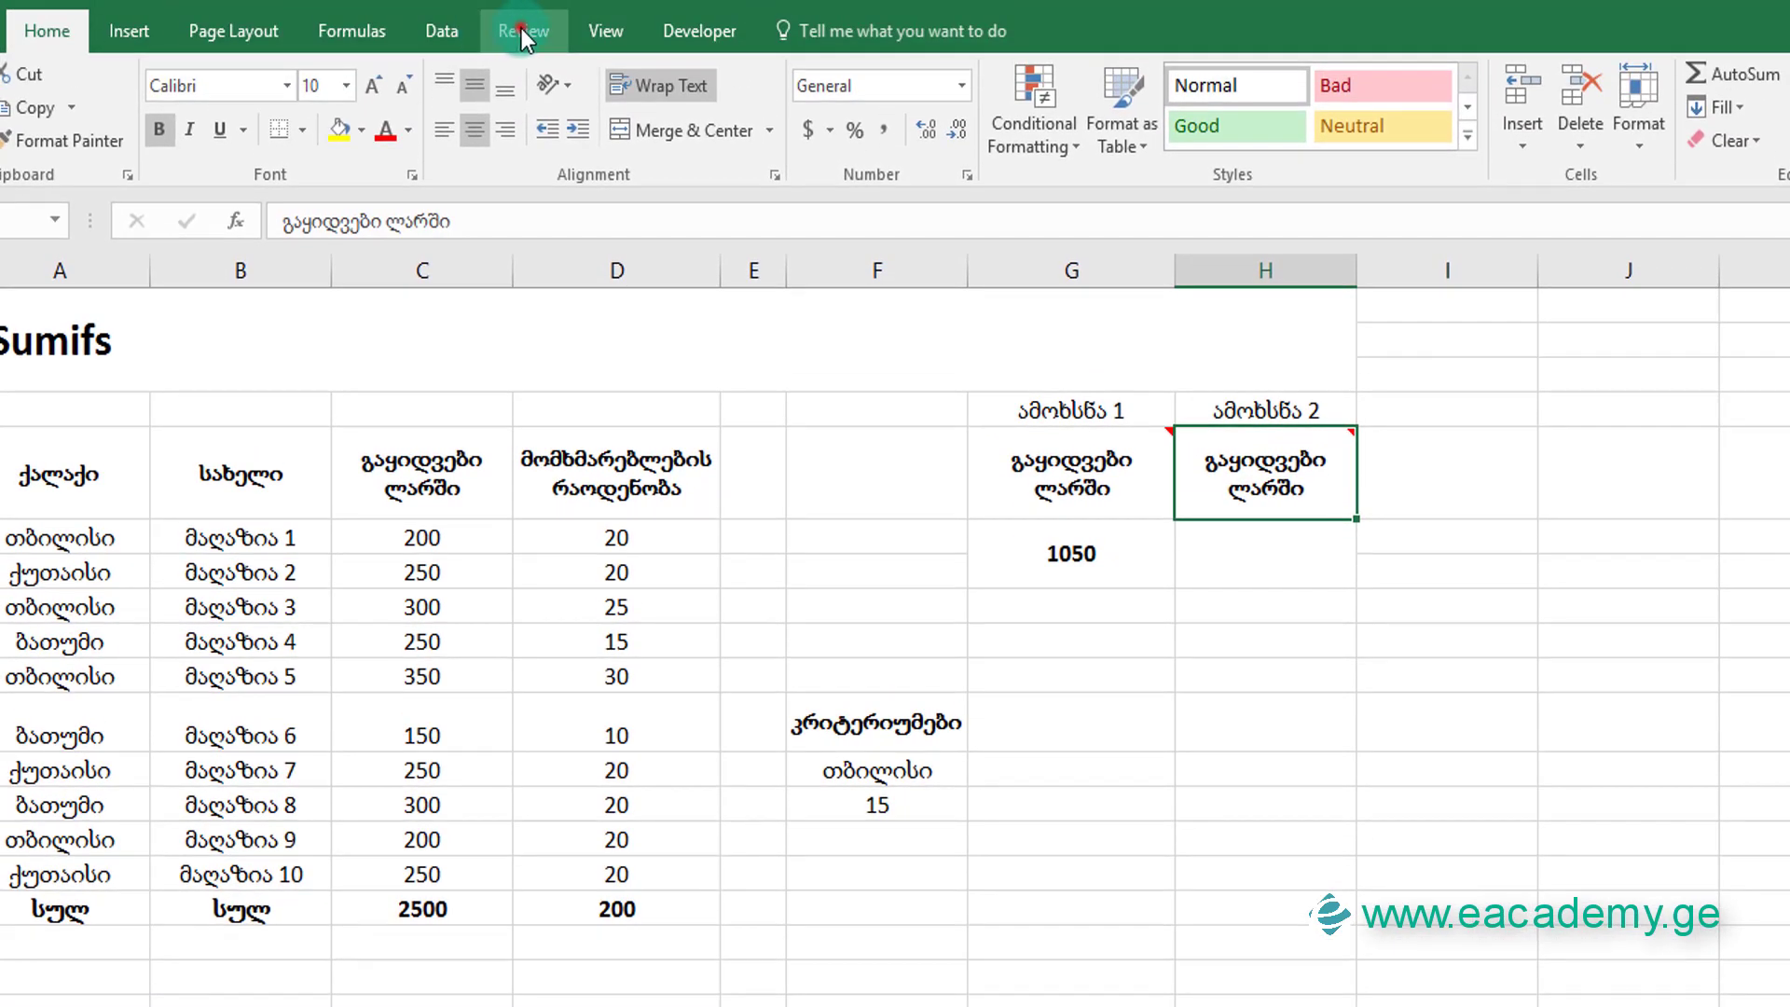
click(522, 30)
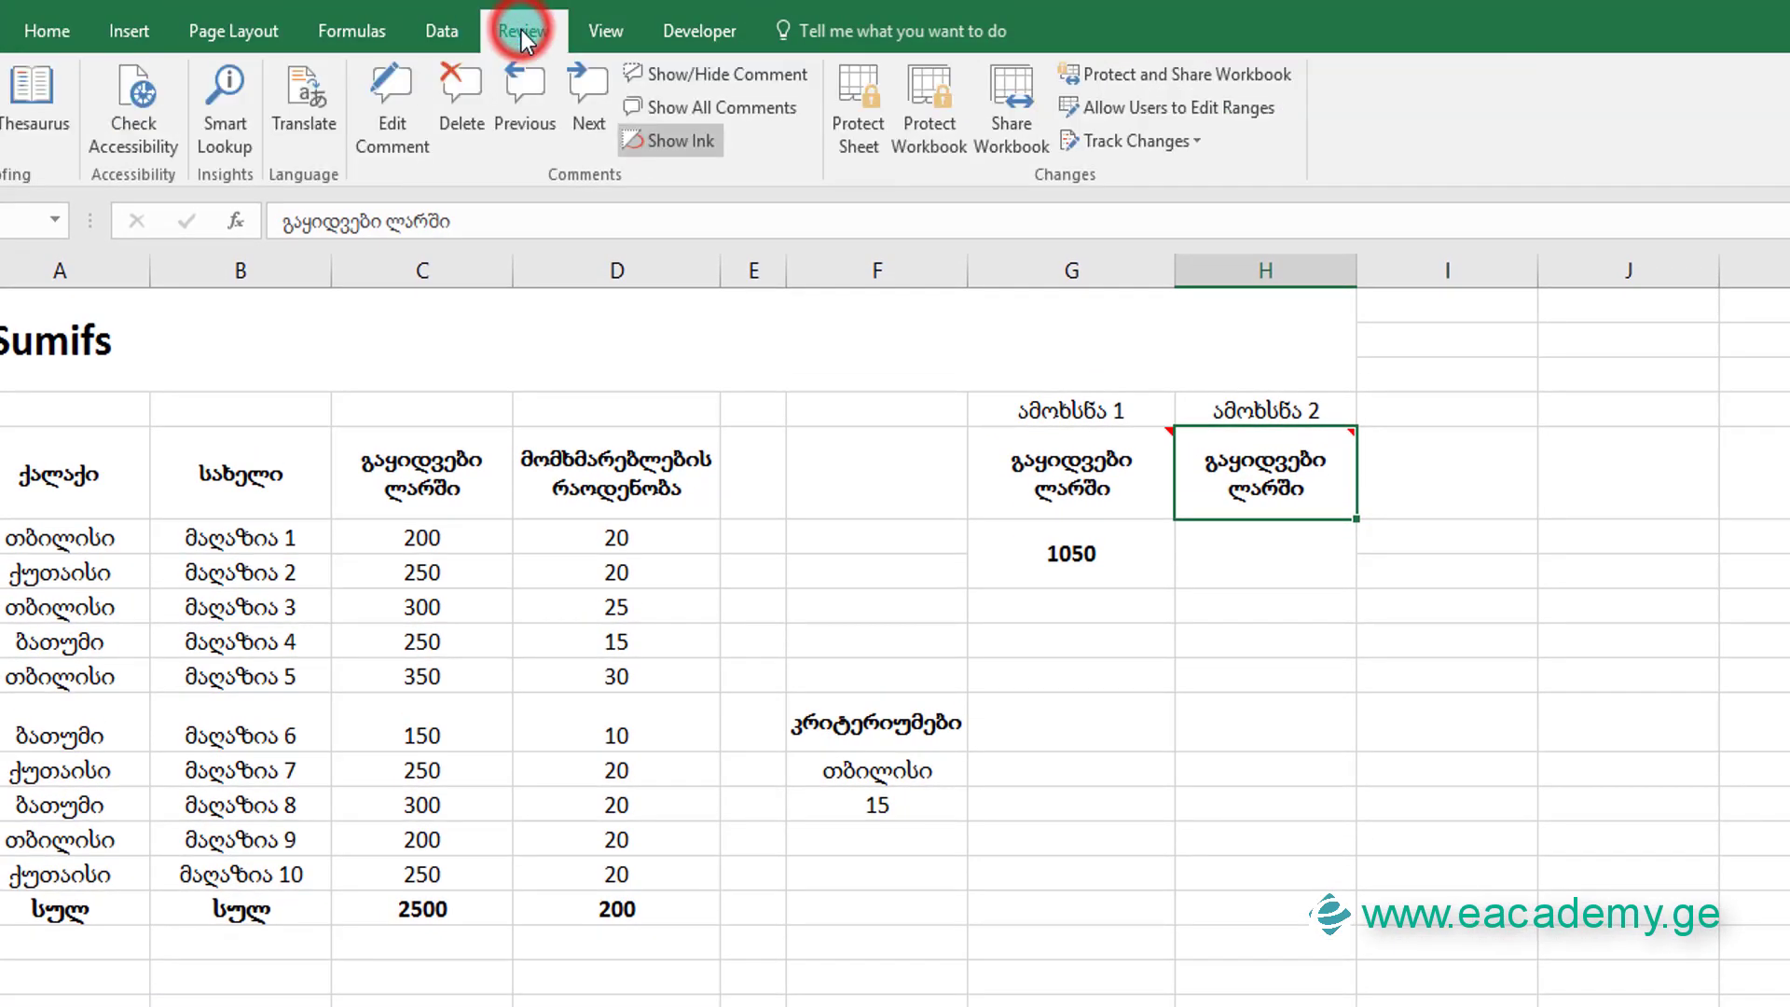
click(668, 101)
click(668, 98)
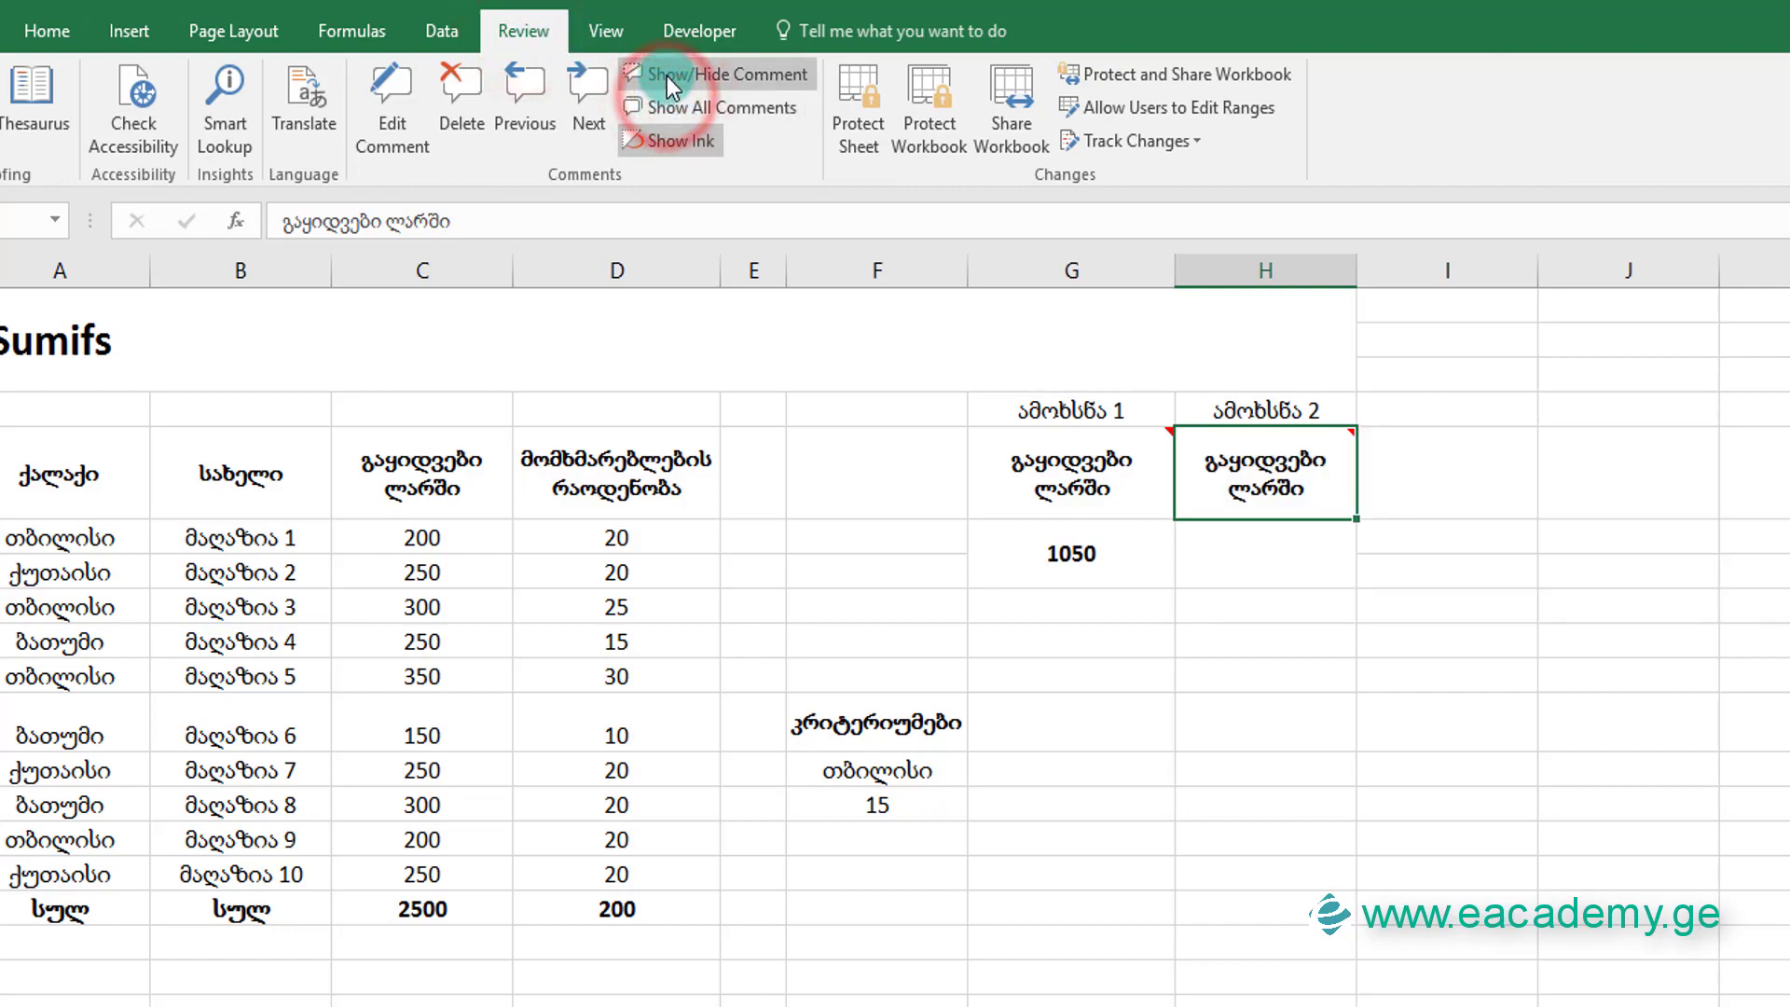
click(667, 76)
click(1214, 565)
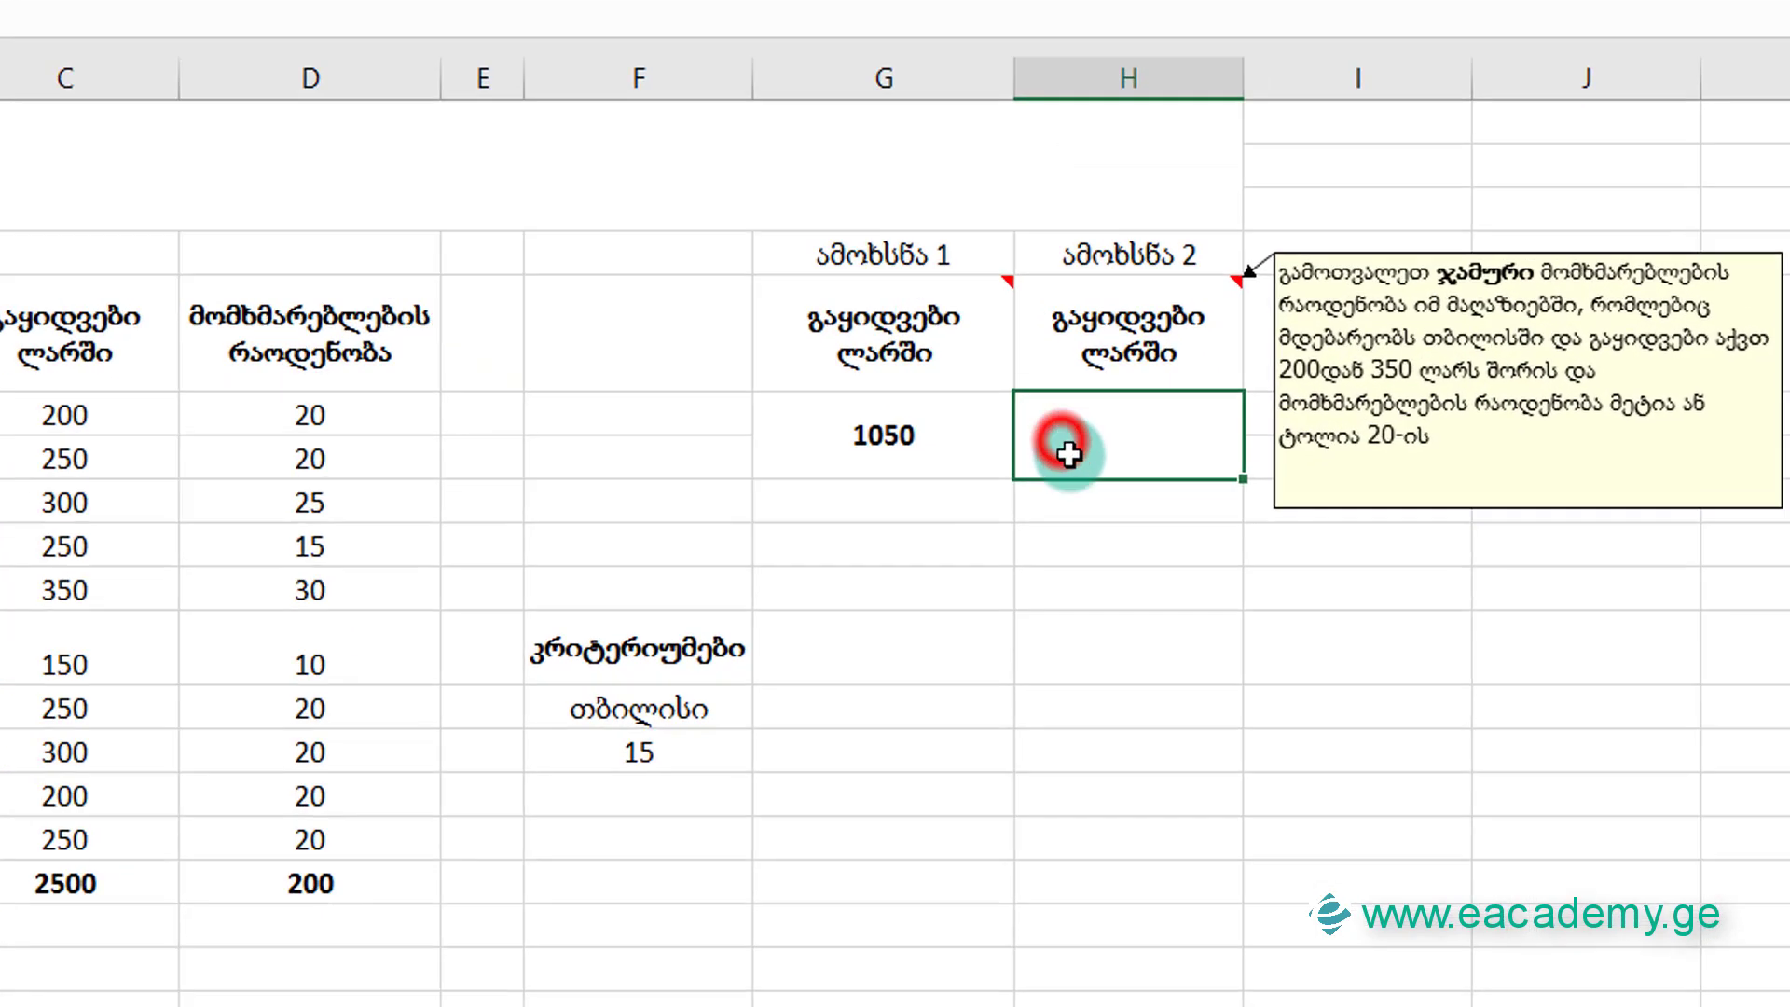
Start a SUMIFS in H6 with sum range D6:D15 and first criteria range A6:A15
text(=)
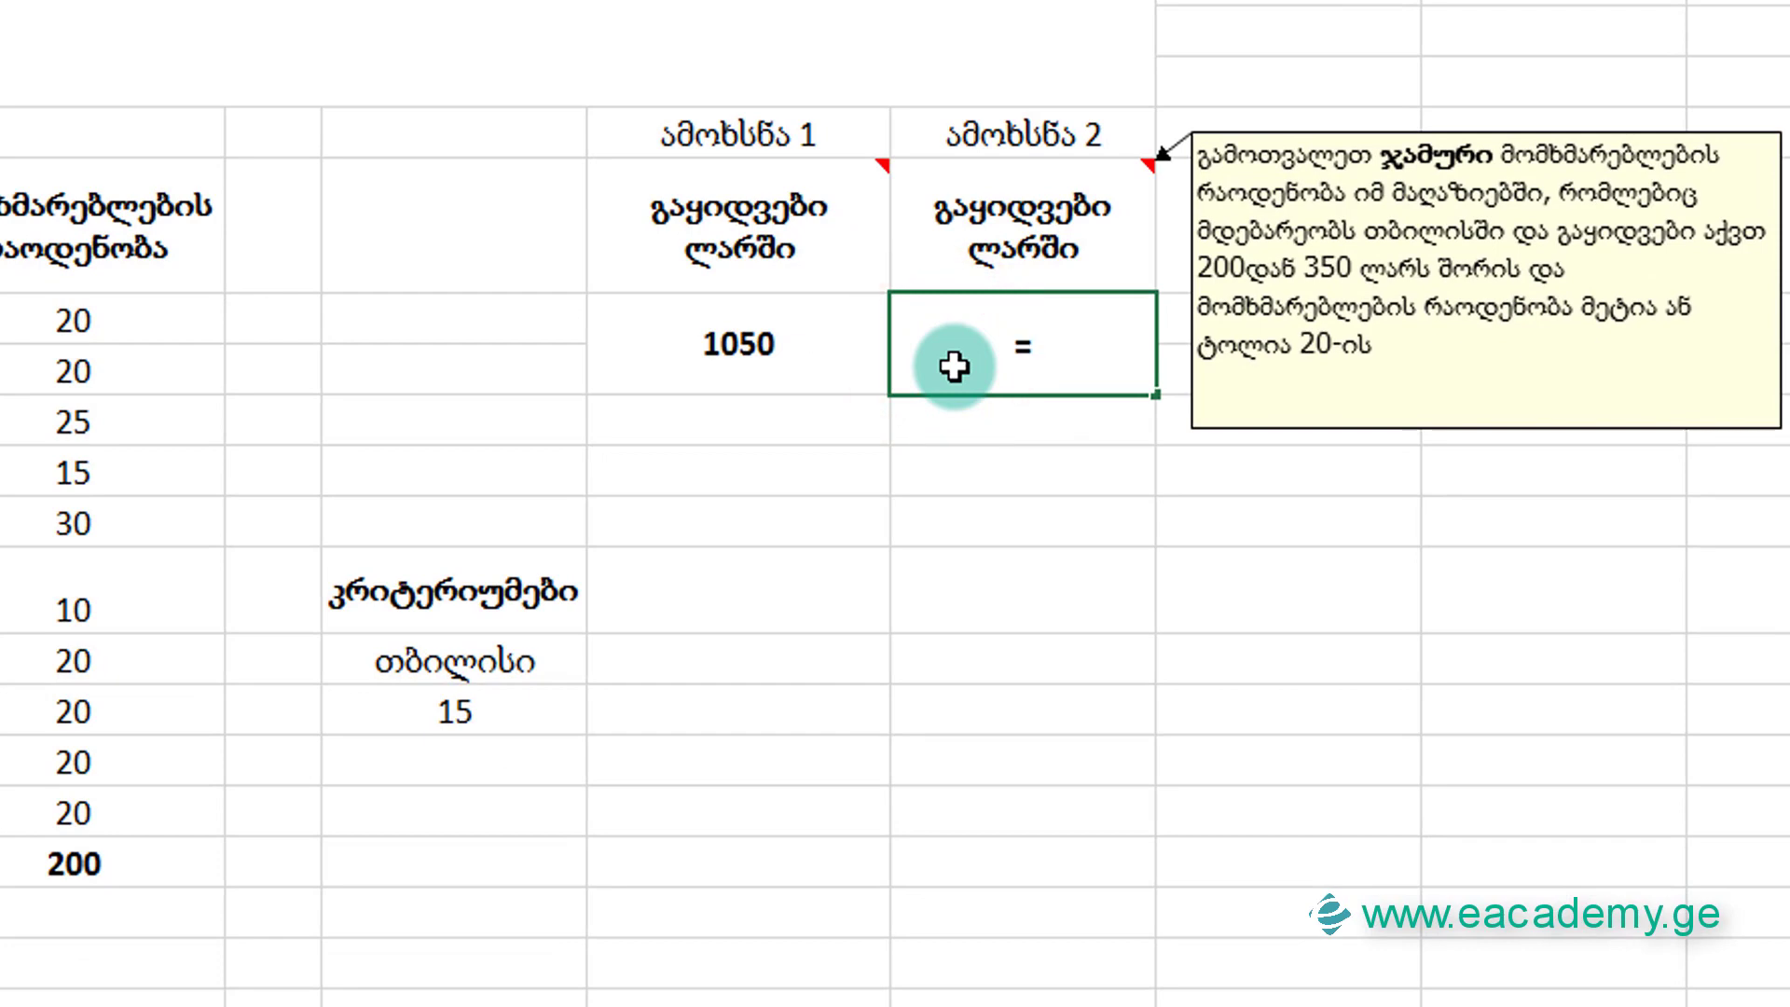
text(su)
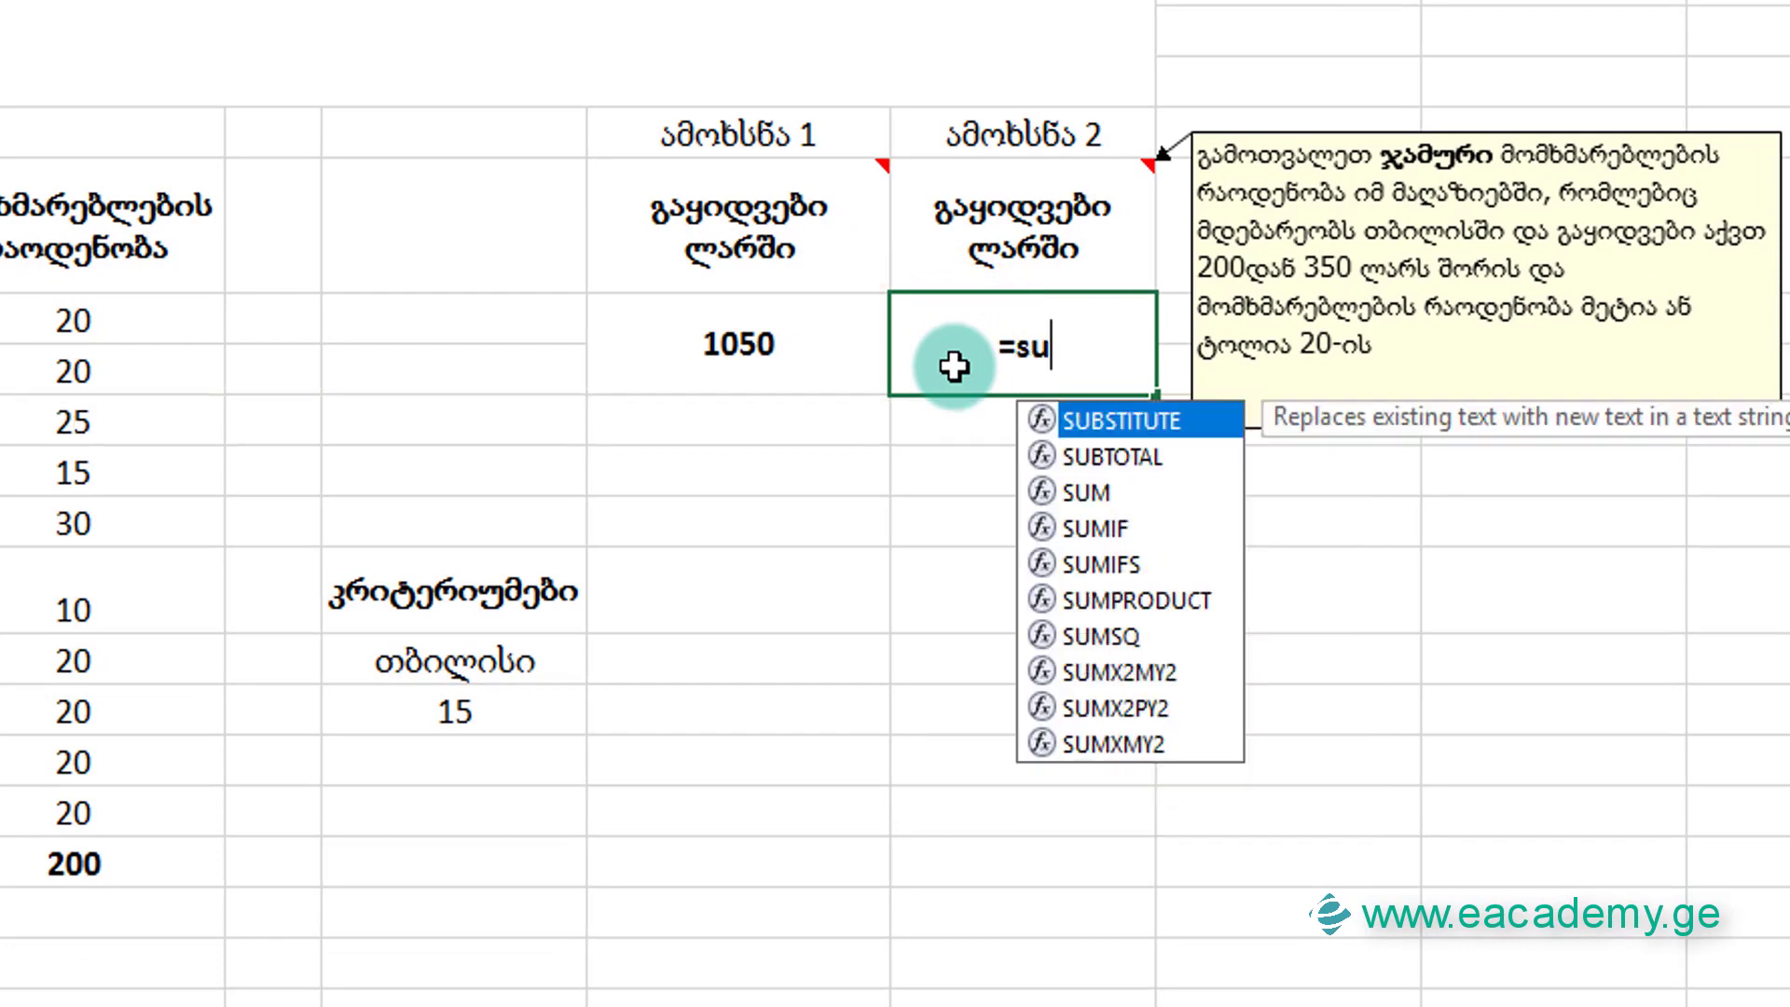
text(mifs)
key(Tab)
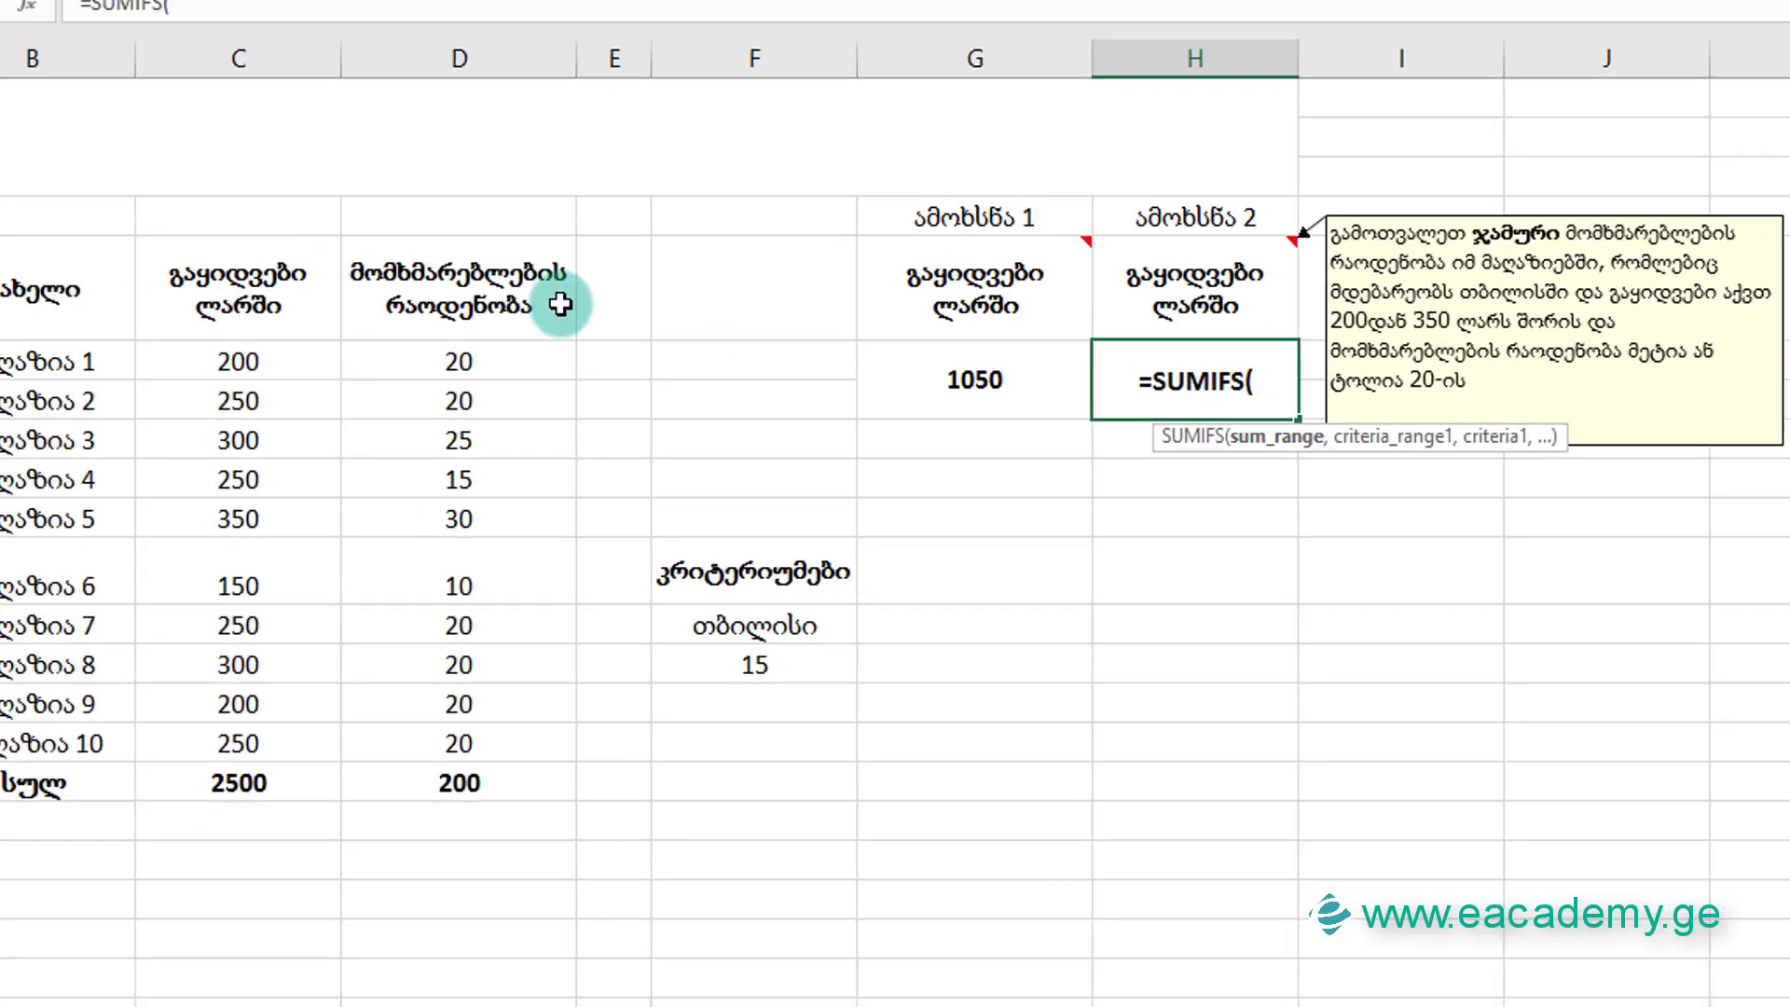
click(172, 43)
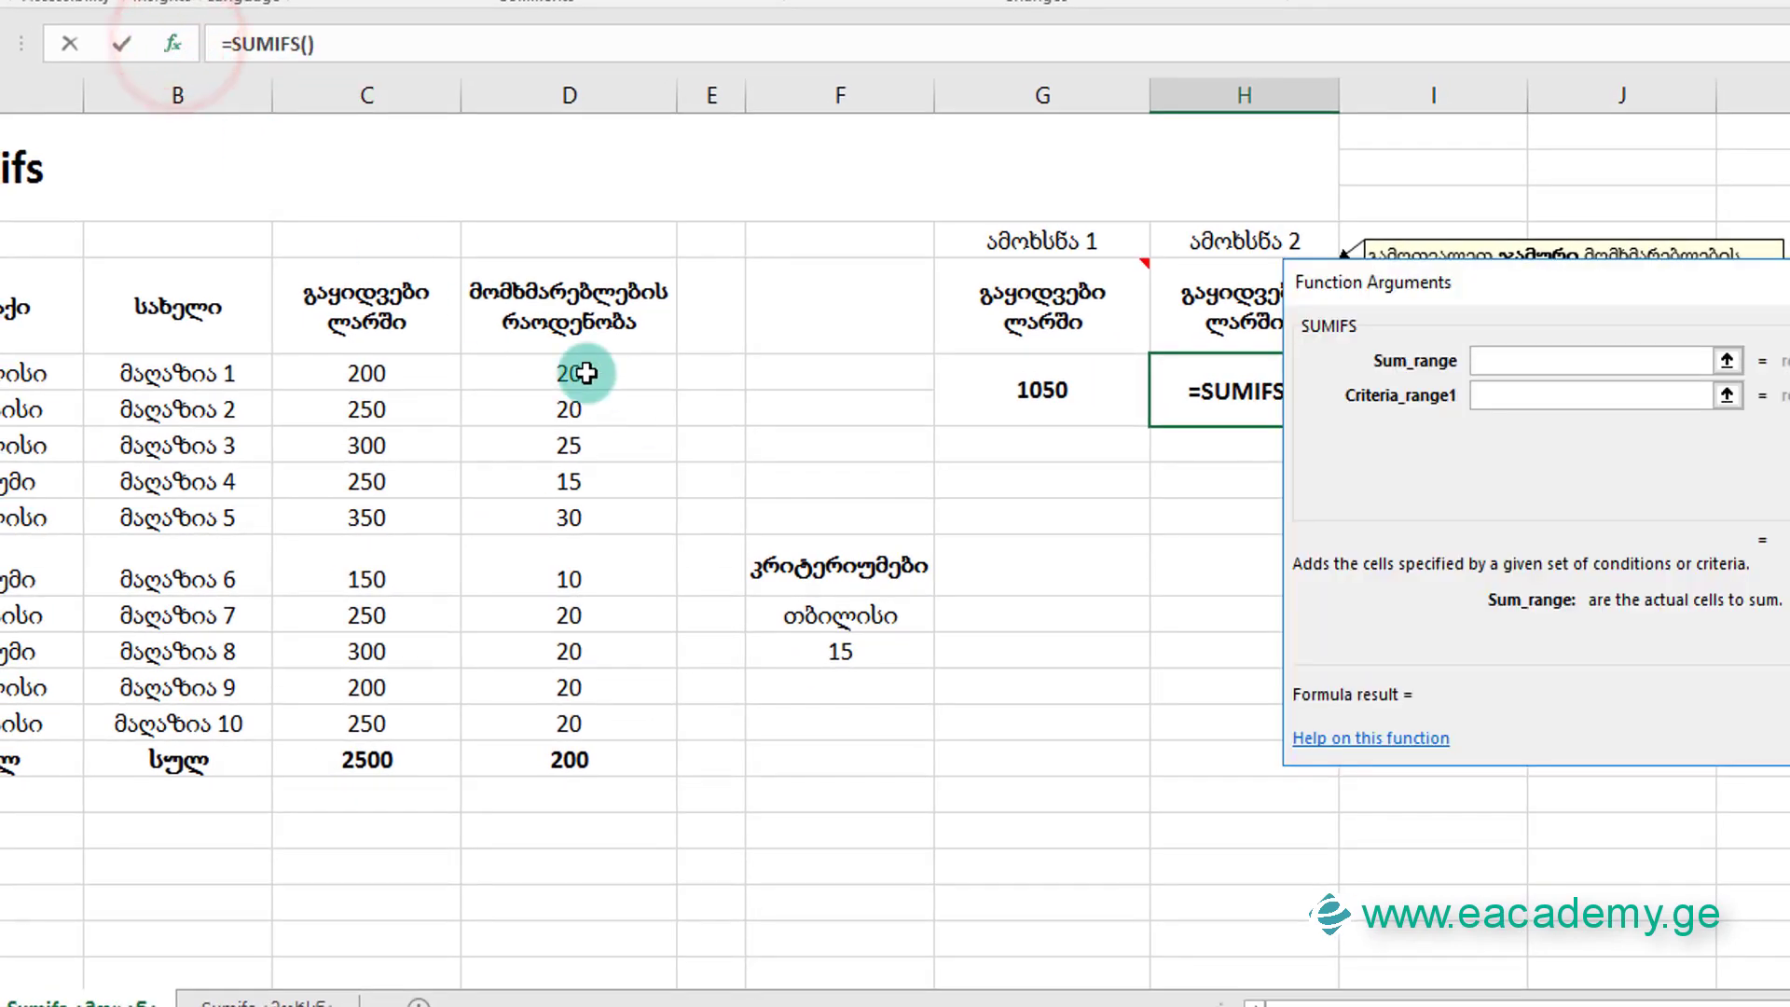
drag(578, 373, 585, 715)
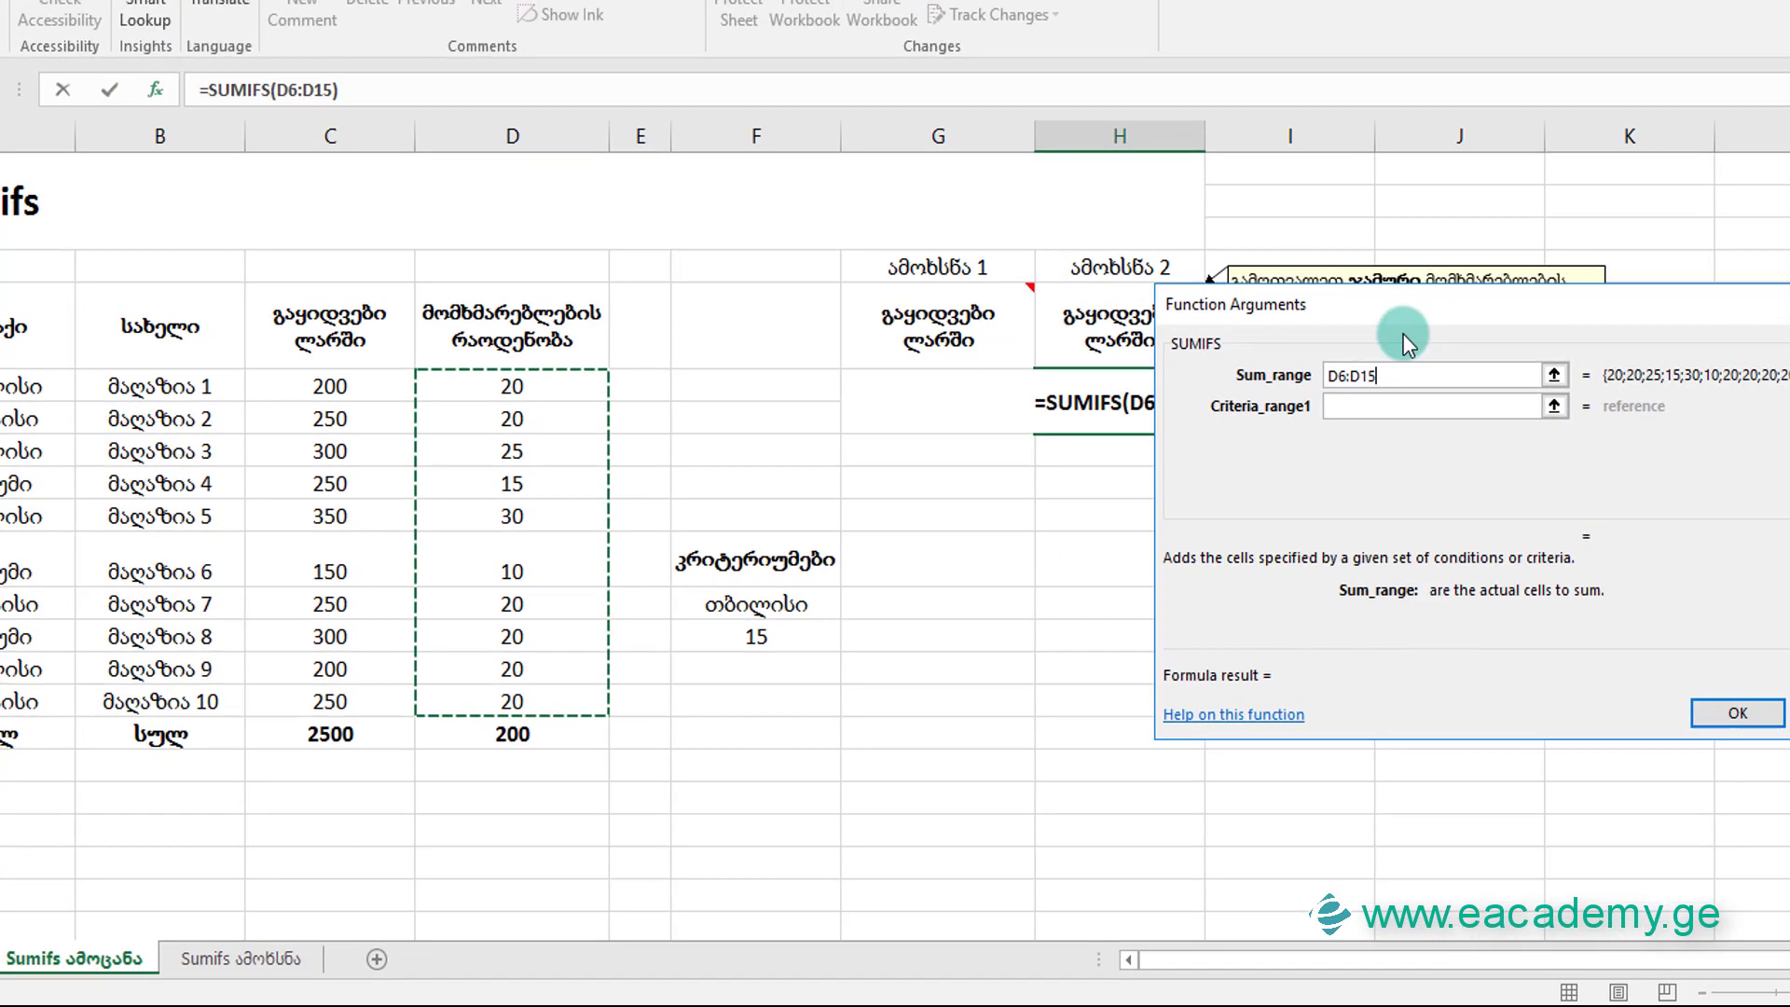
drag(1402, 334, 1074, 573)
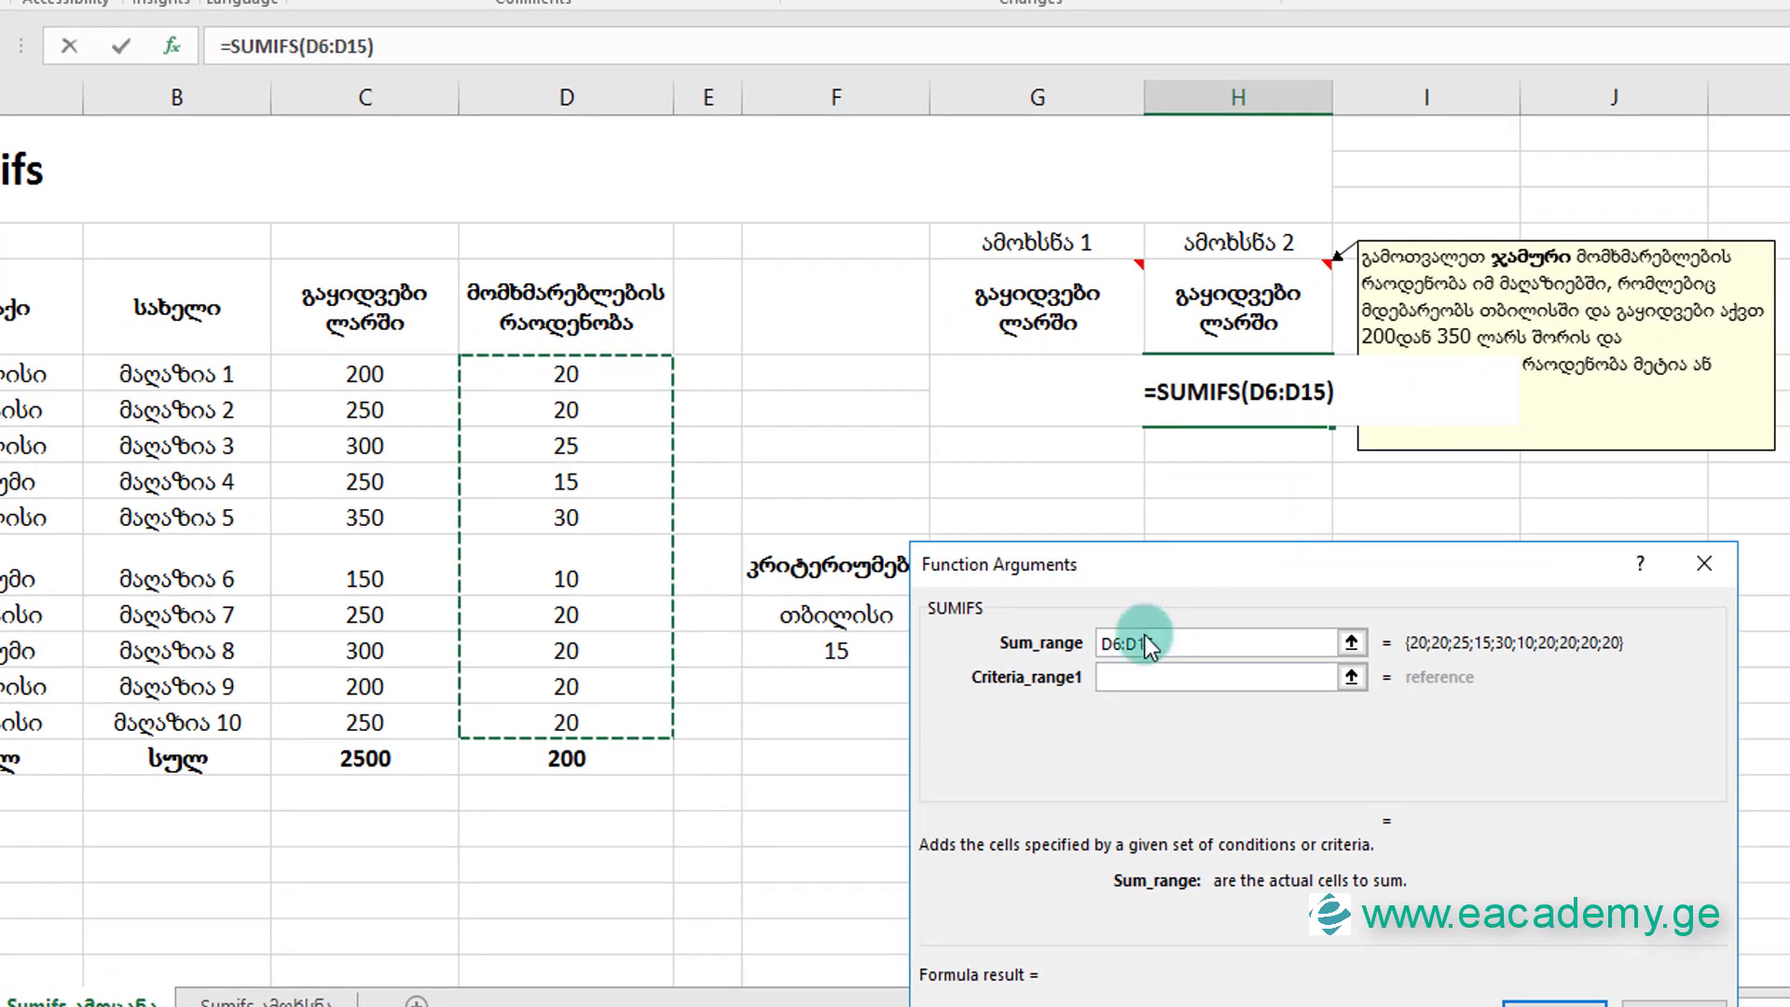
click(1120, 673)
click(33, 375)
drag(33, 374, 33, 722)
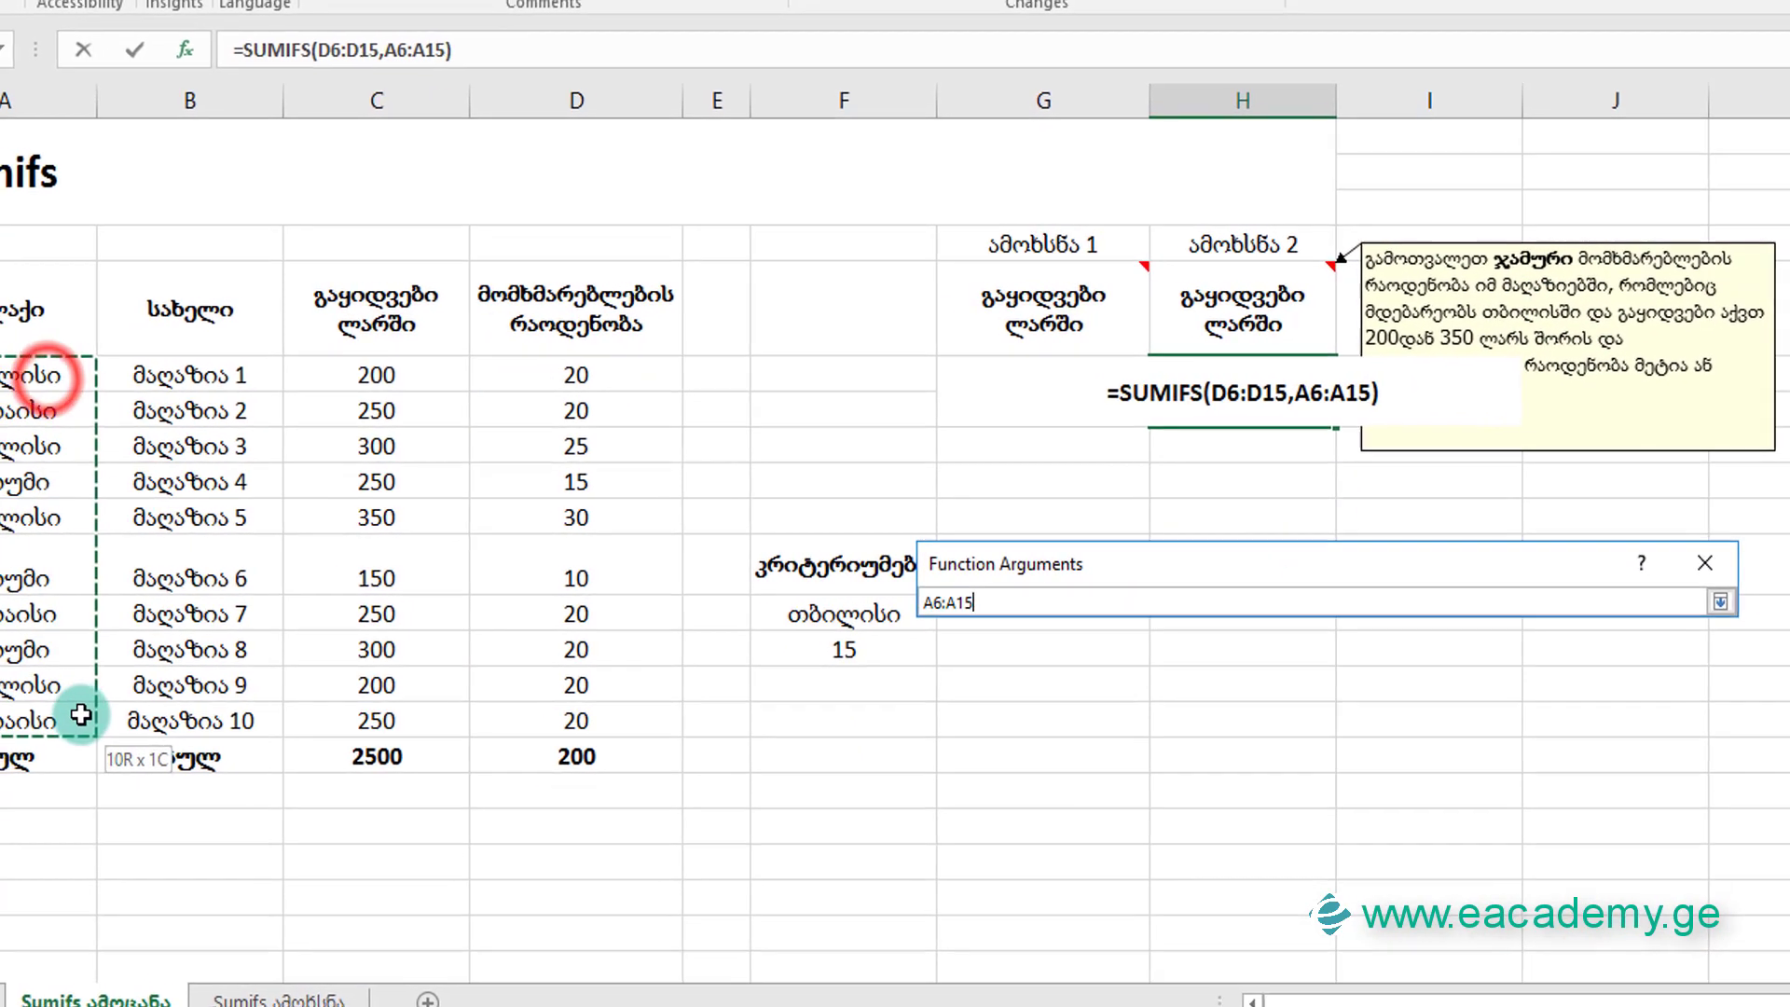
click(1111, 712)
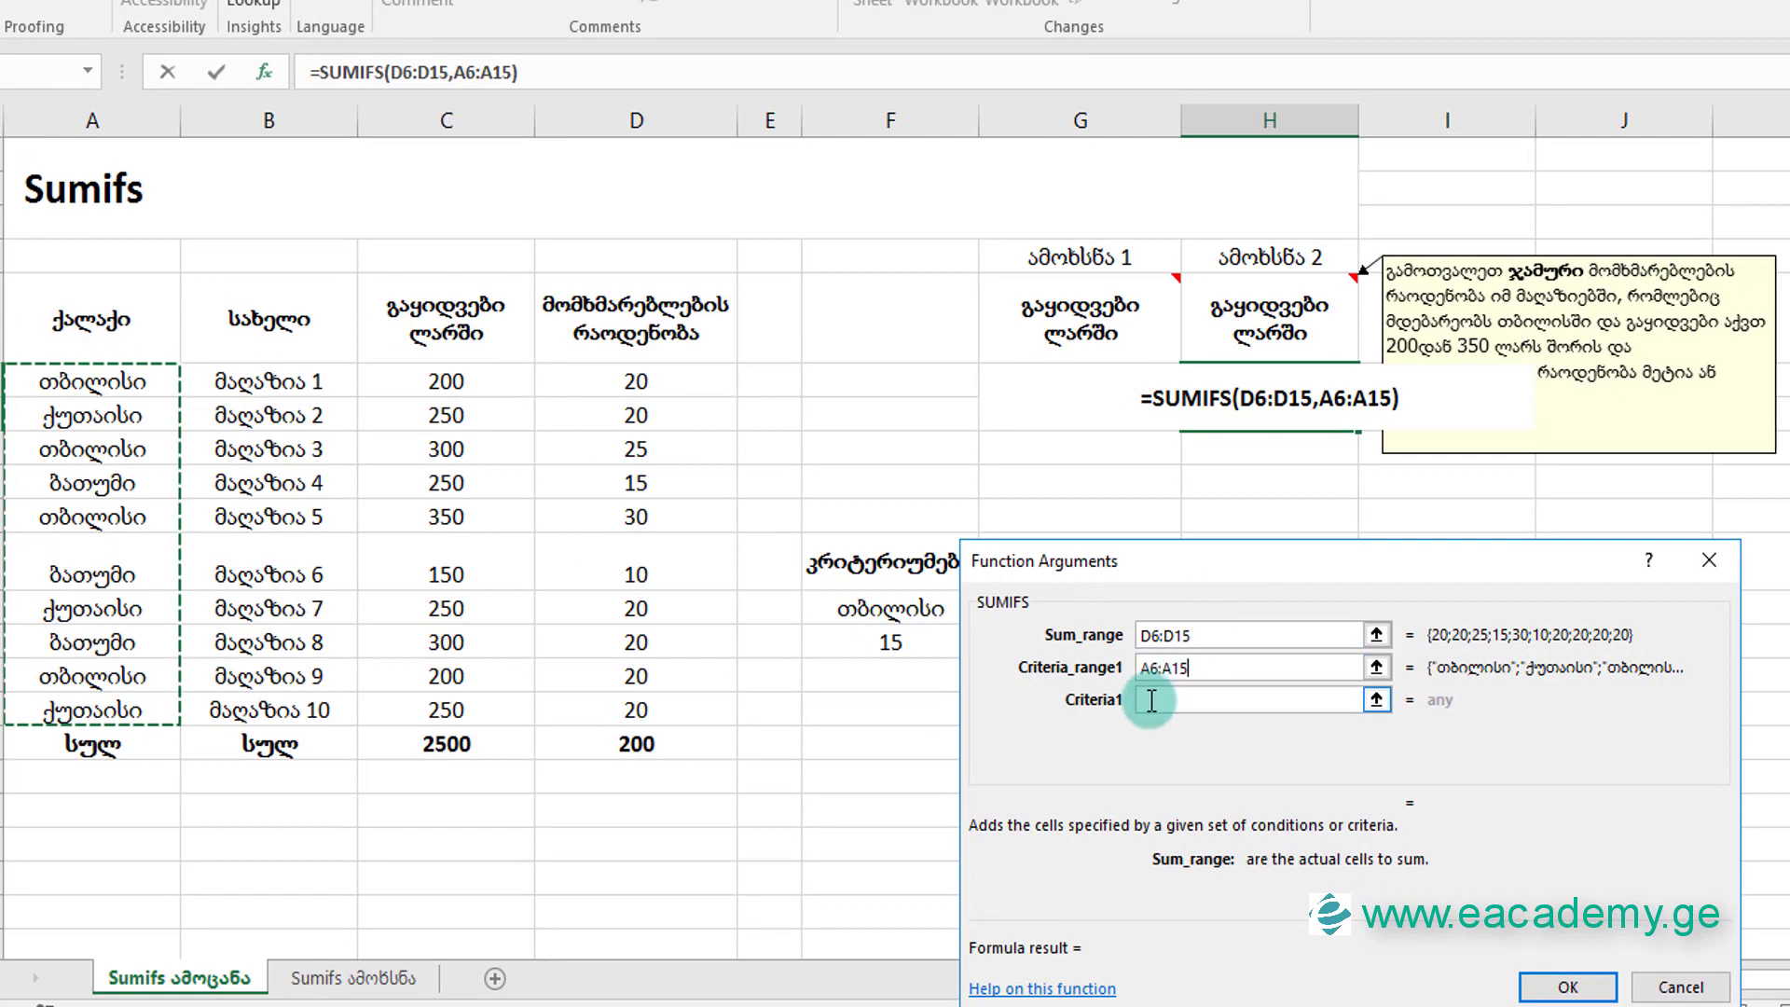
Set Criteria1 to F12, Criteria_range2 to C6:C15 and Criteria2 to >200
click(1150, 700)
click(907, 613)
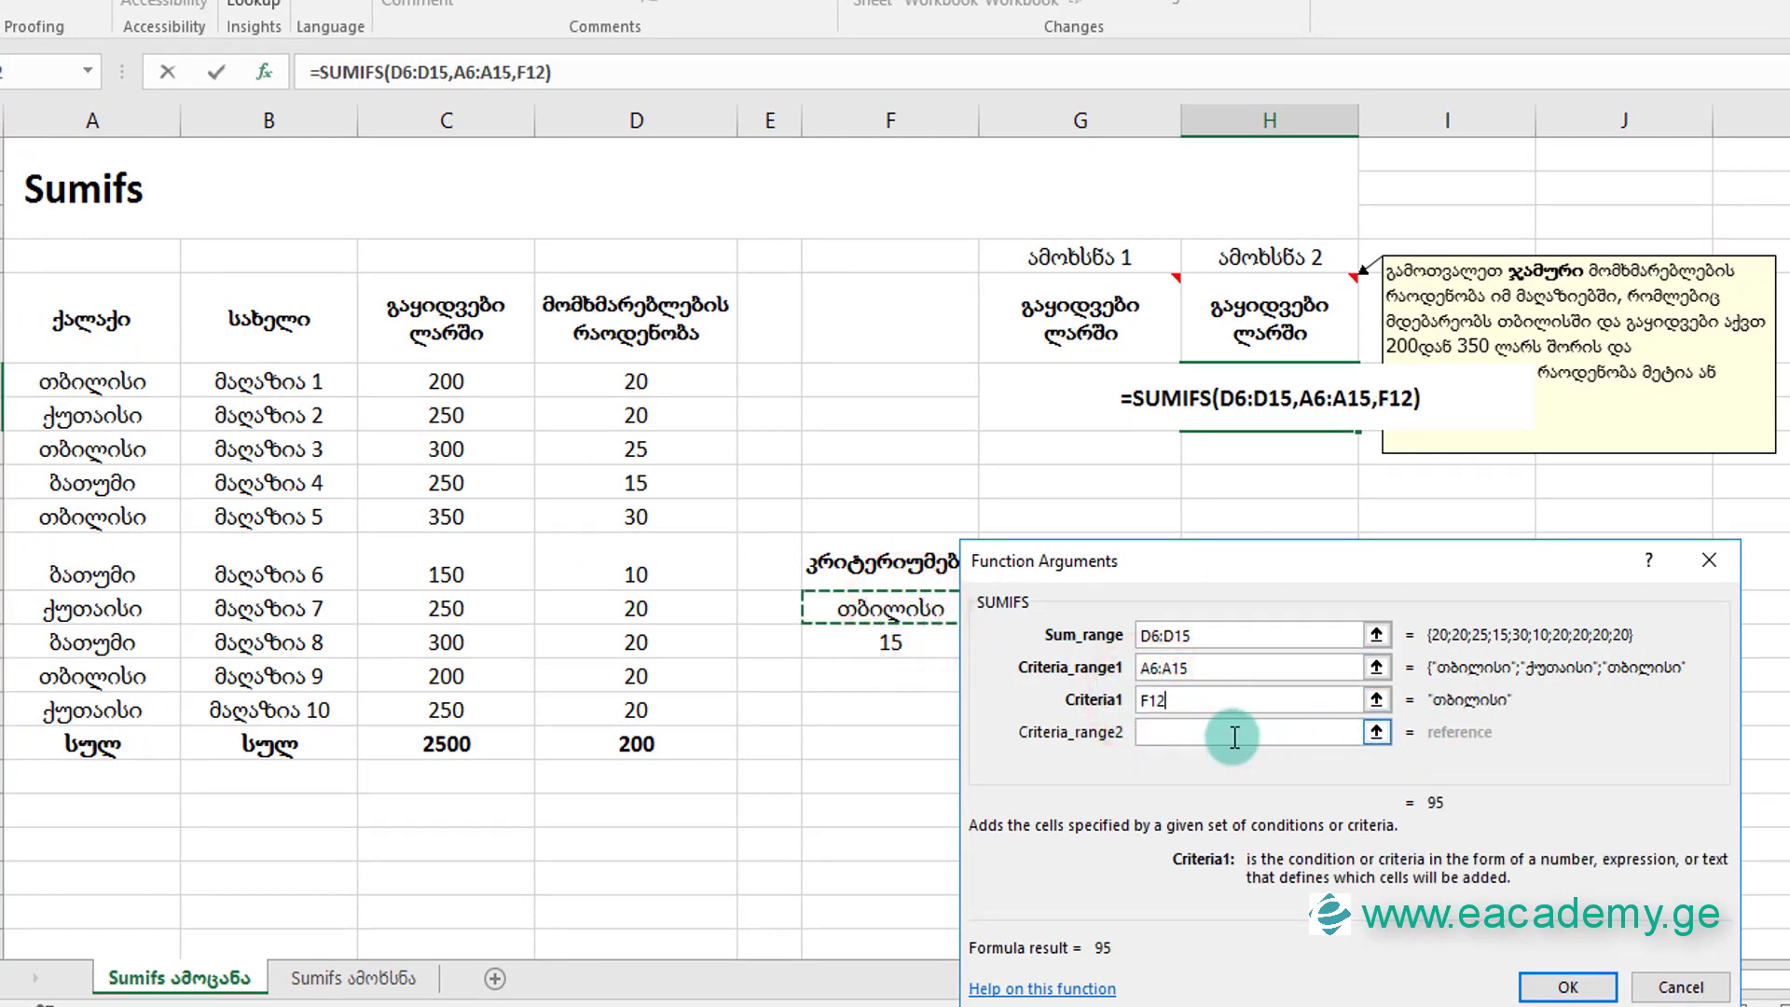
click(1231, 733)
drag(474, 382, 487, 710)
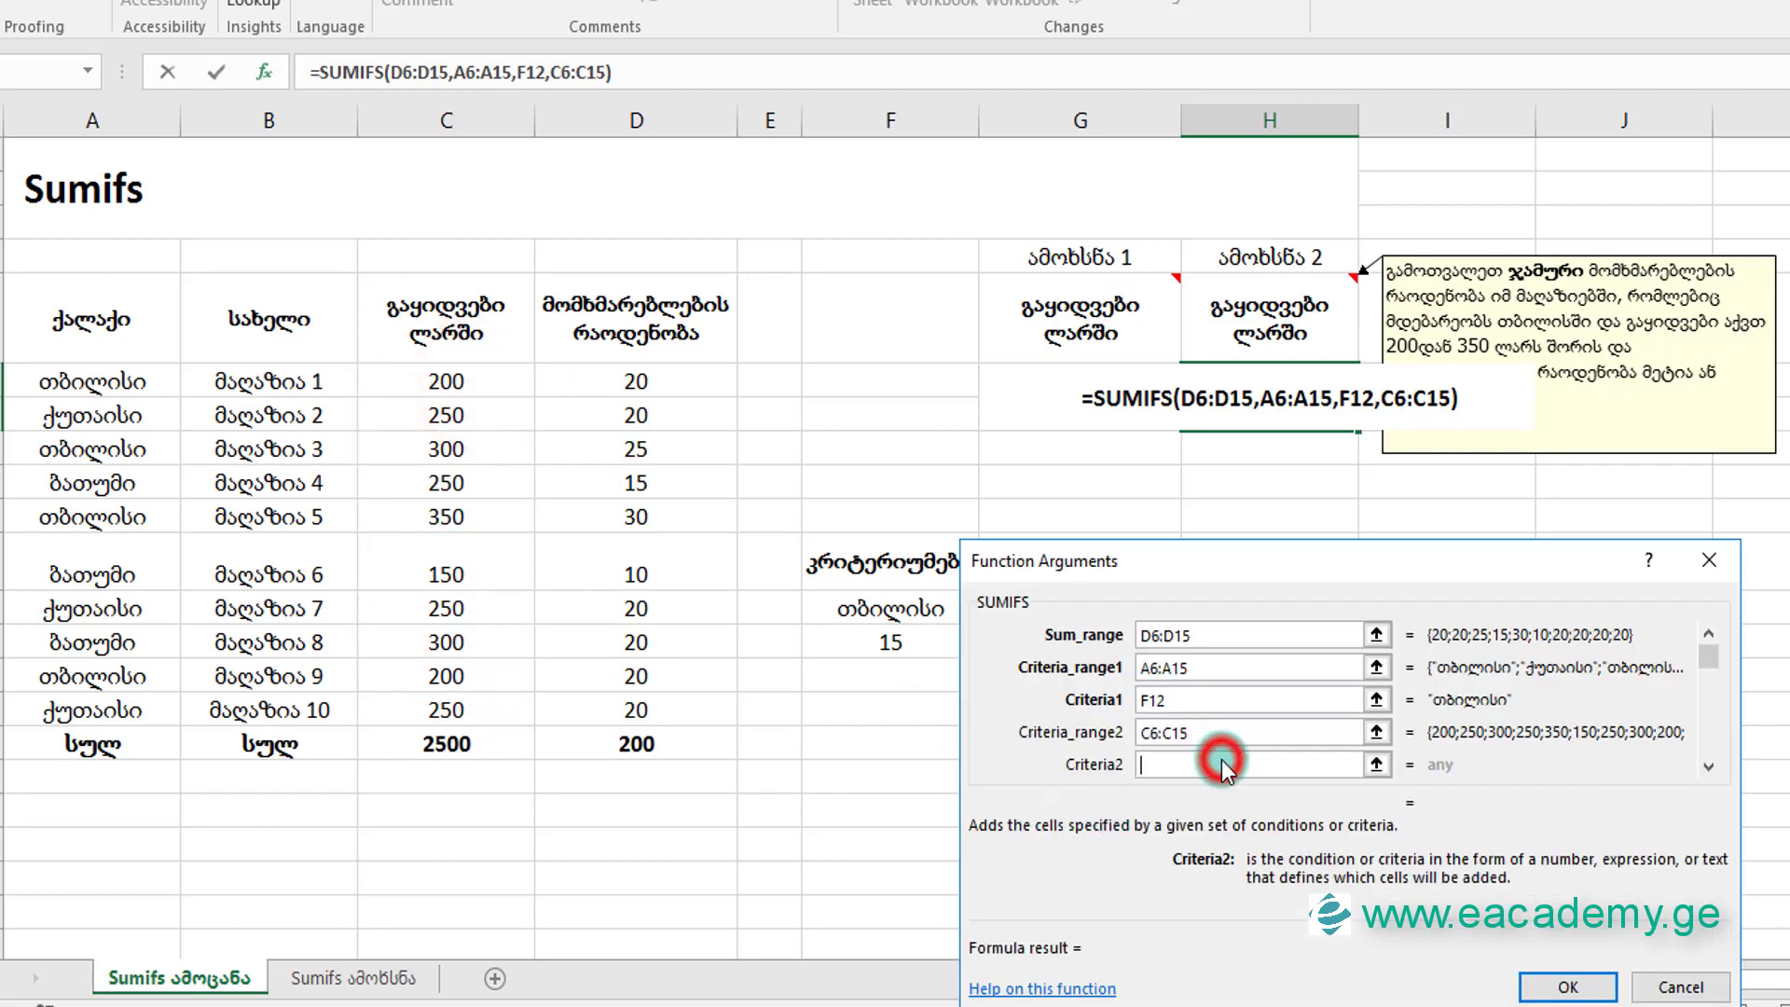
text(>)
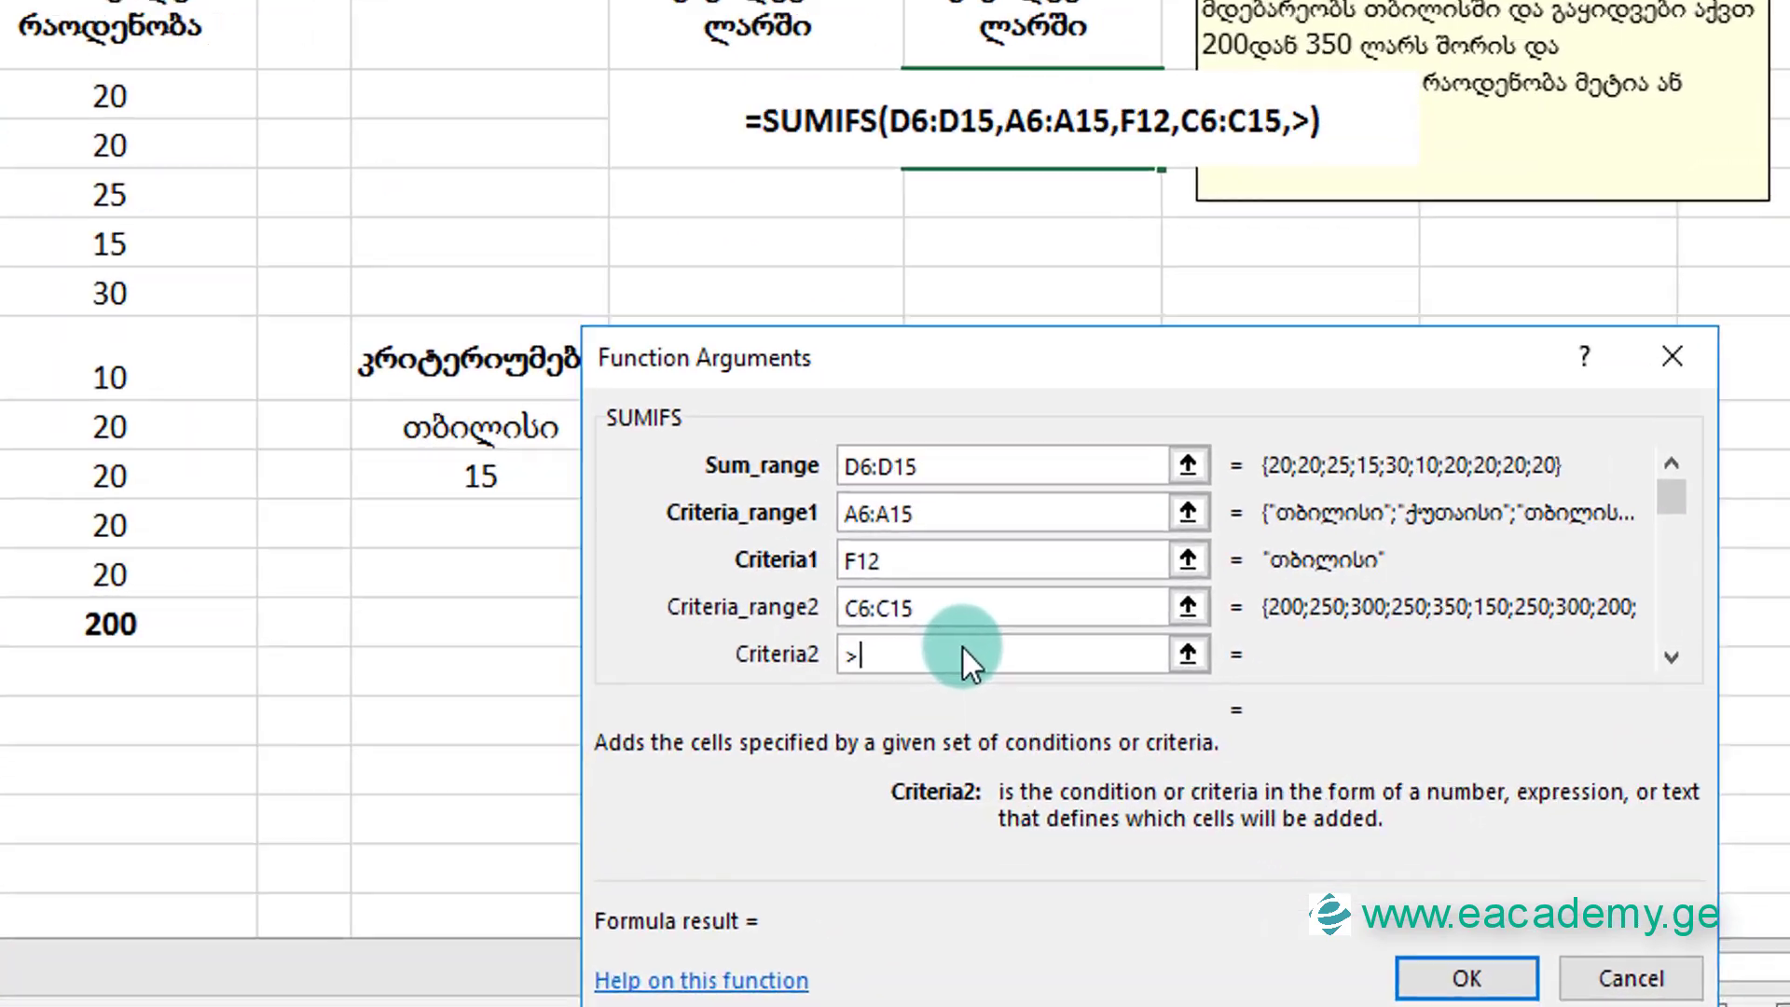
text(200)
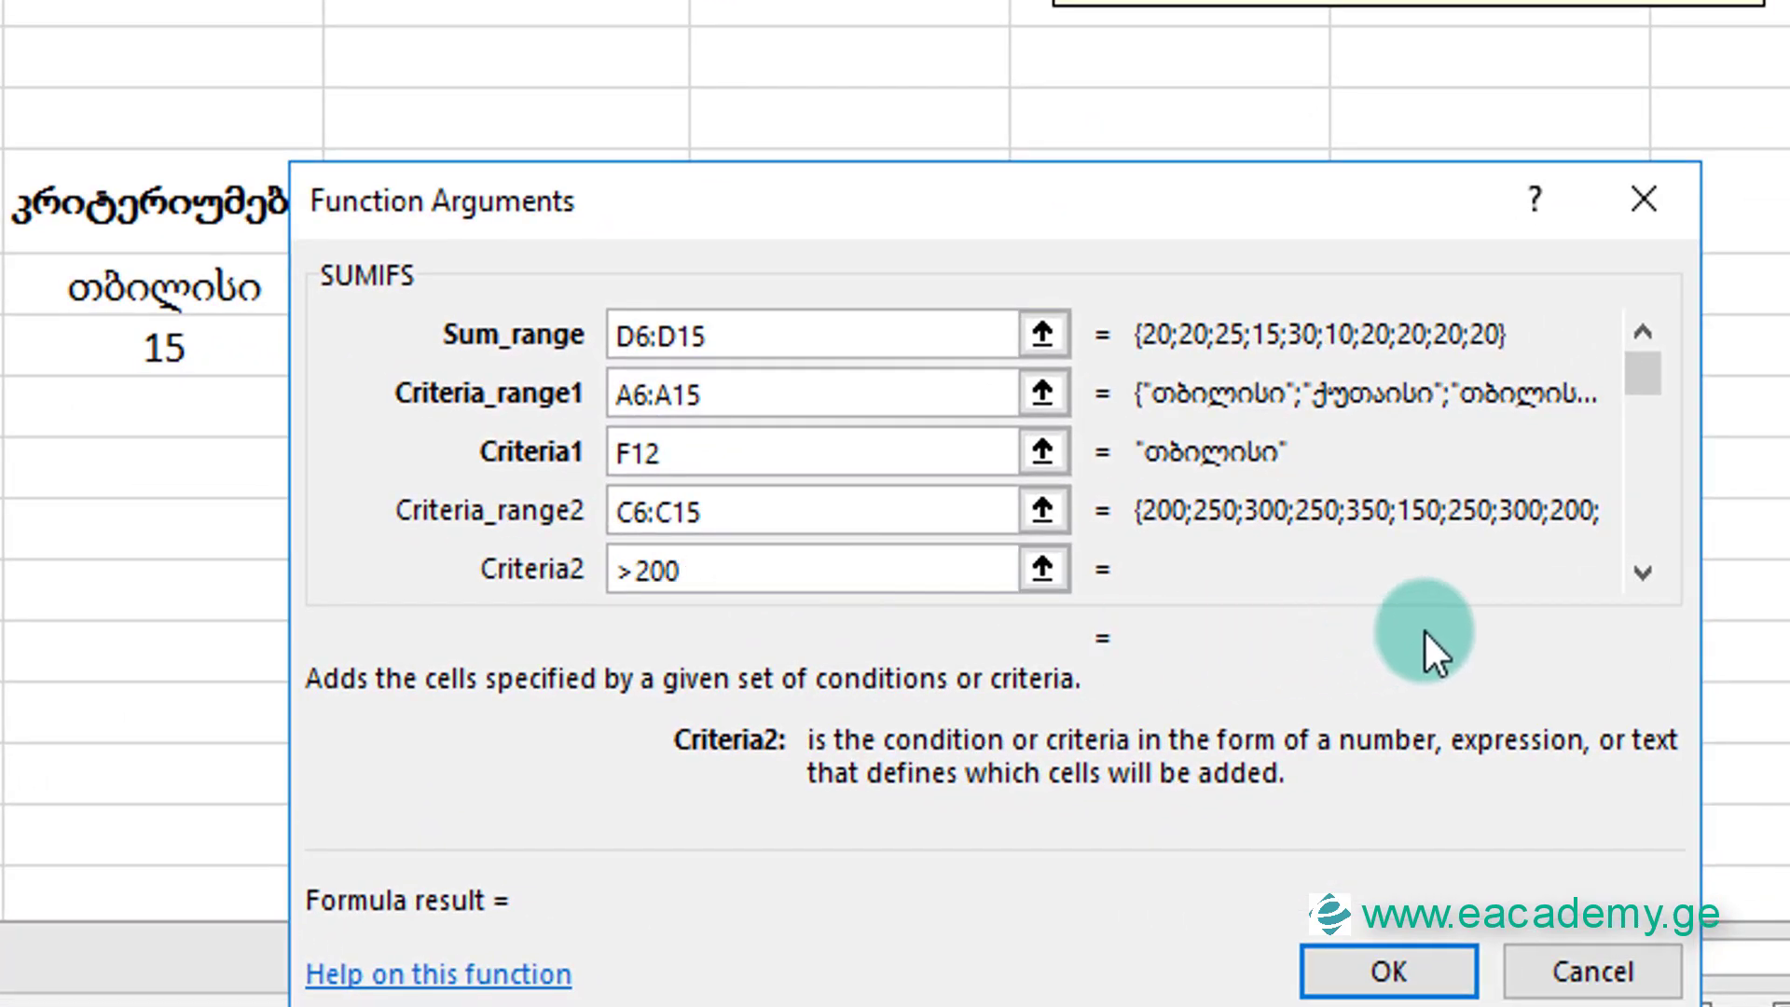
click(1658, 573)
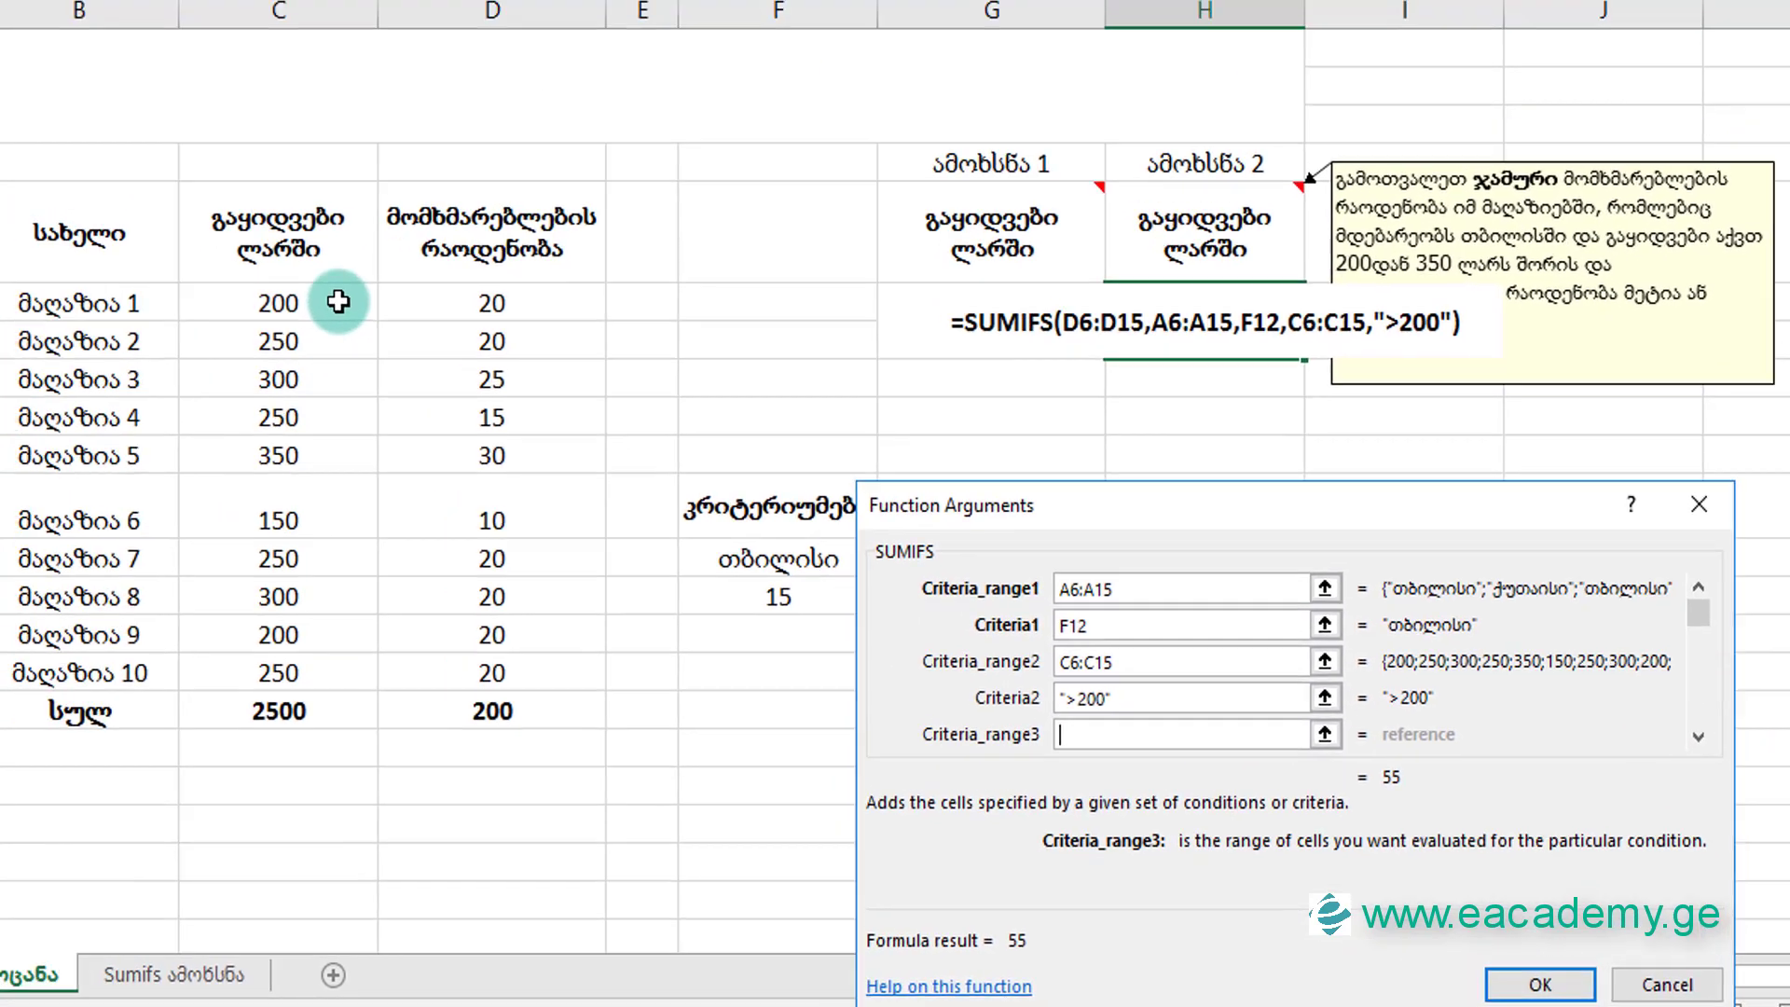
Add conditions C6:C15 "<350" and D6:D15 ">=20", then confirm so H6 shows 25
drag(356, 310, 354, 677)
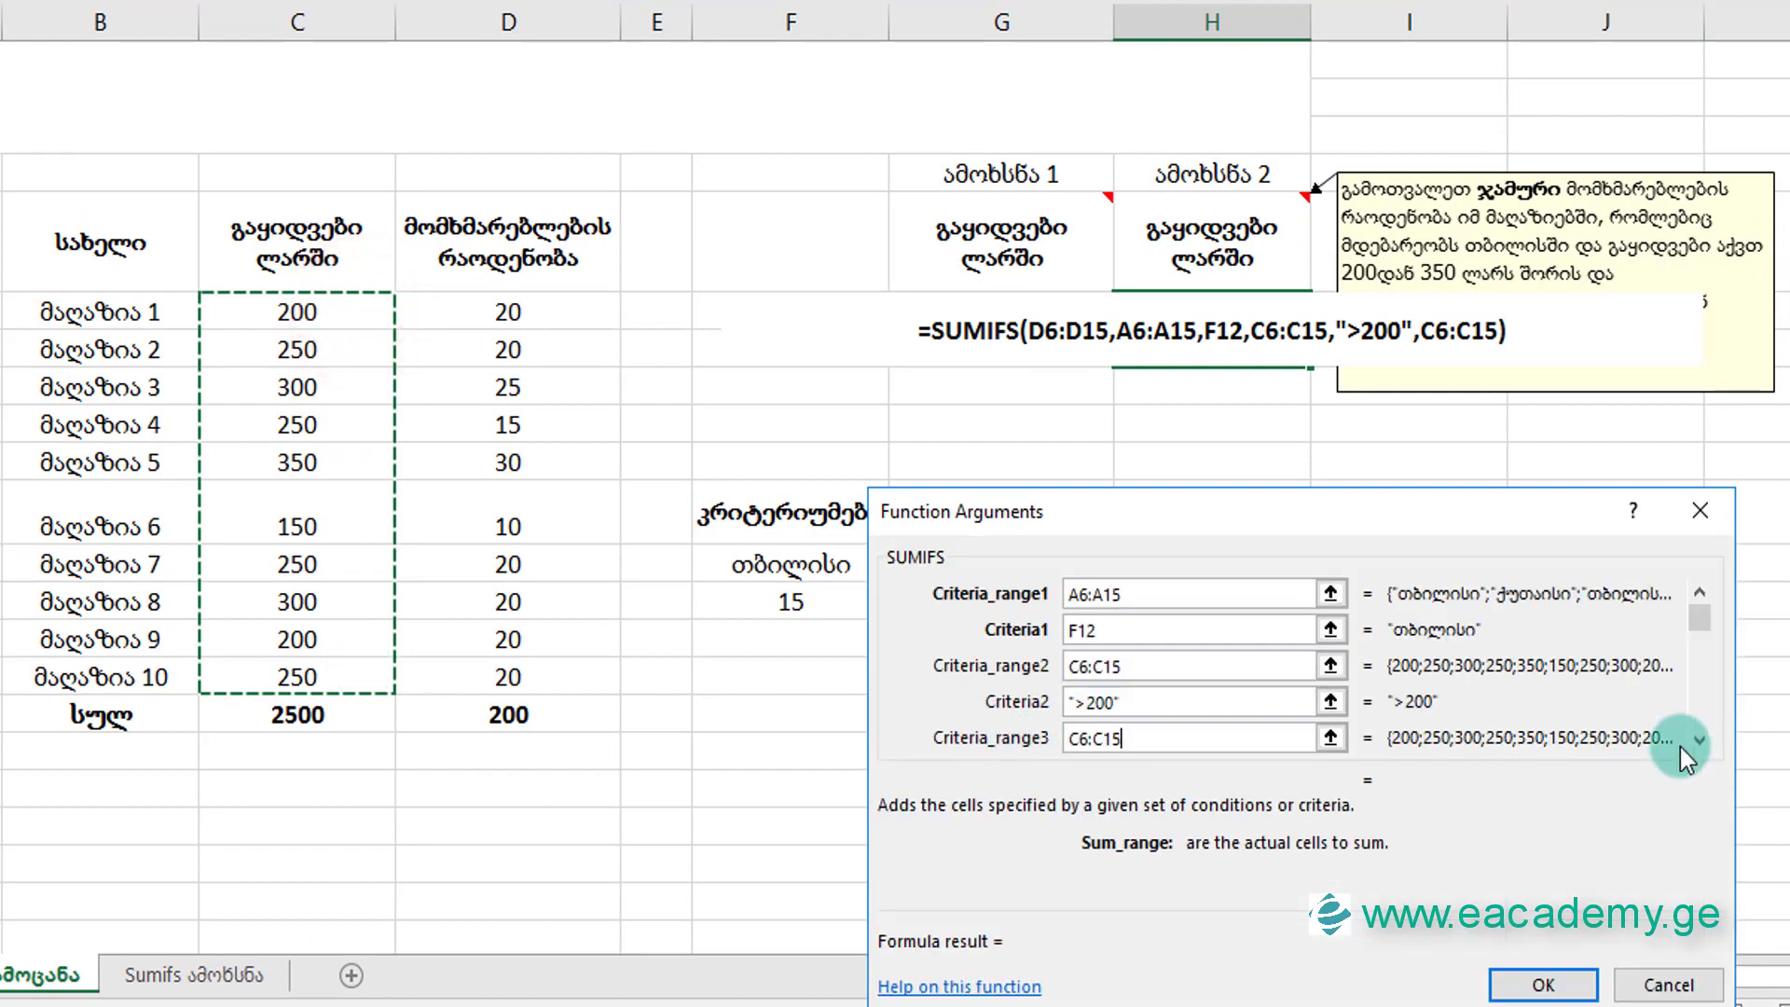
click(1700, 742)
text(<)
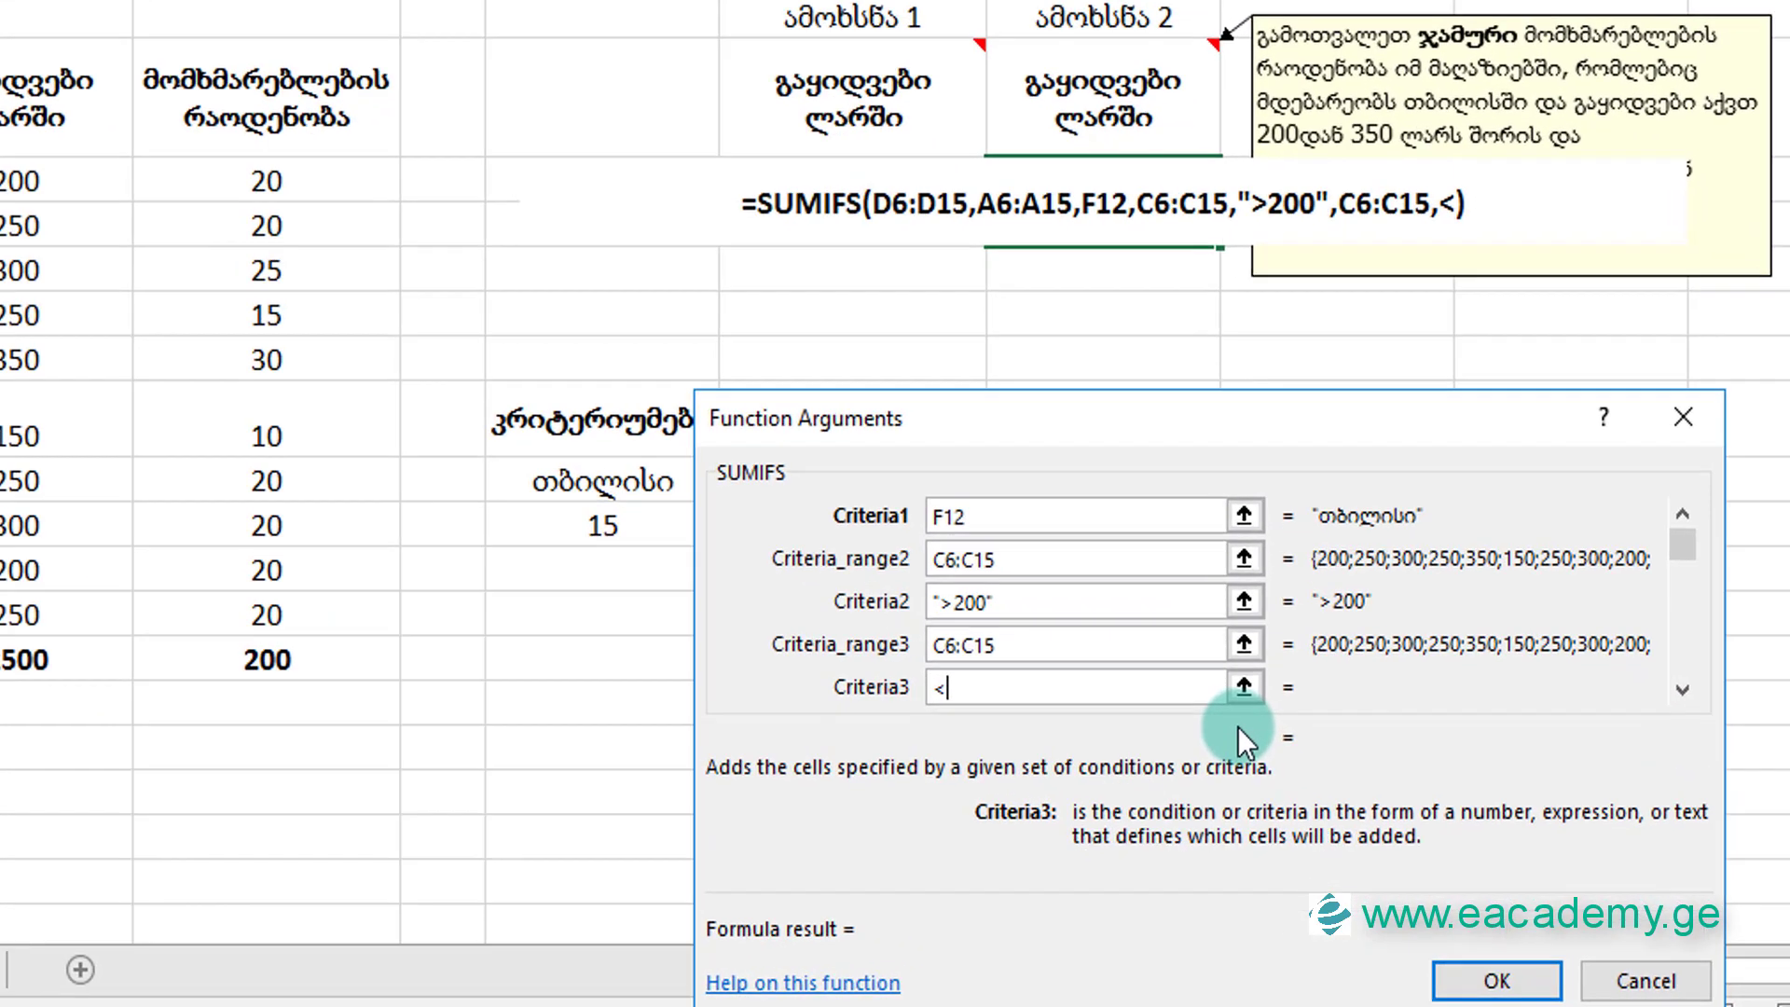
text(350)
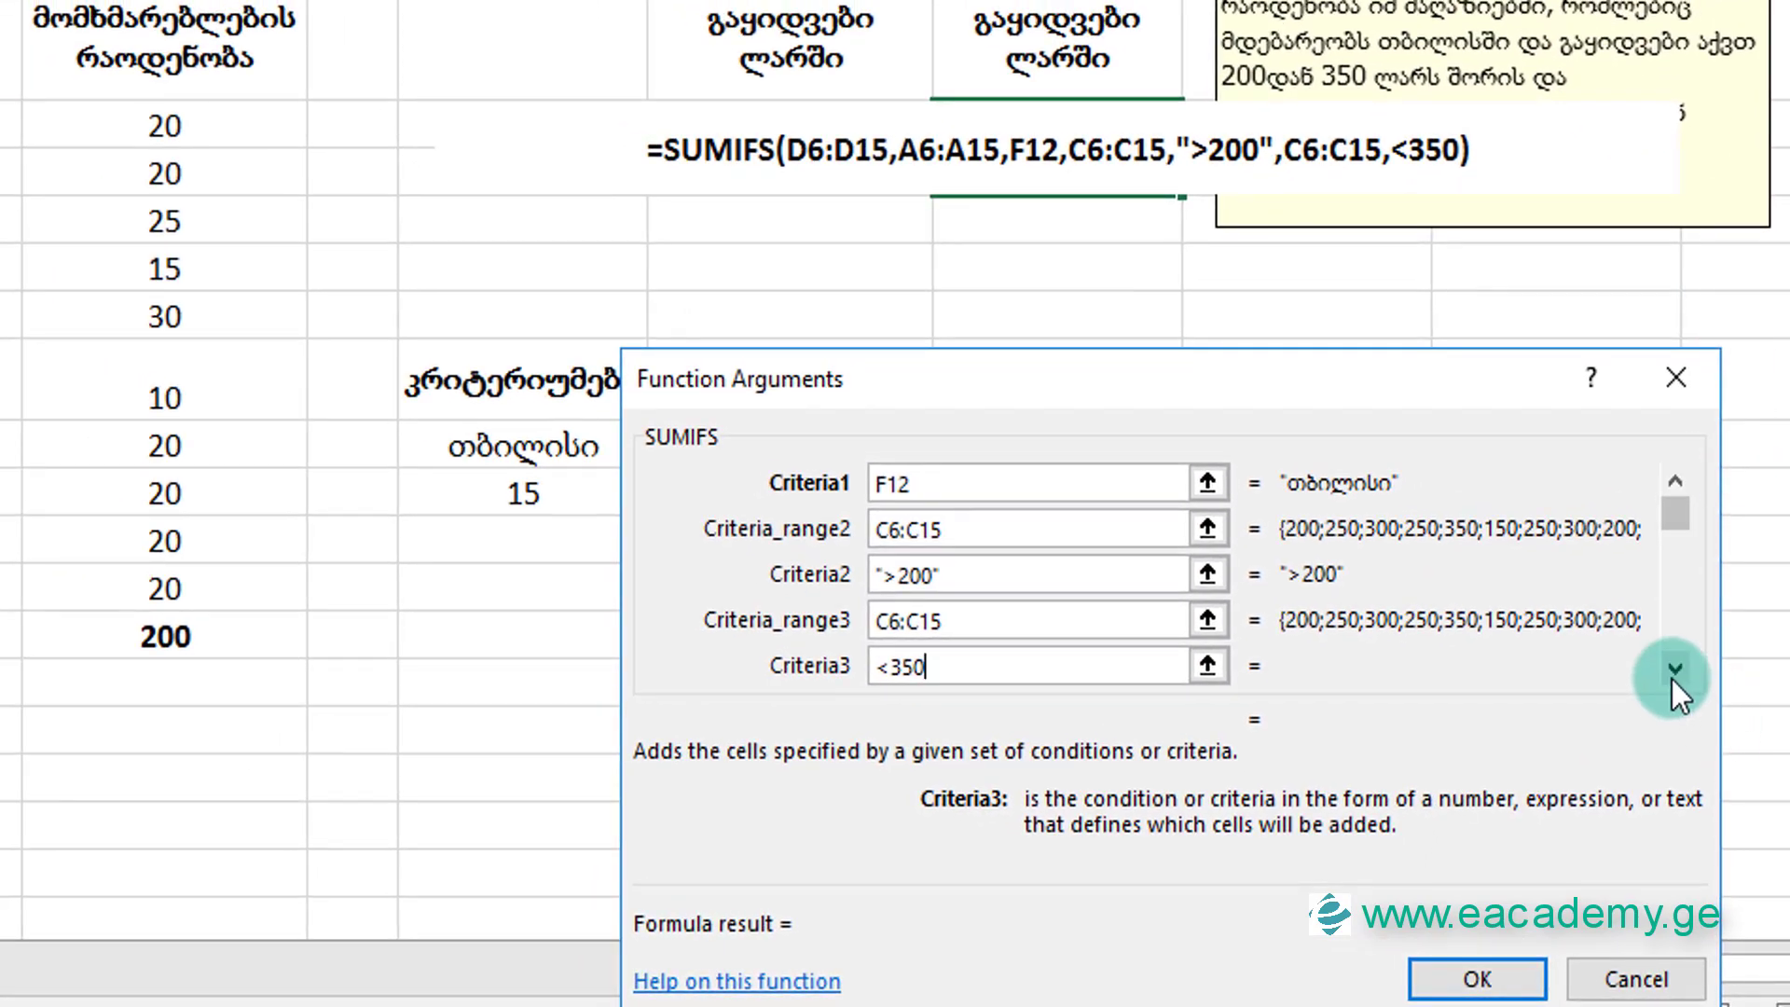
click(1674, 677)
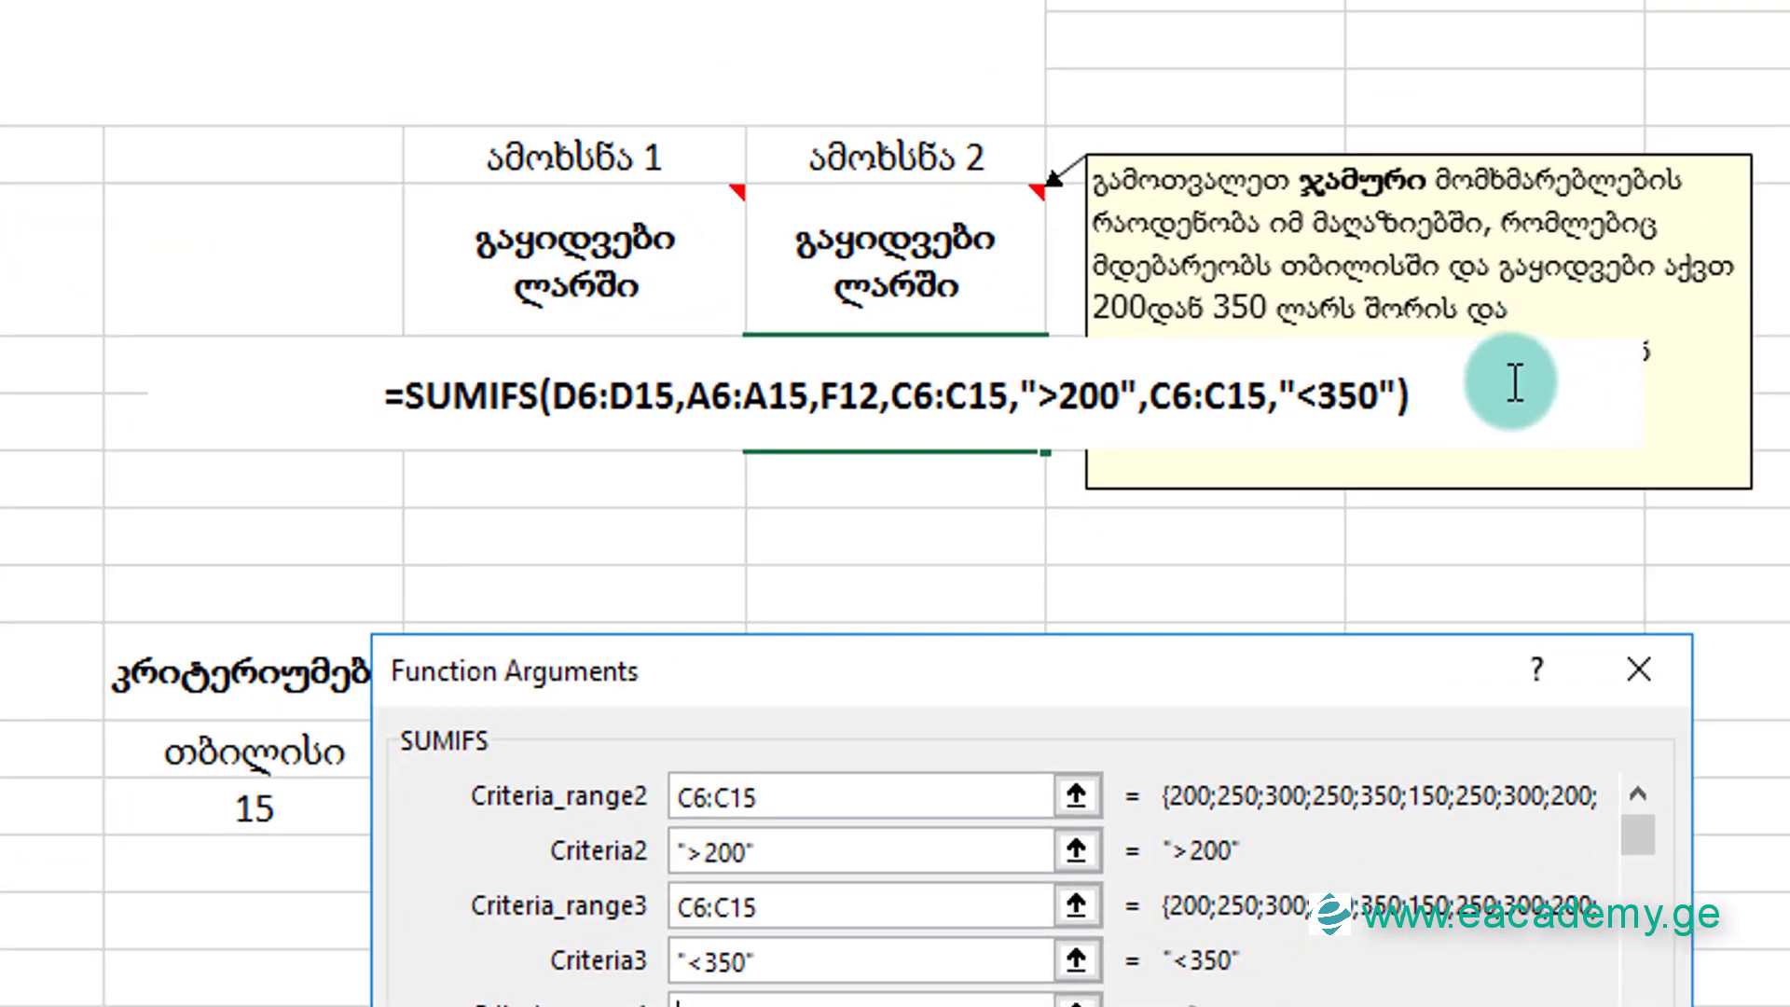
mouse_move(1082, 707)
mouse_down()
mouse_move(456, 690)
mouse_move(1102, 600)
mouse_move(1322, 436)
mouse_up()
drag(363, 267, 399, 681)
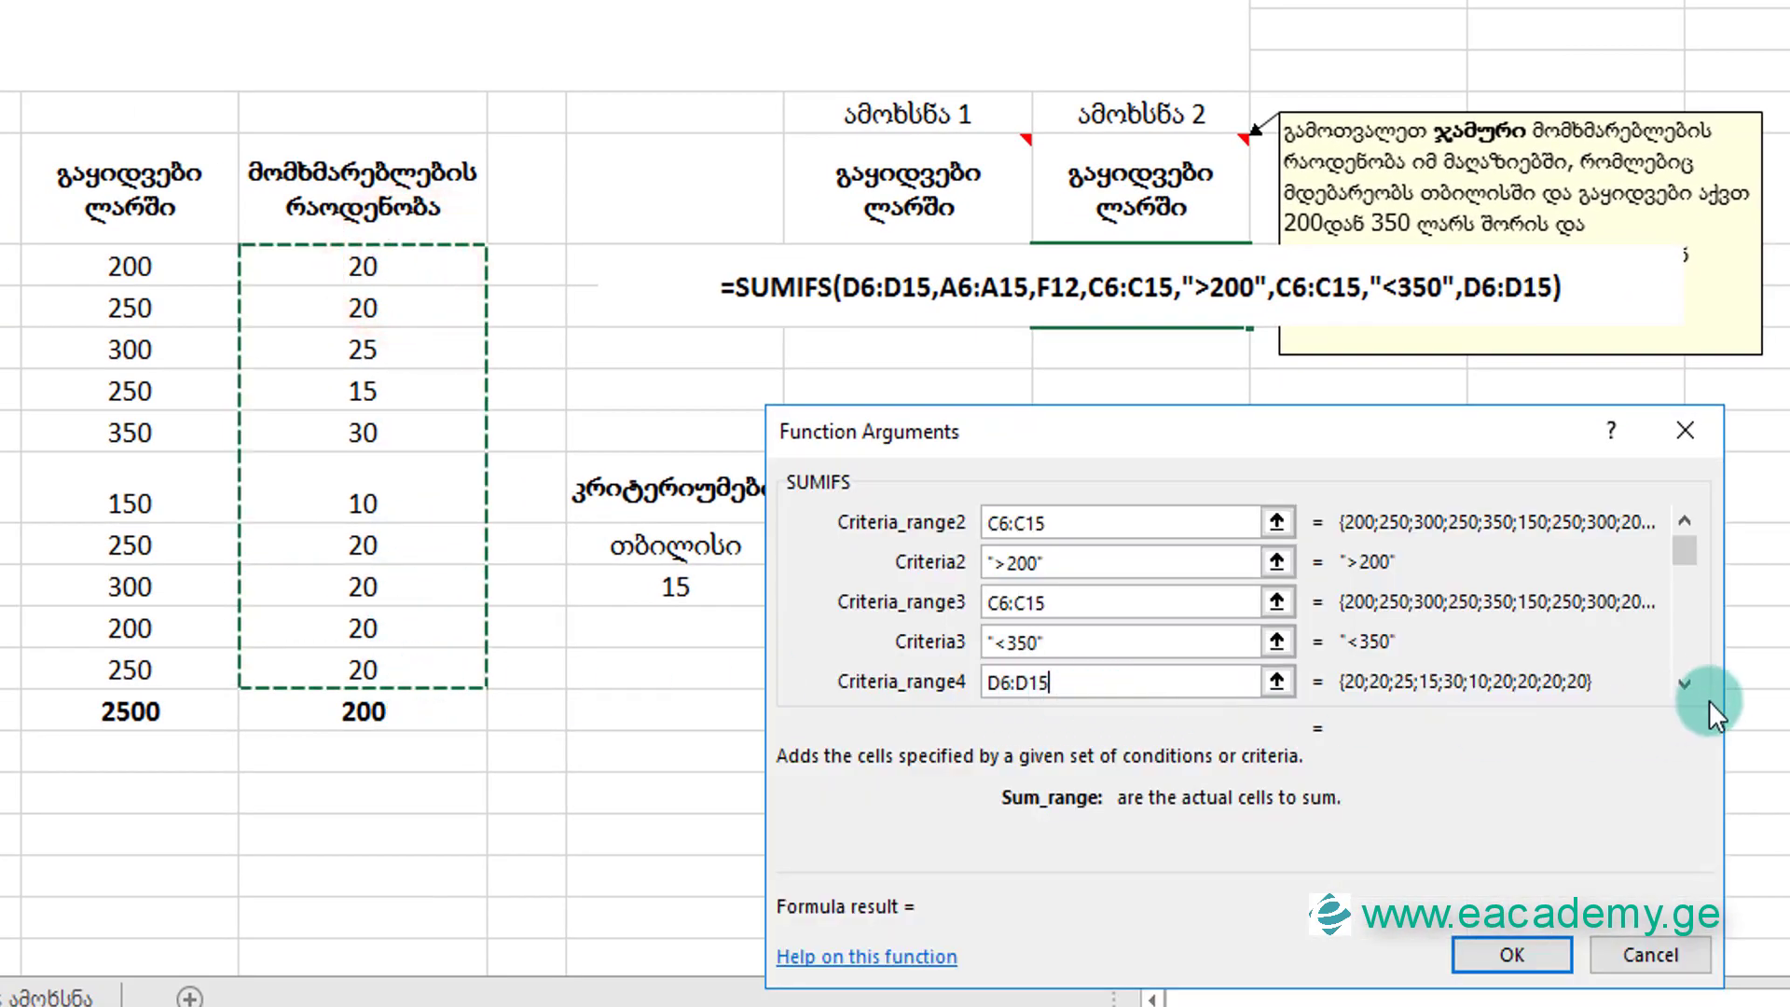
click(1684, 684)
click(1115, 694)
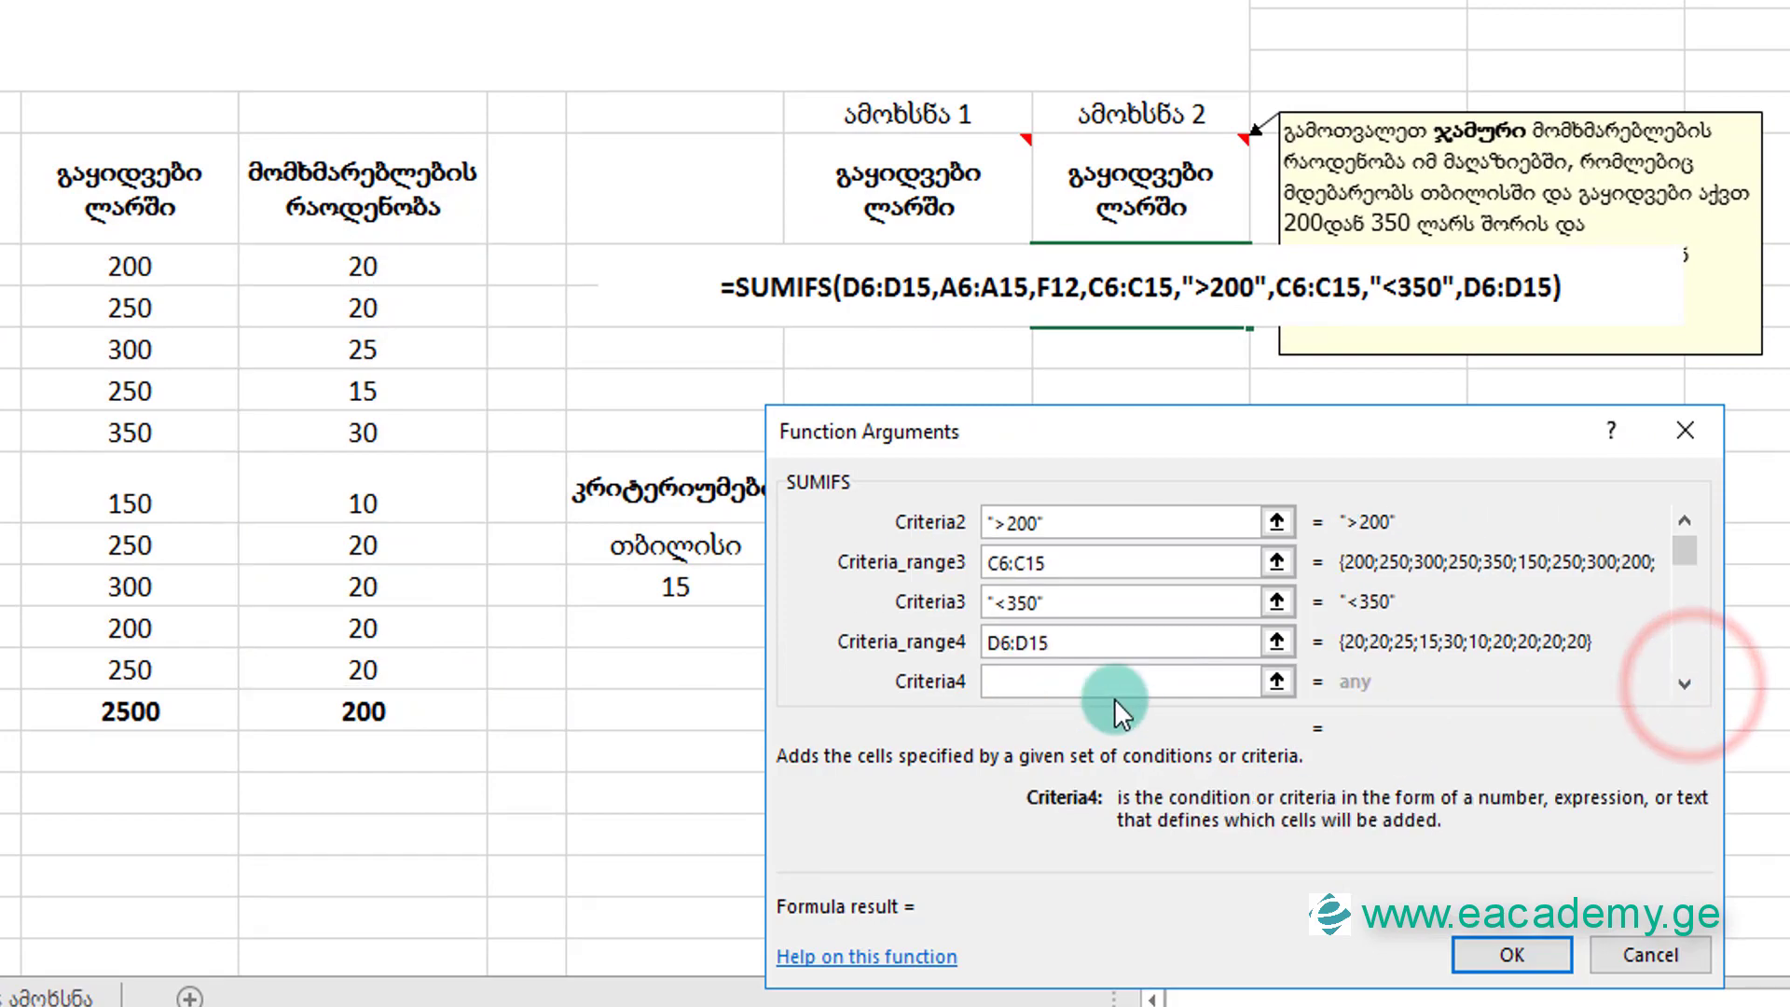
text(>=)
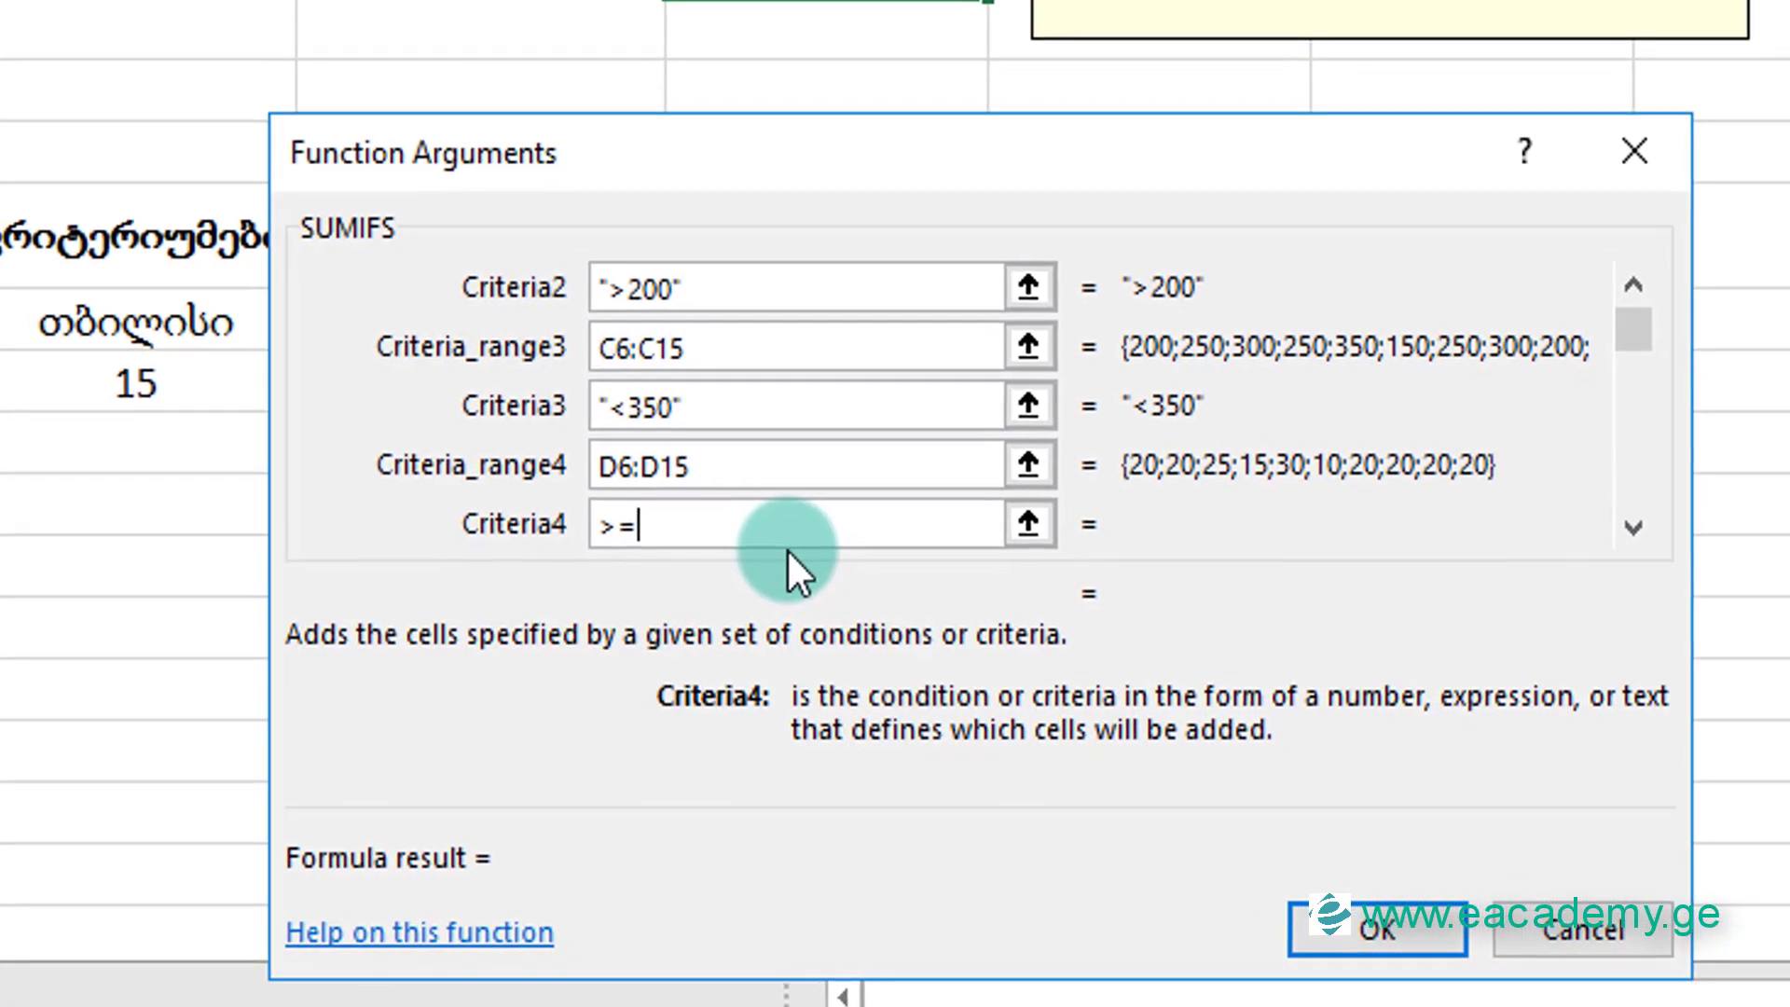
text(20)
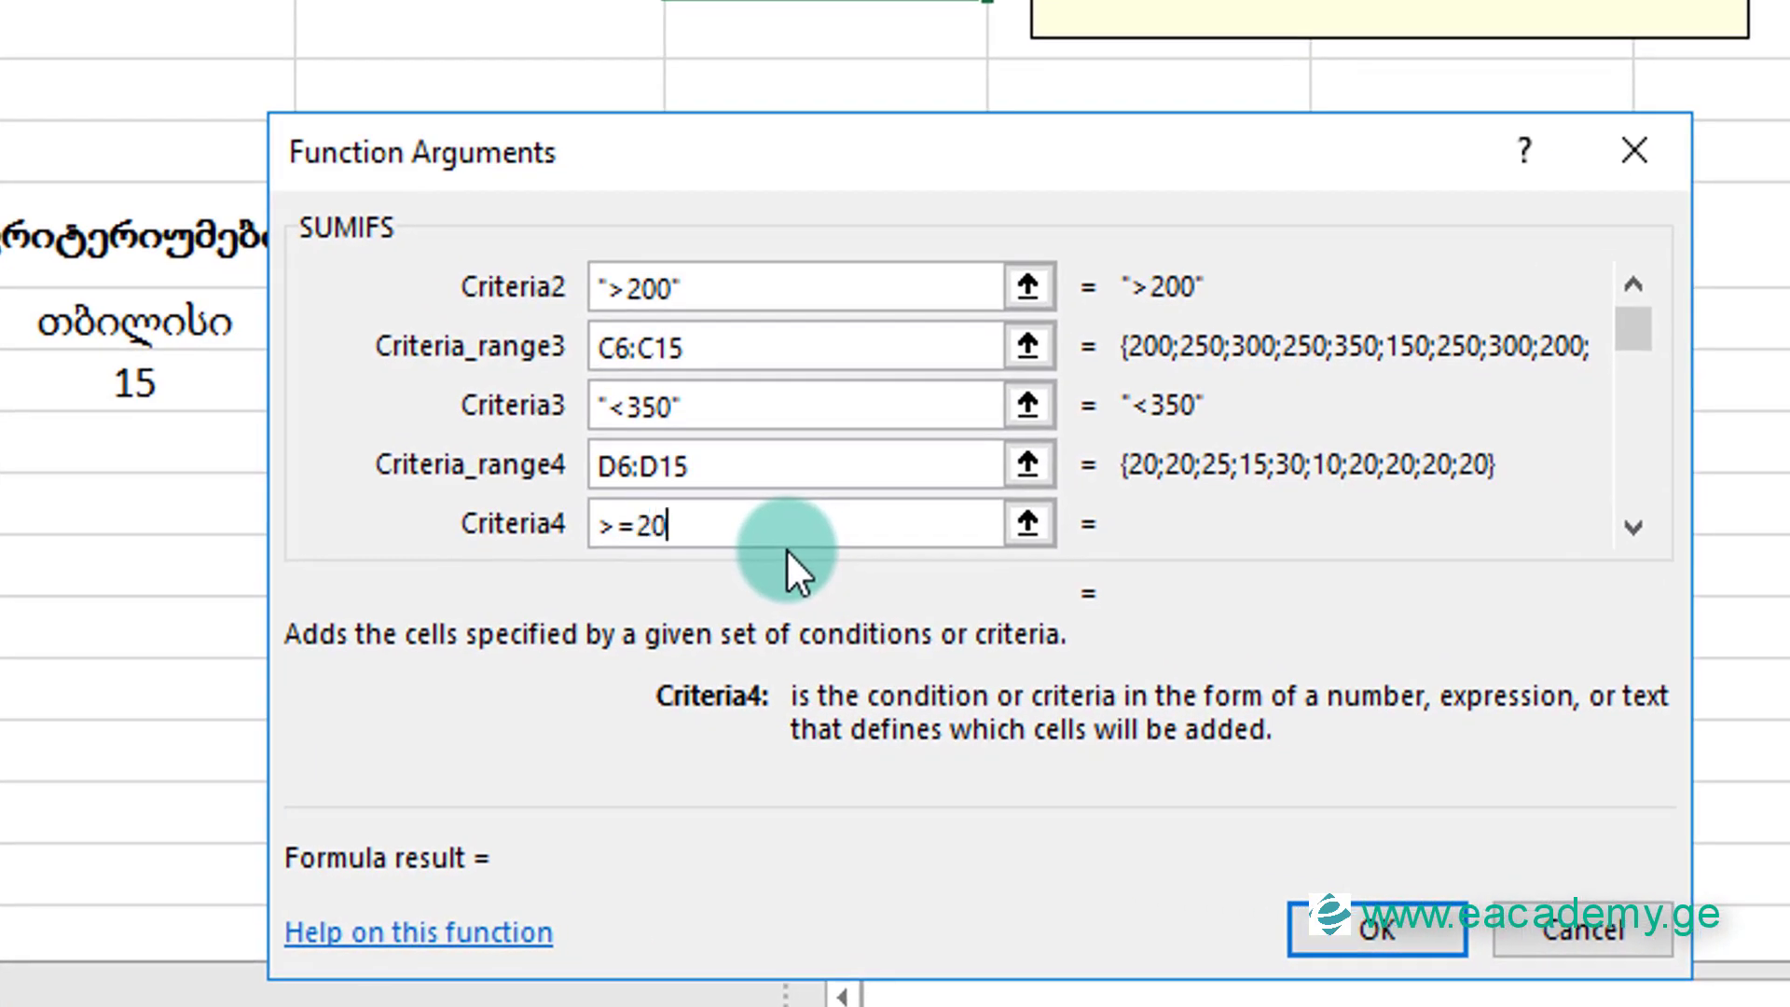
key(Return)
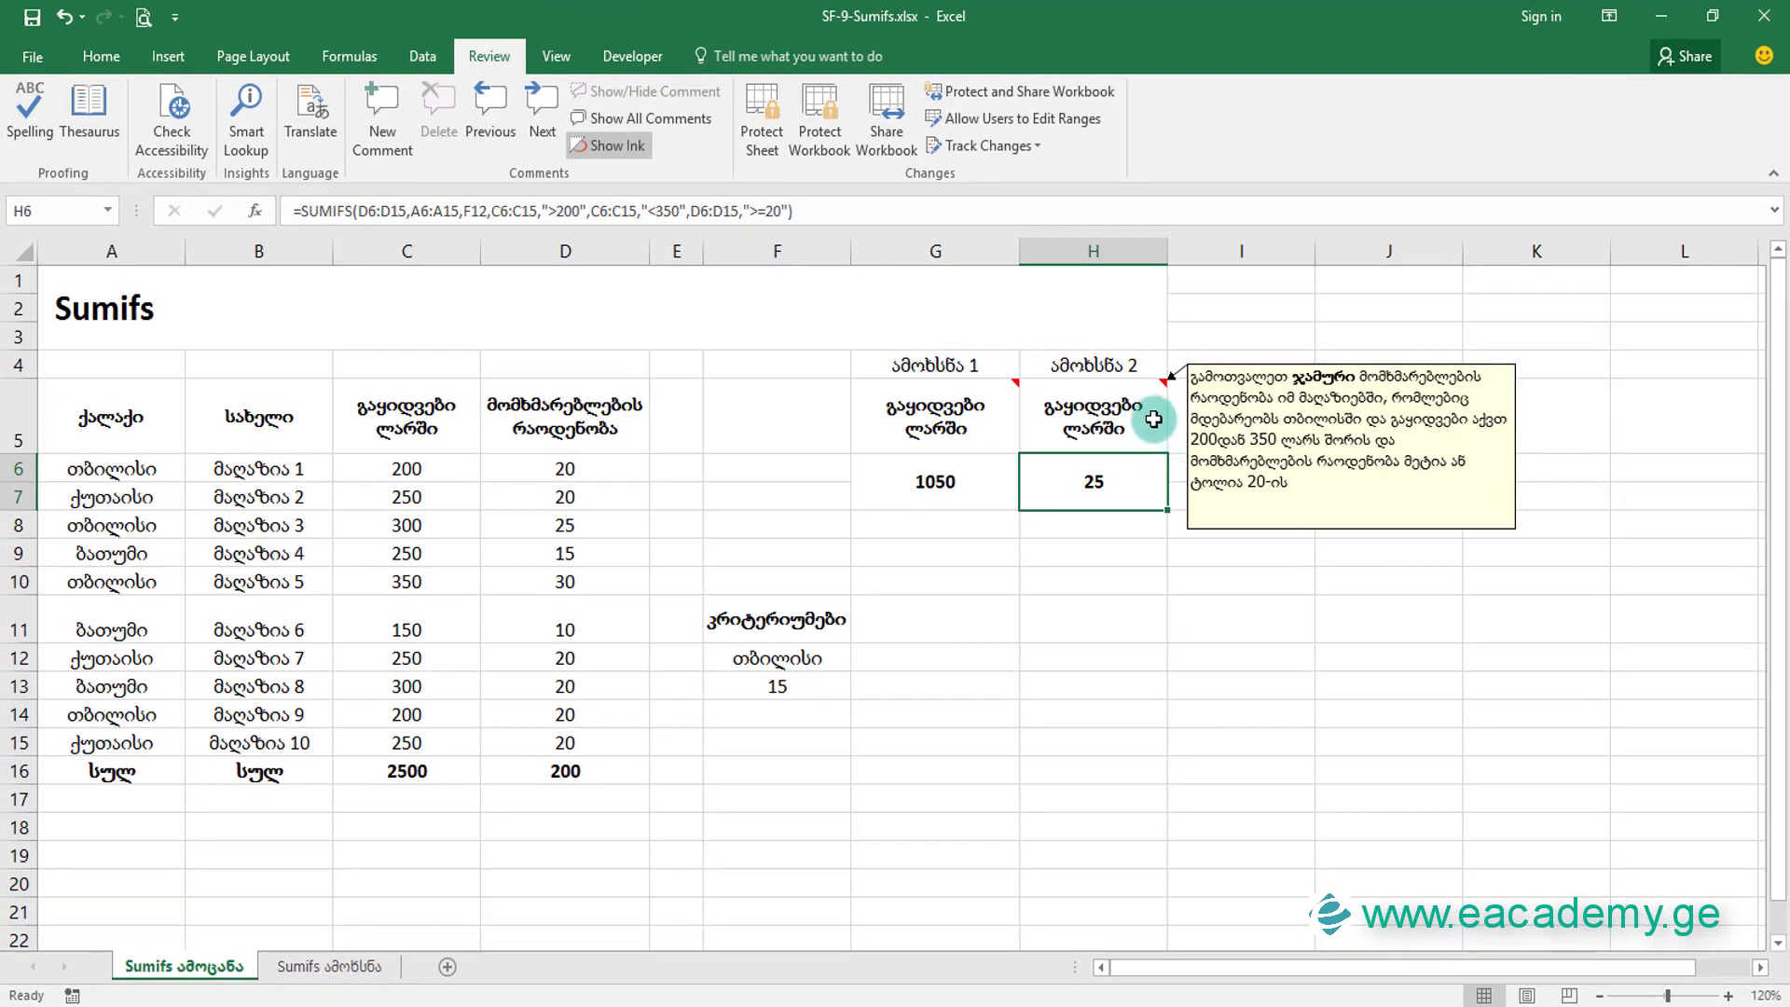
click(1078, 624)
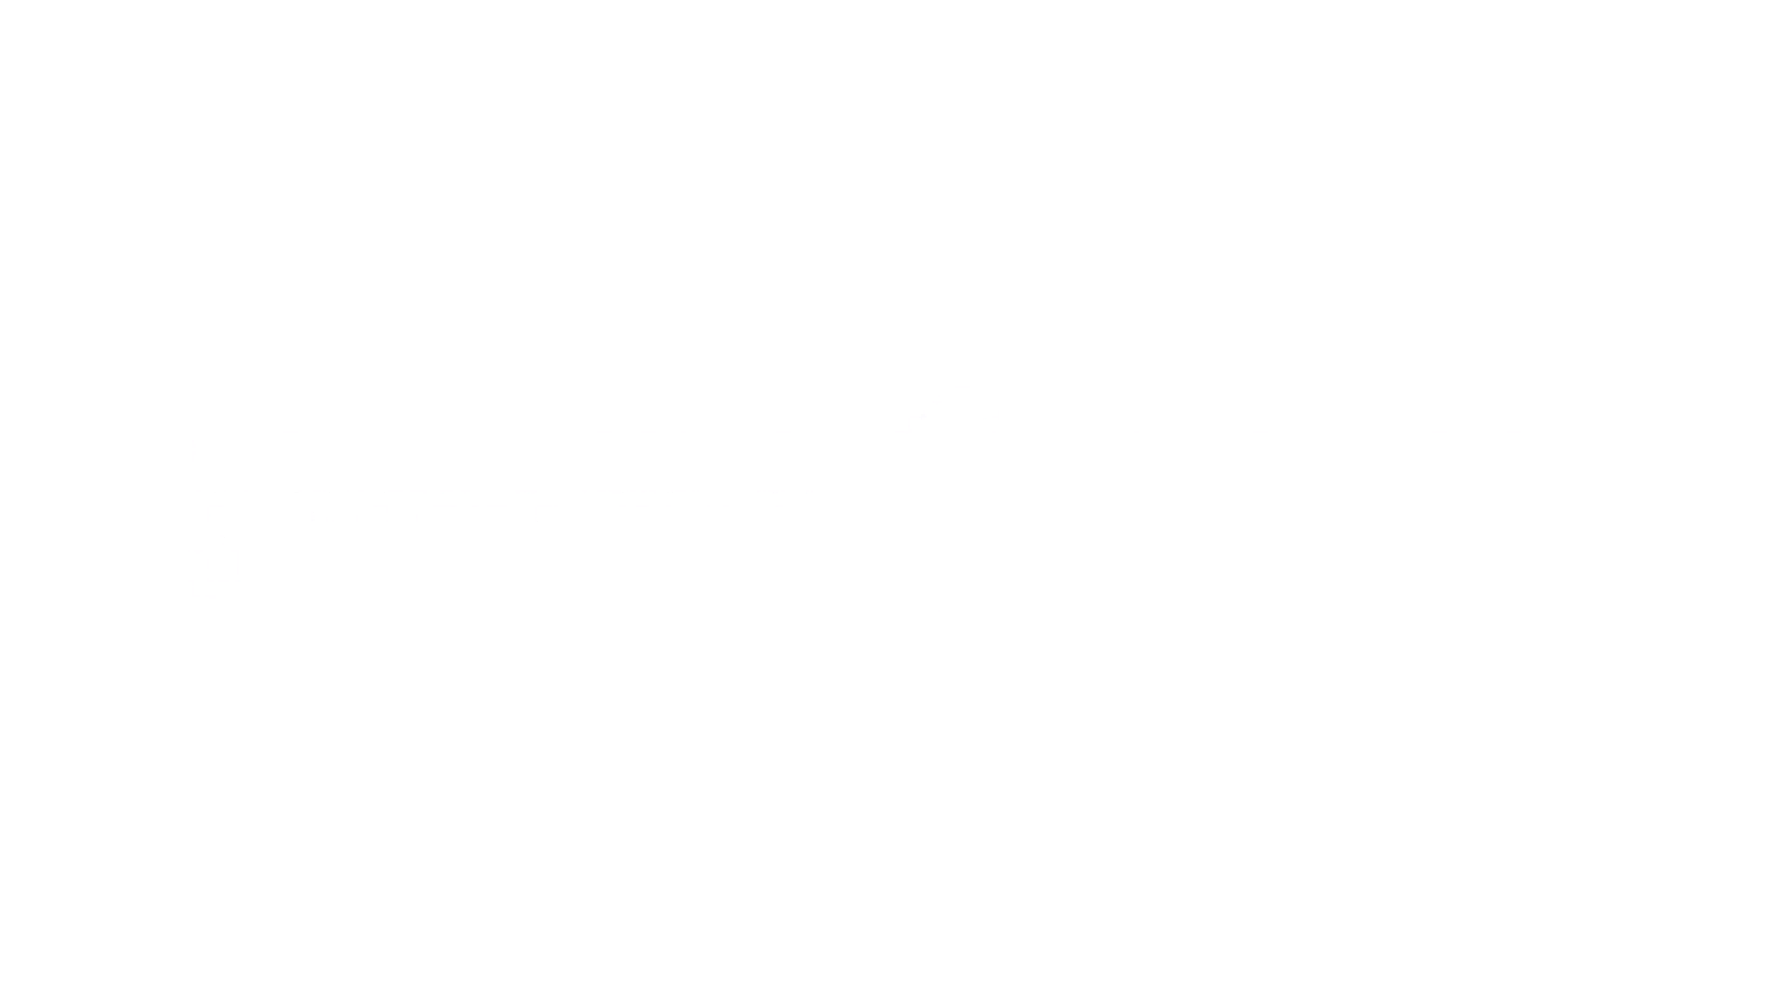